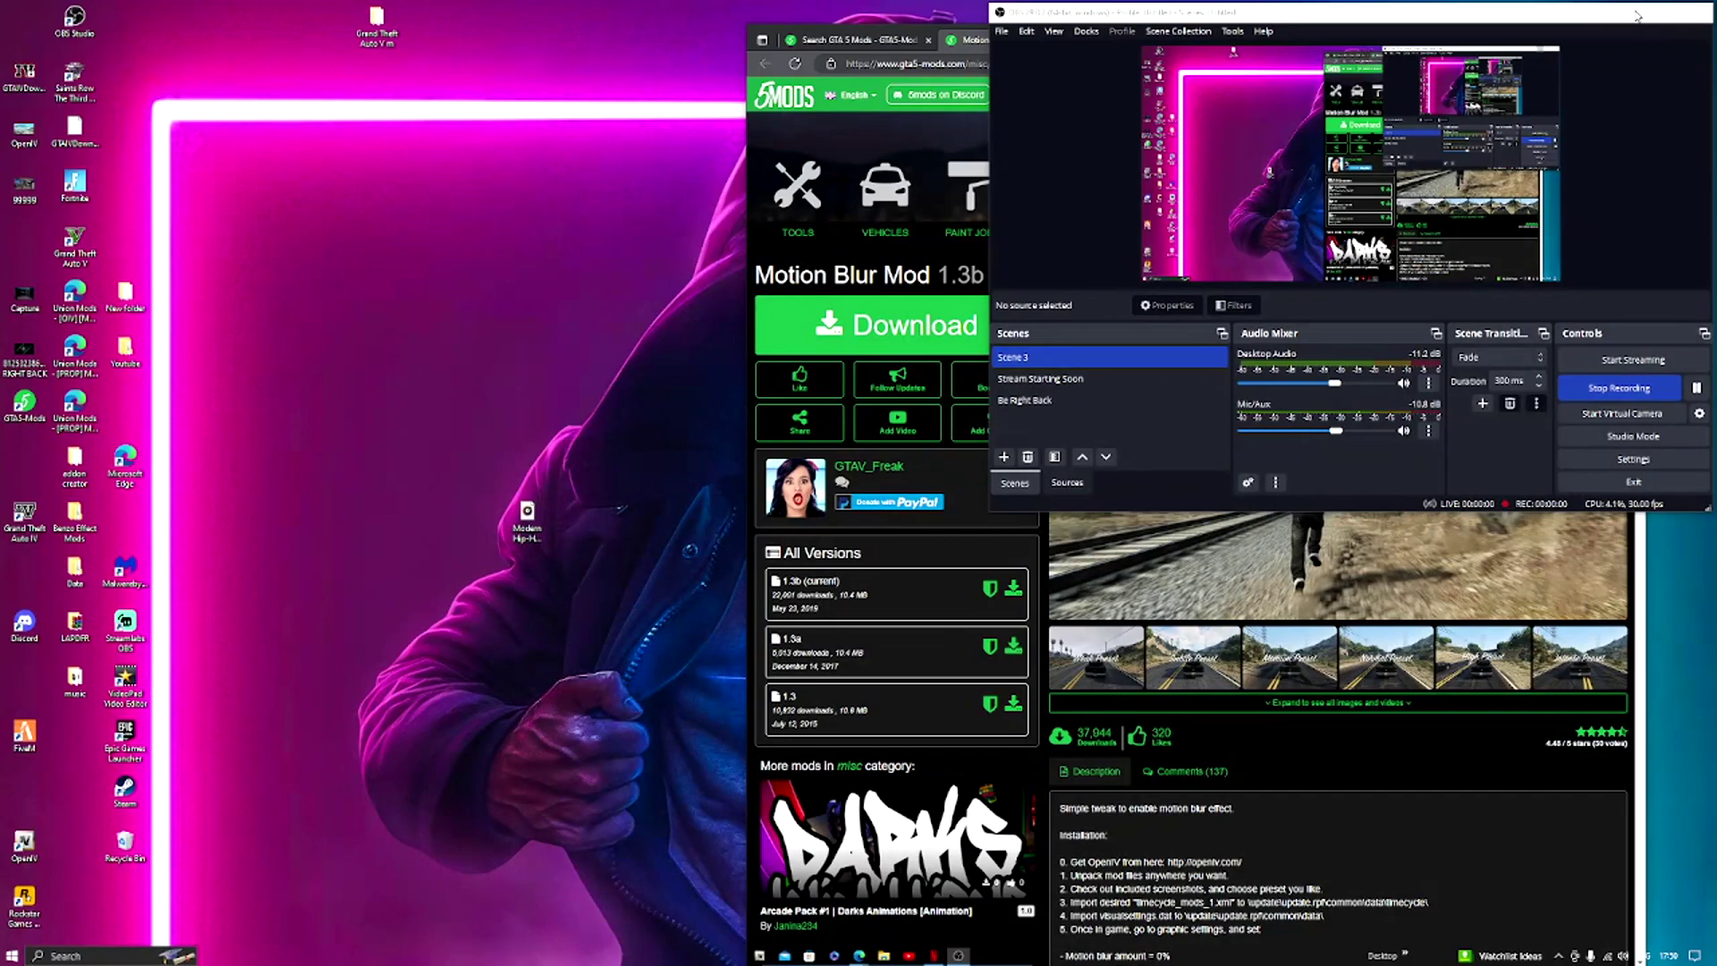
Minimize OBS Studio so the Motion Blur Mod 1.3b page is in front
click(1637, 16)
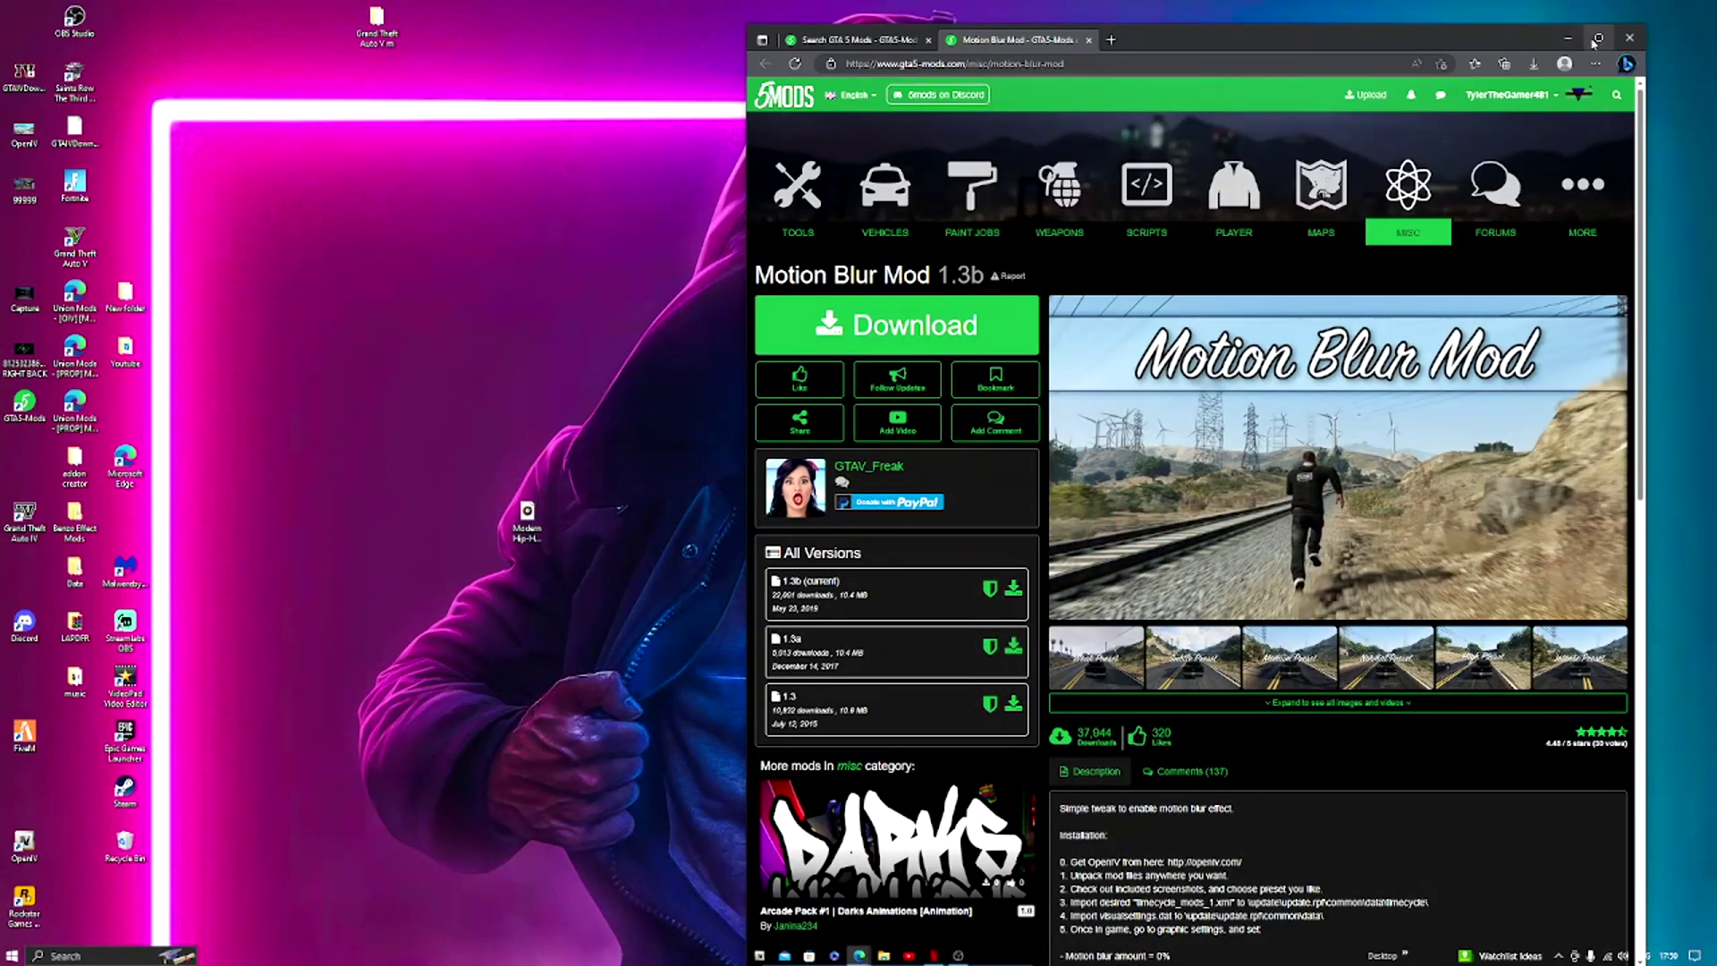
Maximize the browser and read the mod's OpenIV installation notes, then return to the page top
click(1598, 39)
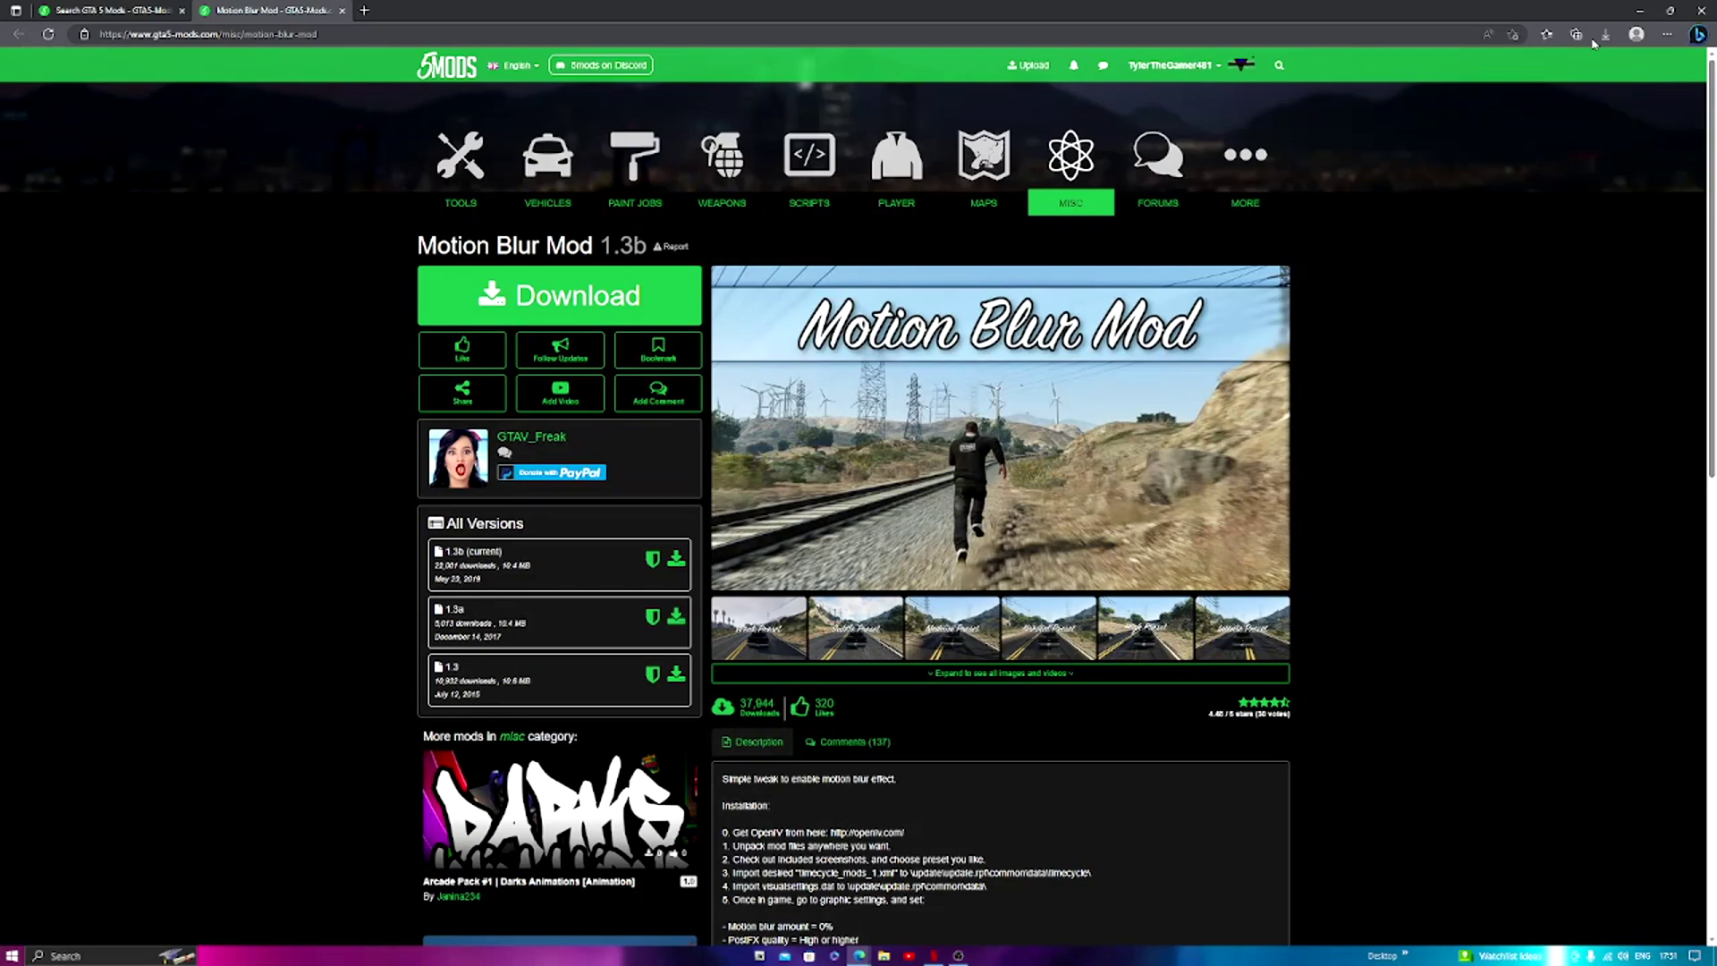
scroll(1004, 310, down, 7)
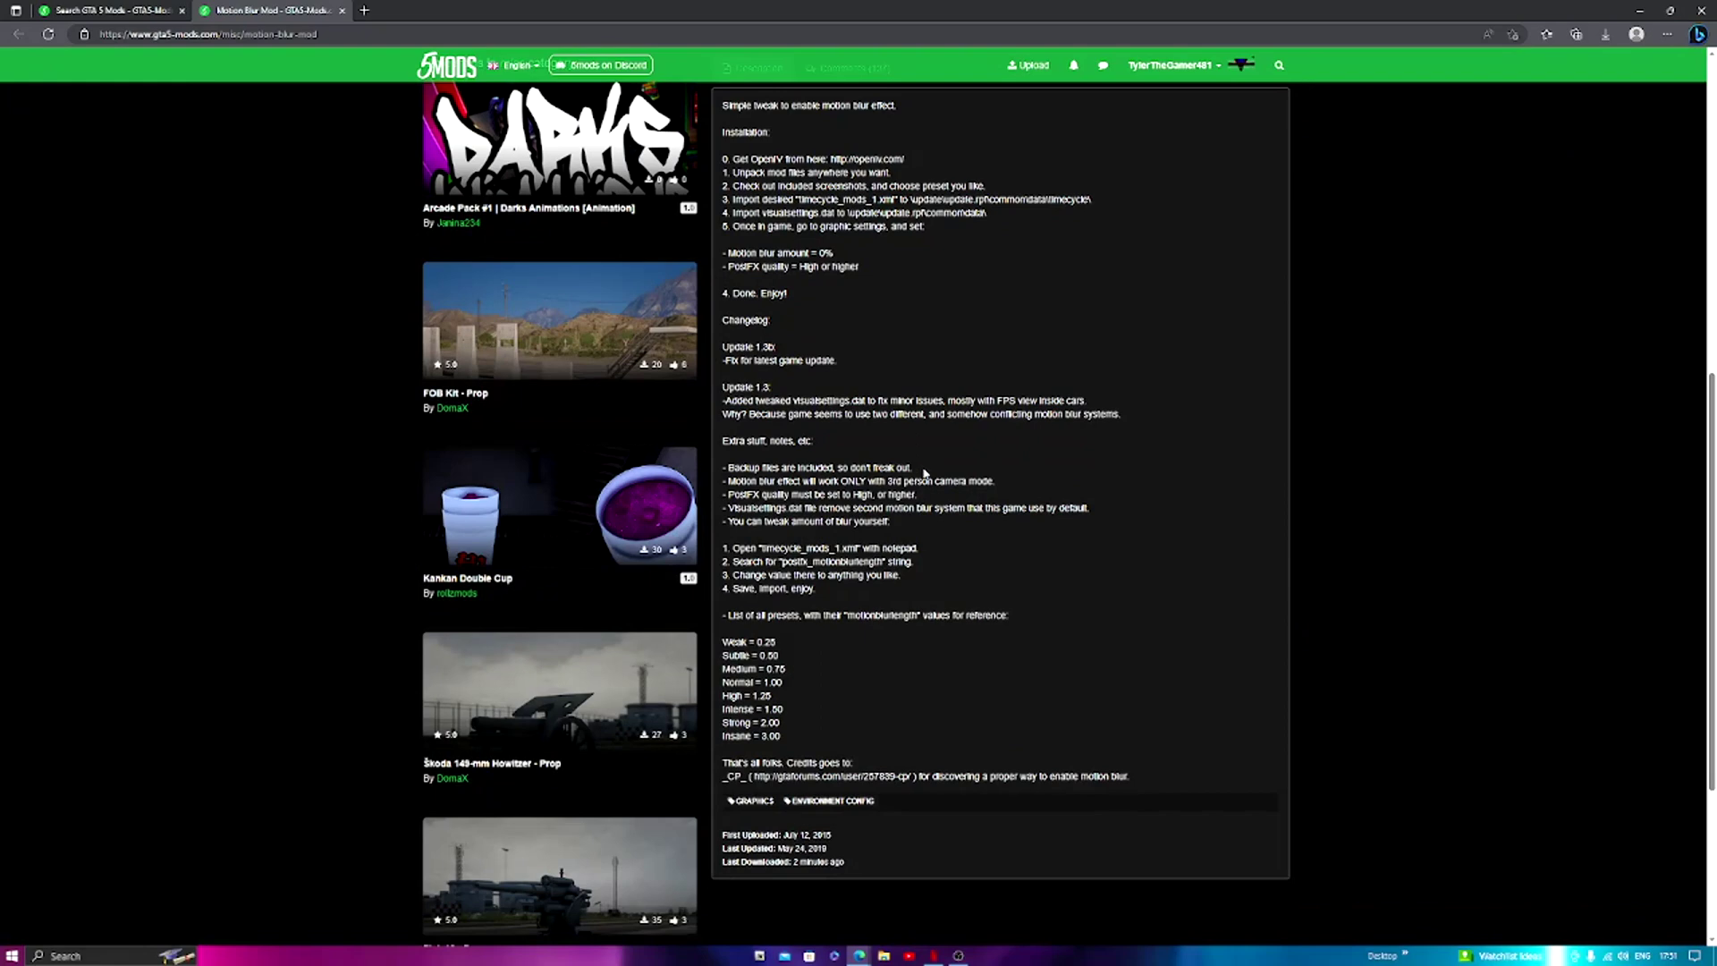
scroll(918, 445, up, 1)
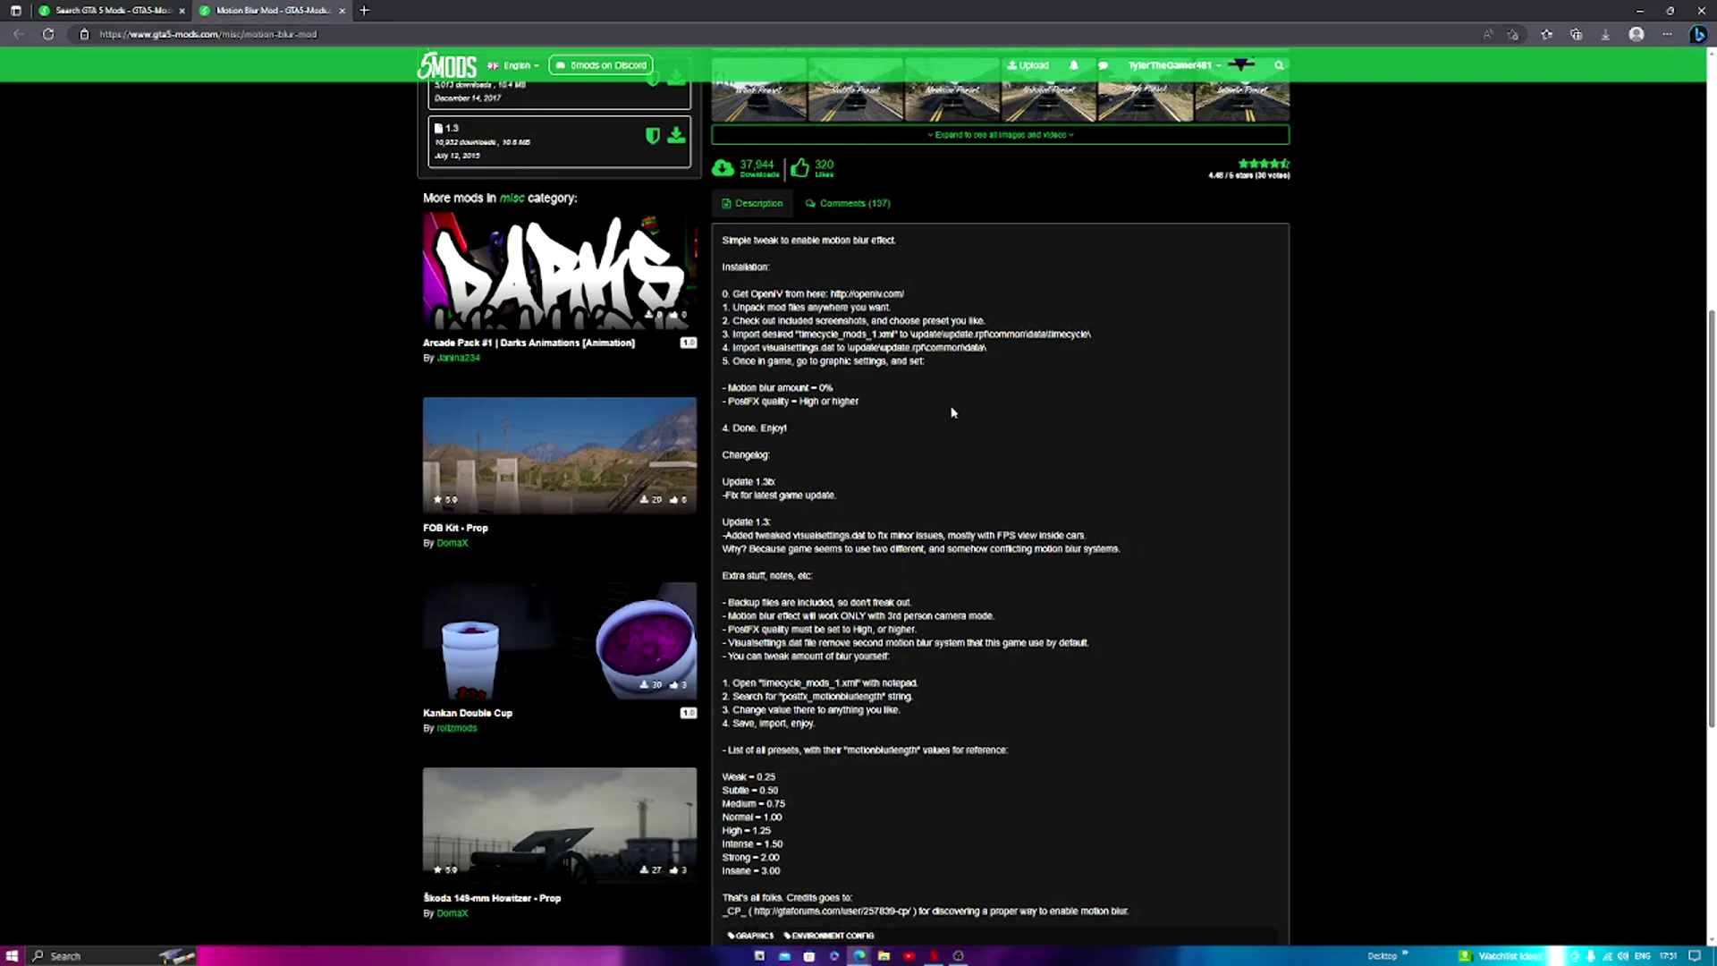
scroll(622, 327, up, 3)
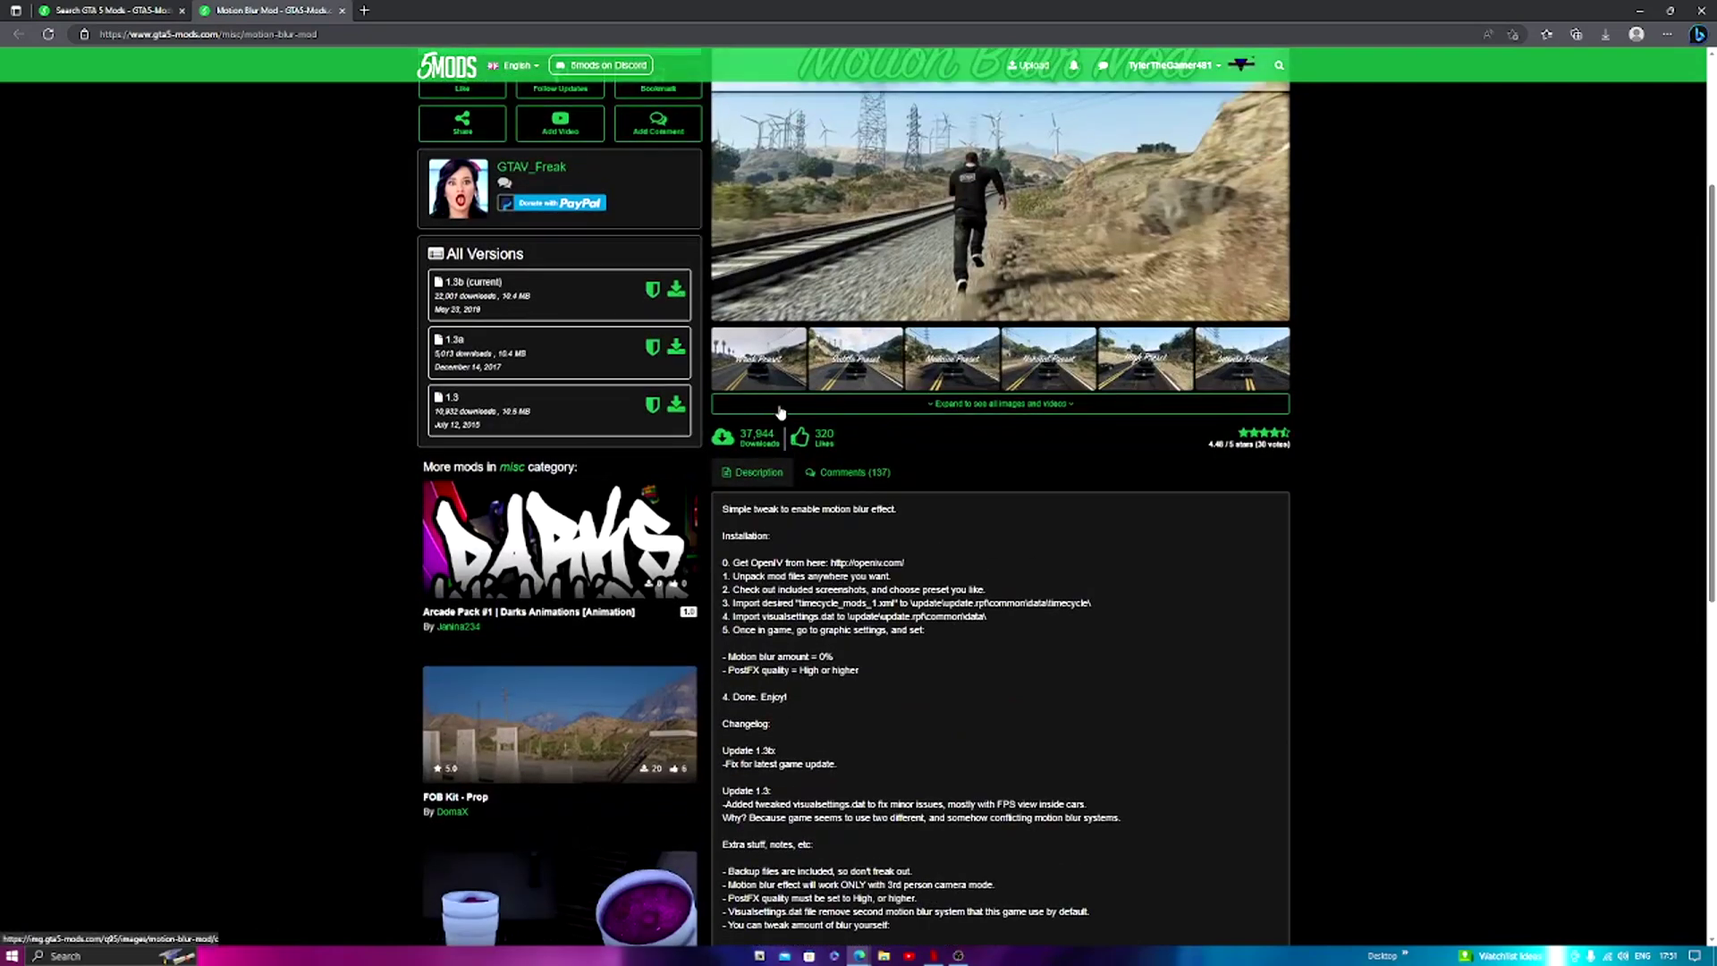
scroll(805, 433, up, 3)
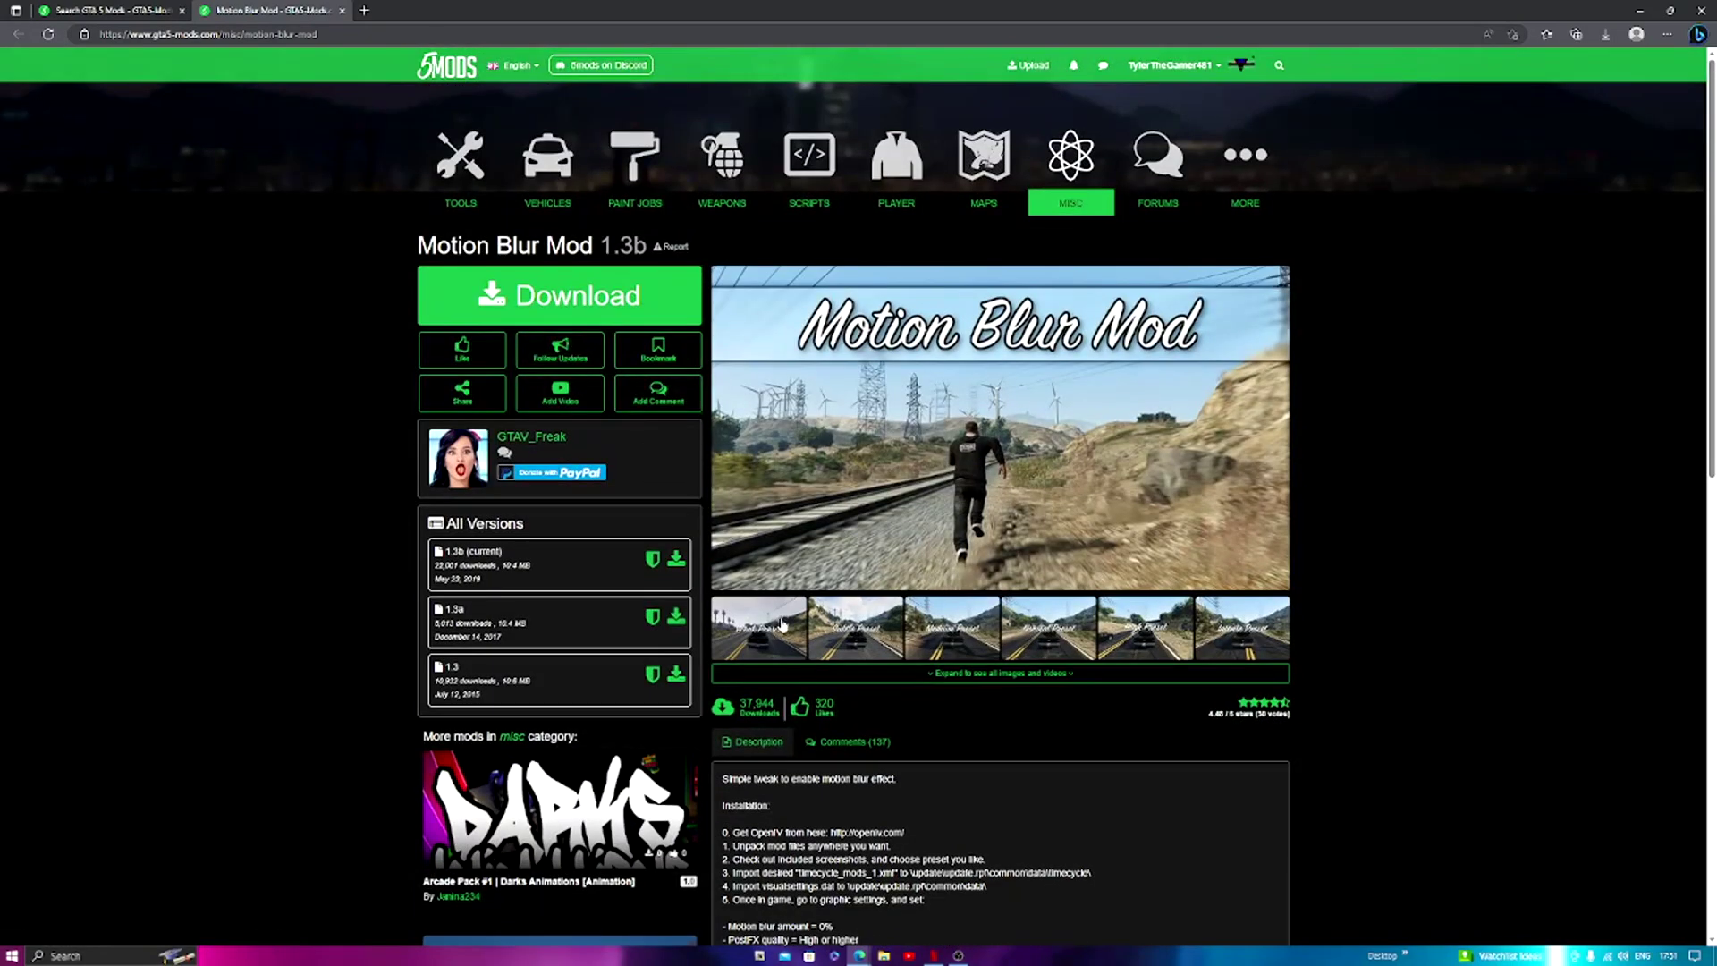
click(775, 626)
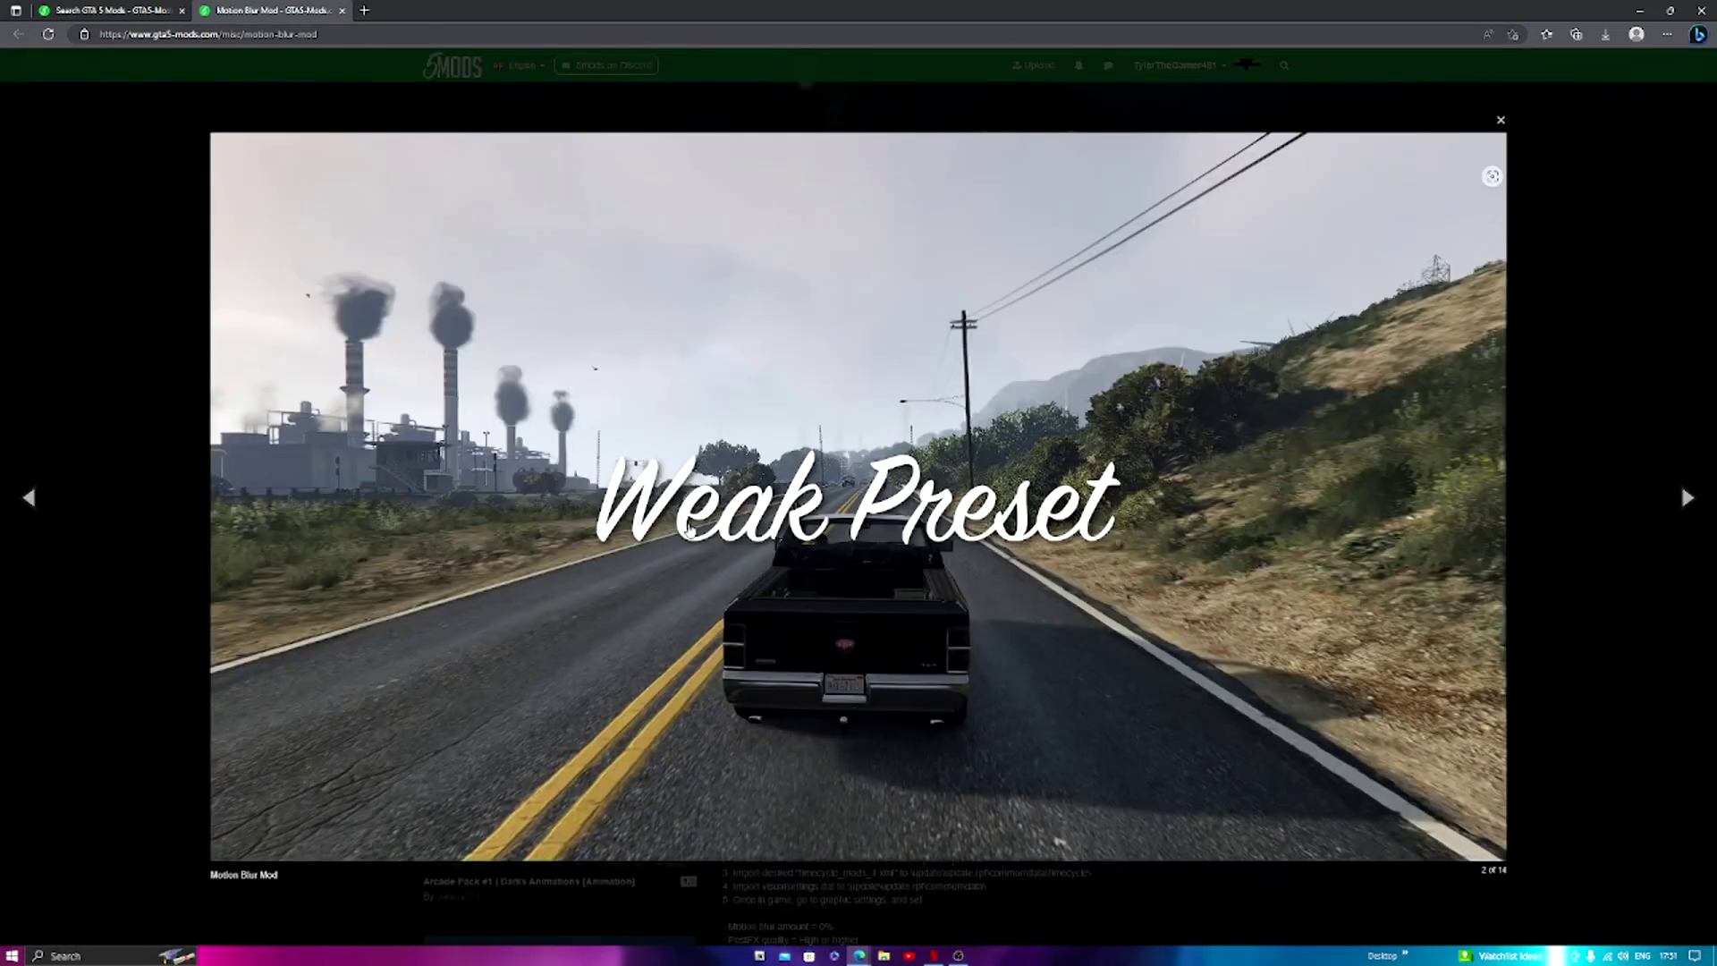
right_click(1577, 640)
click(1401, 492)
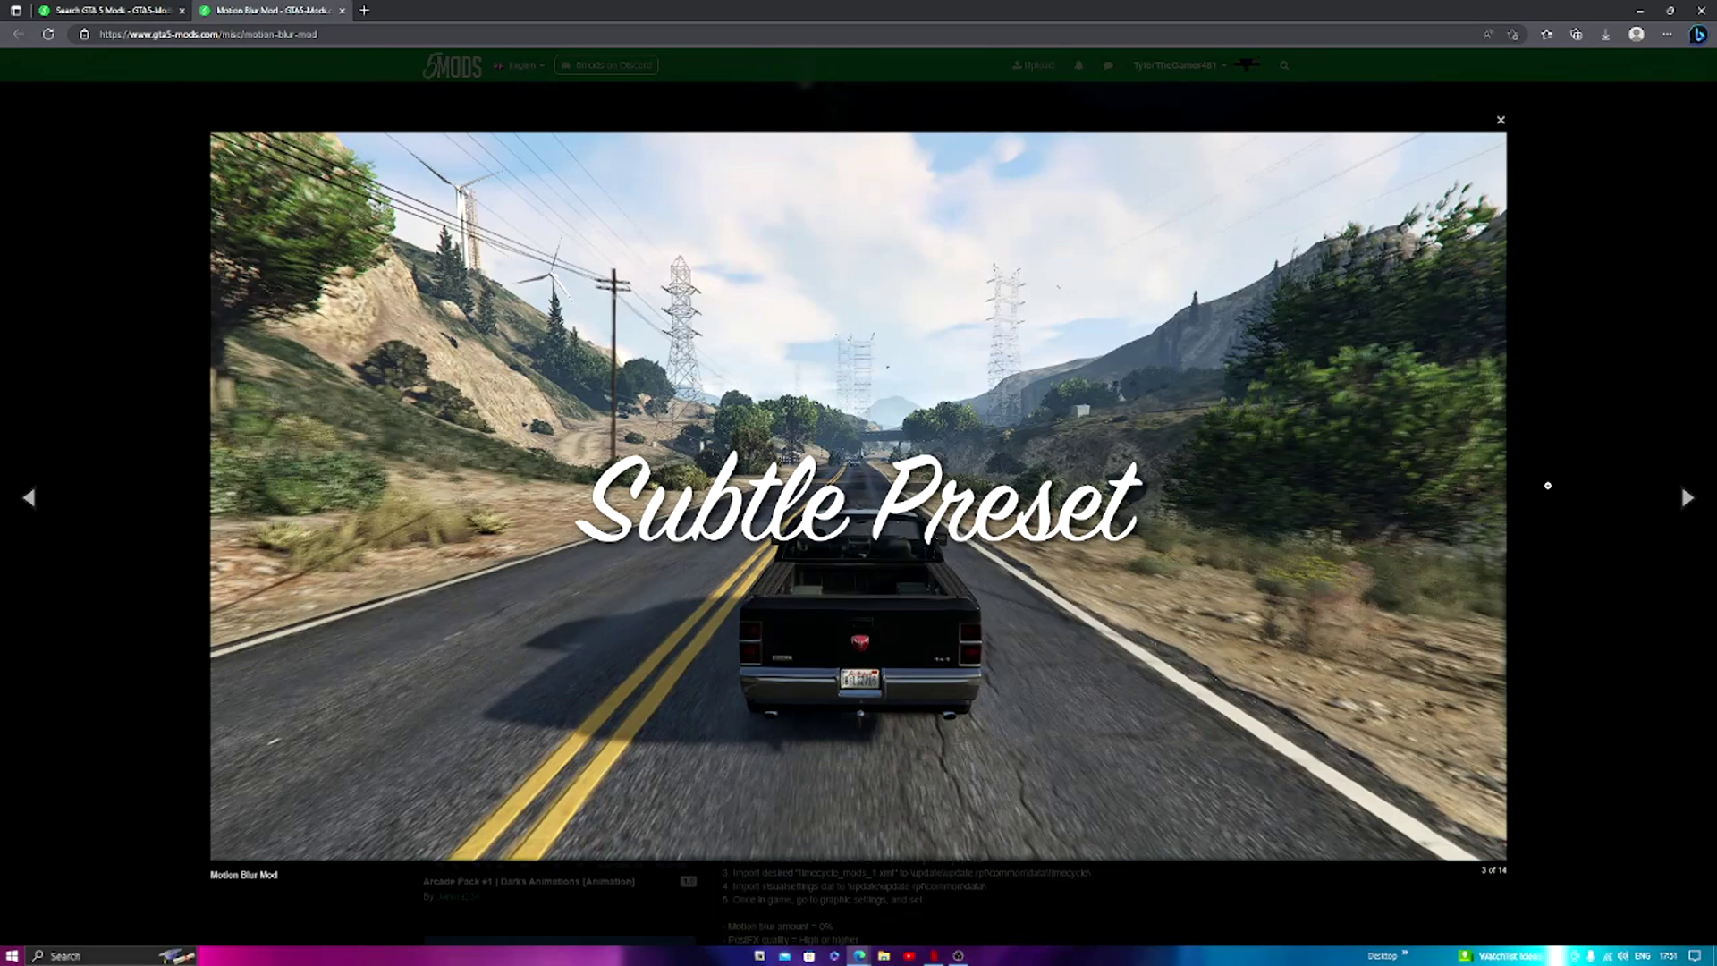
click(1691, 497)
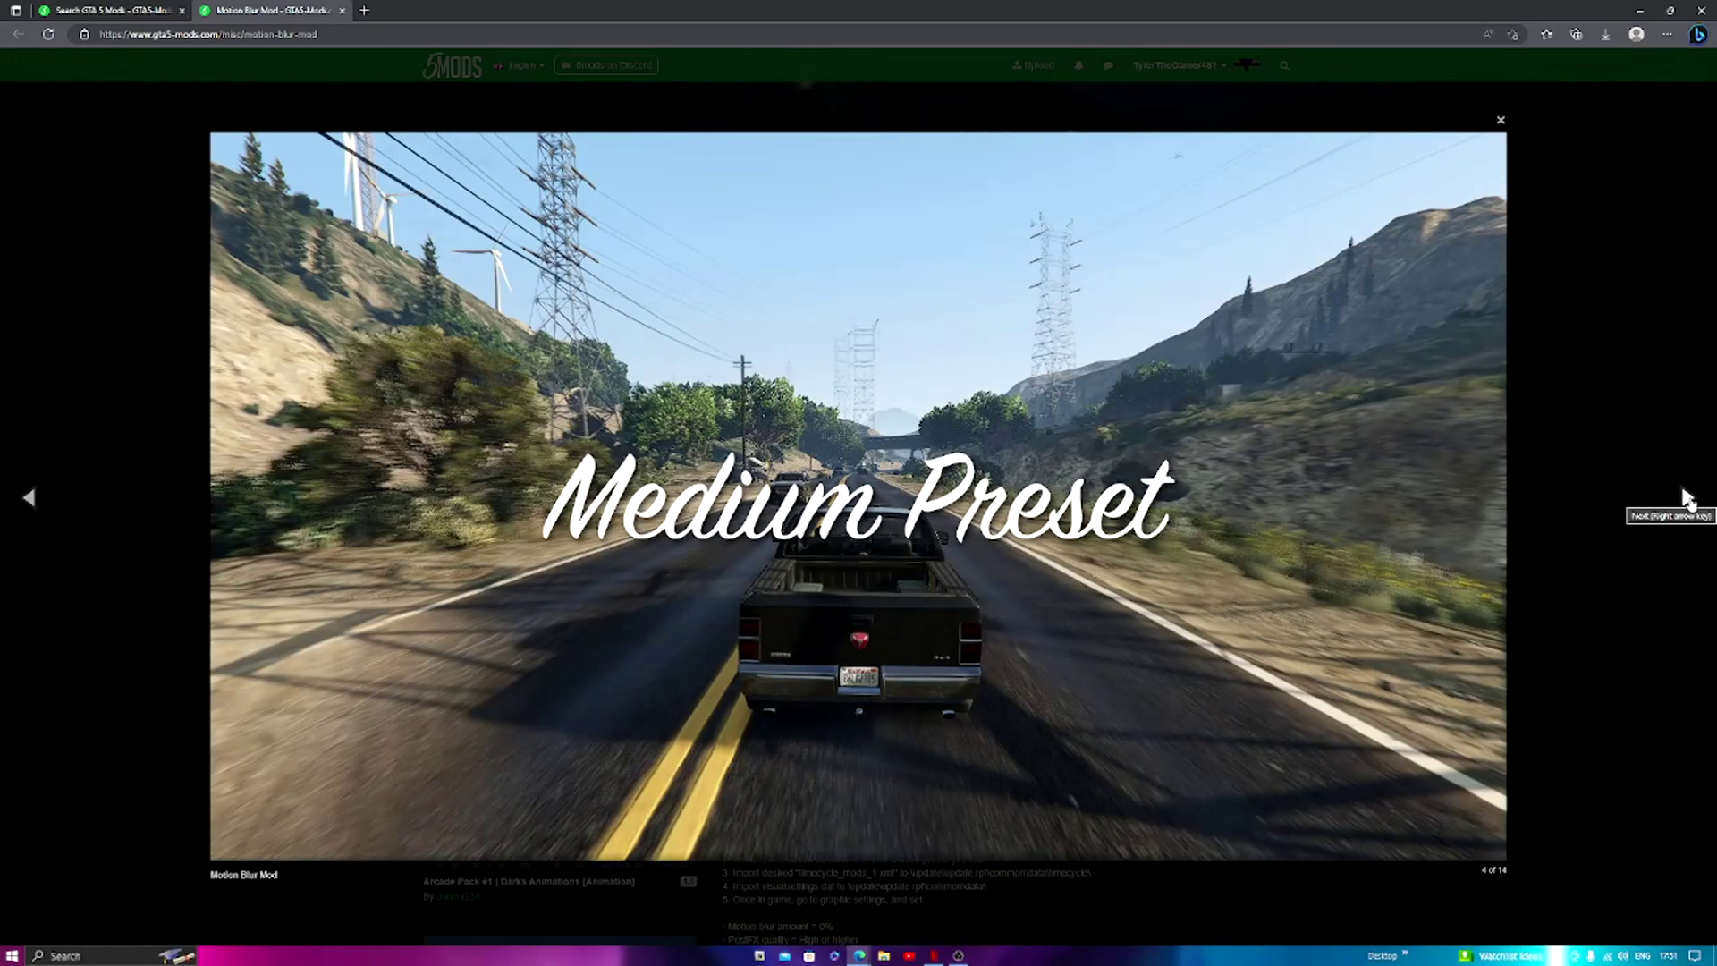
click(1687, 499)
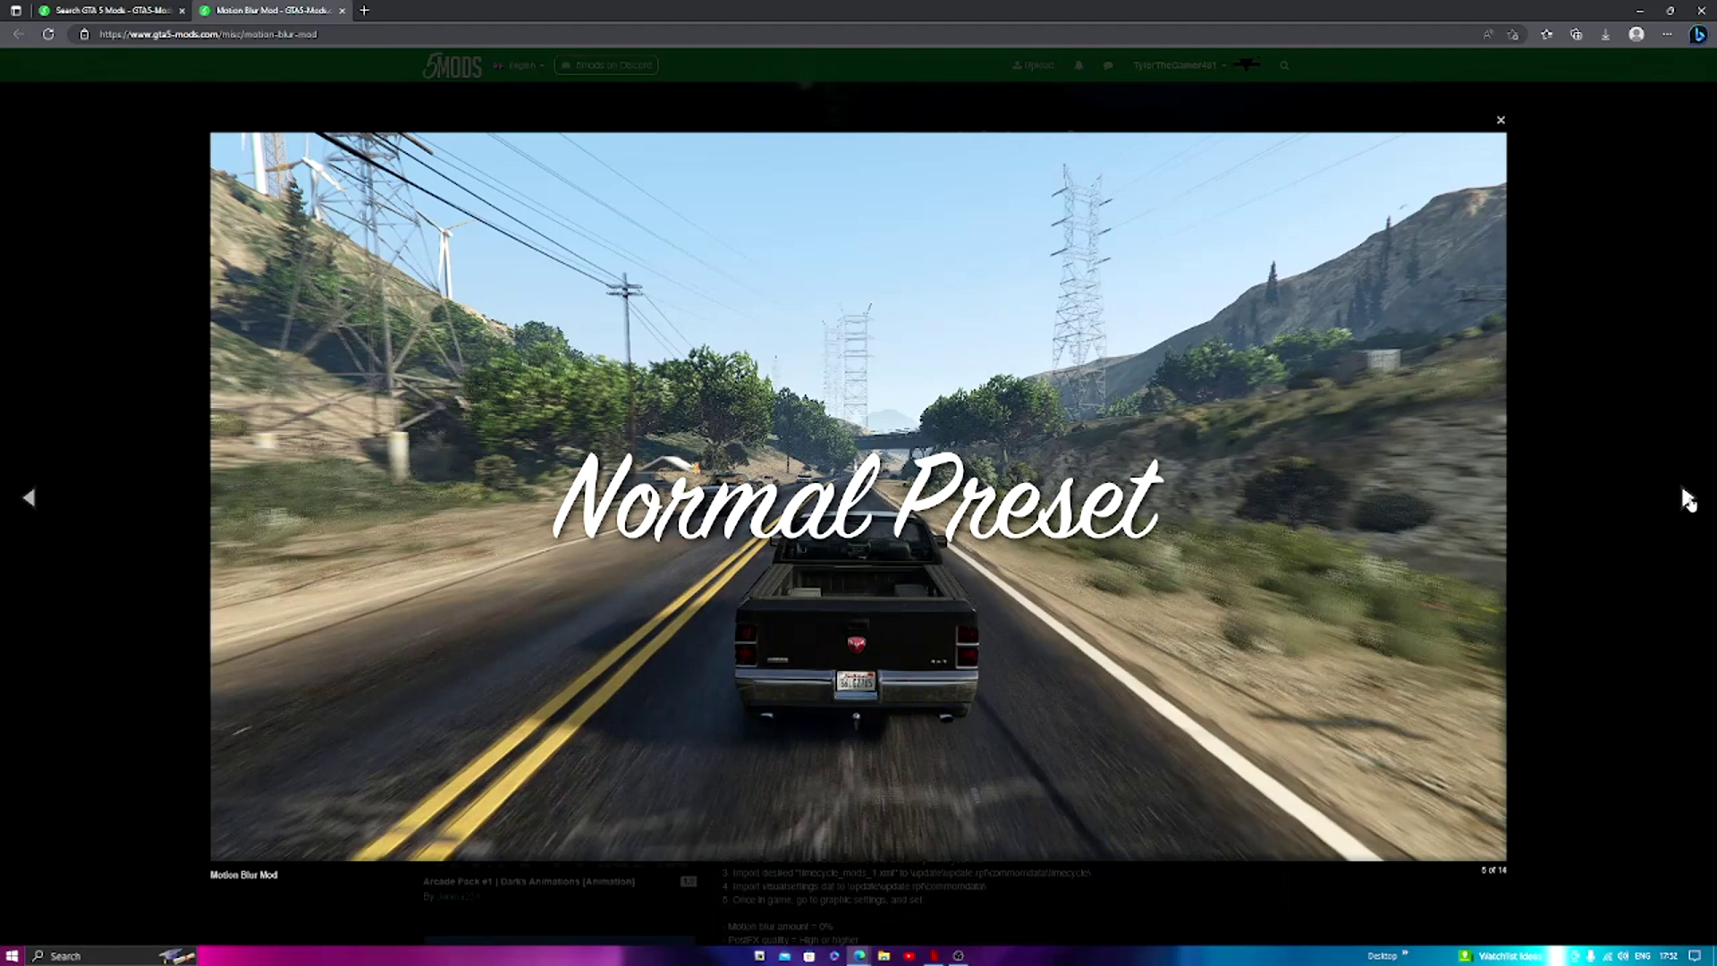
click(1688, 498)
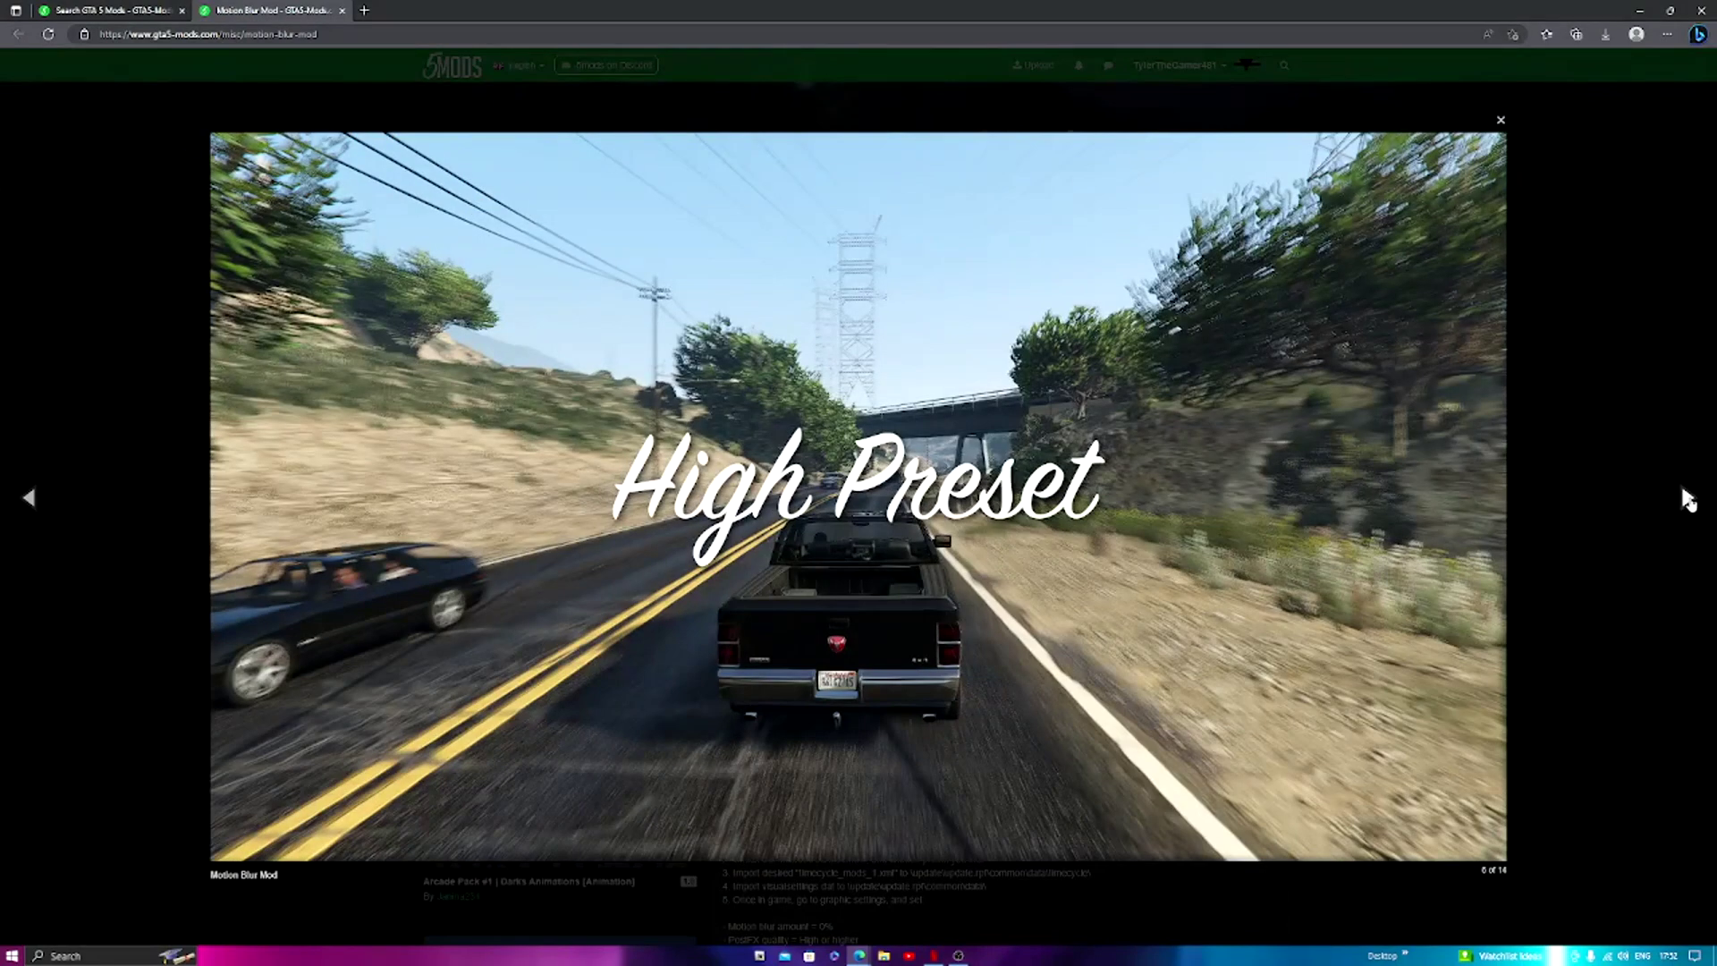
click(1688, 498)
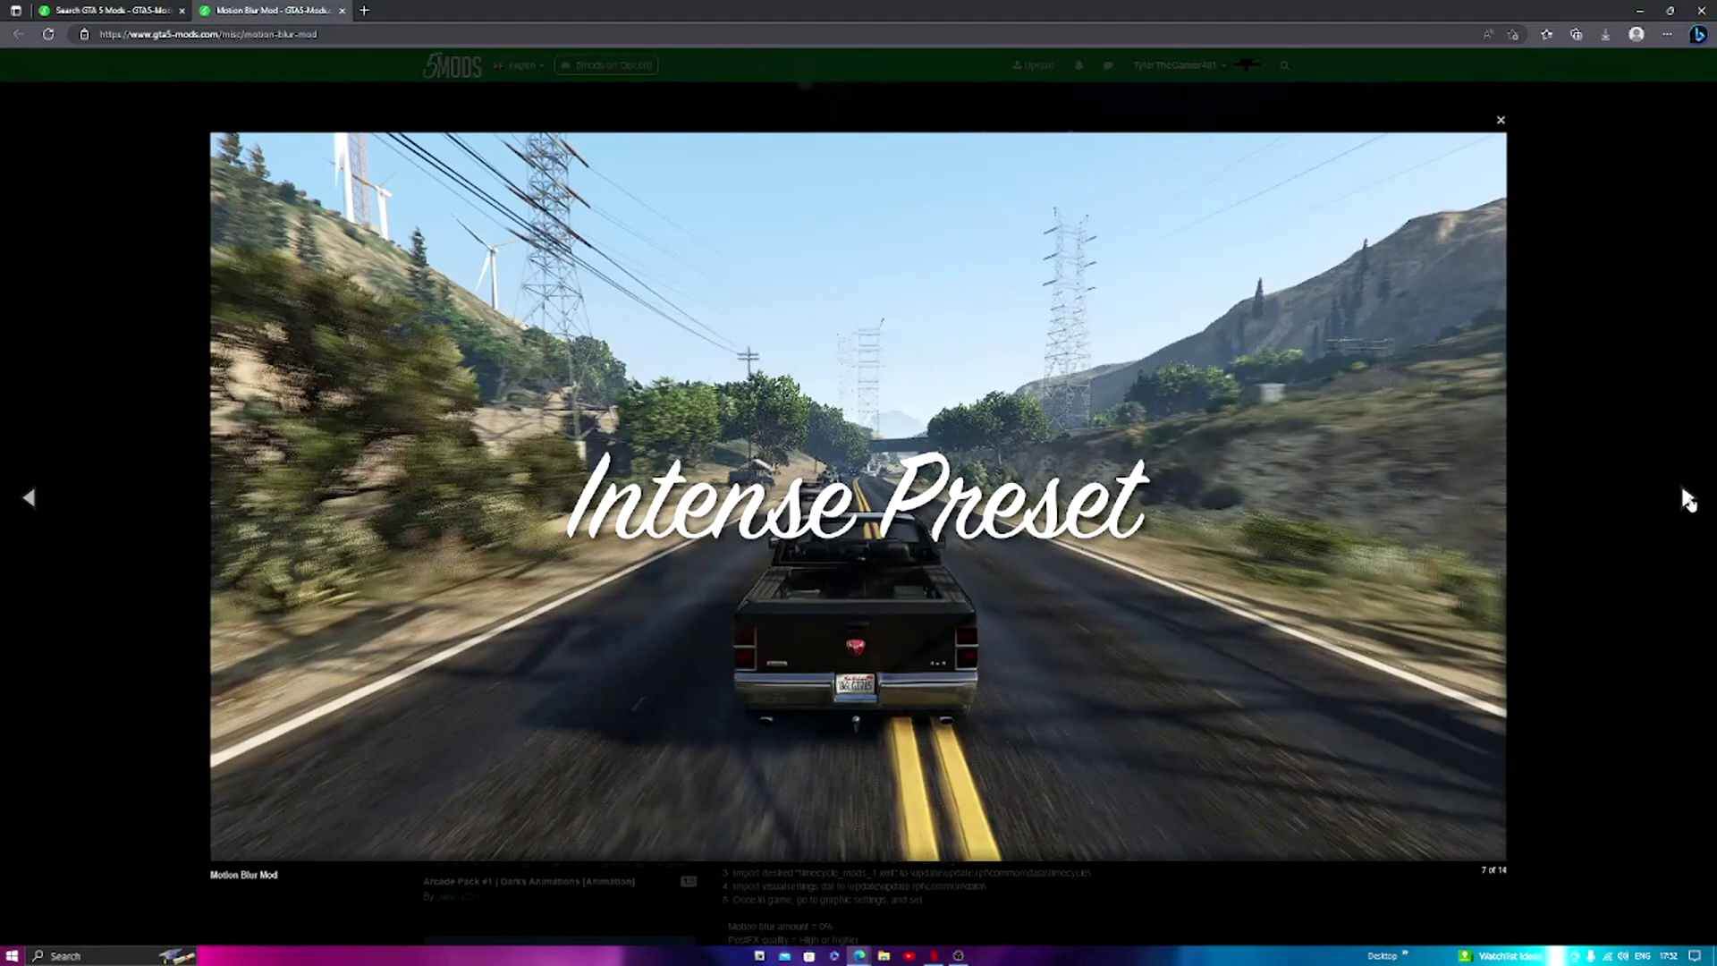
click(1688, 499)
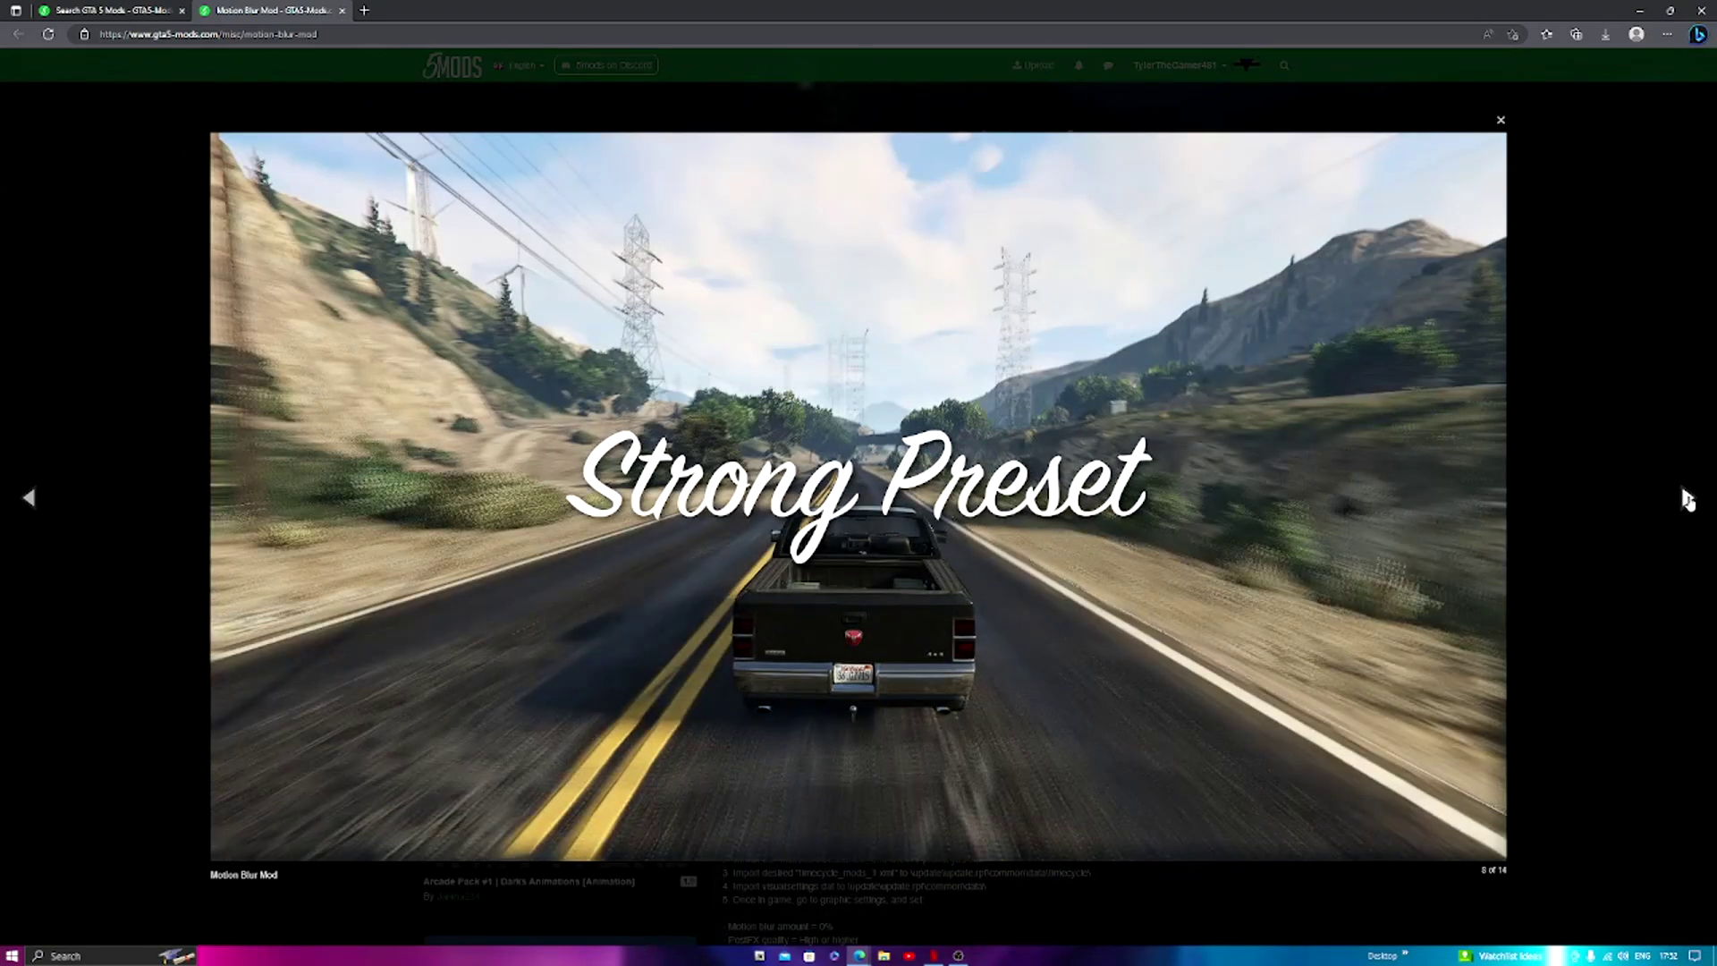
click(1688, 498)
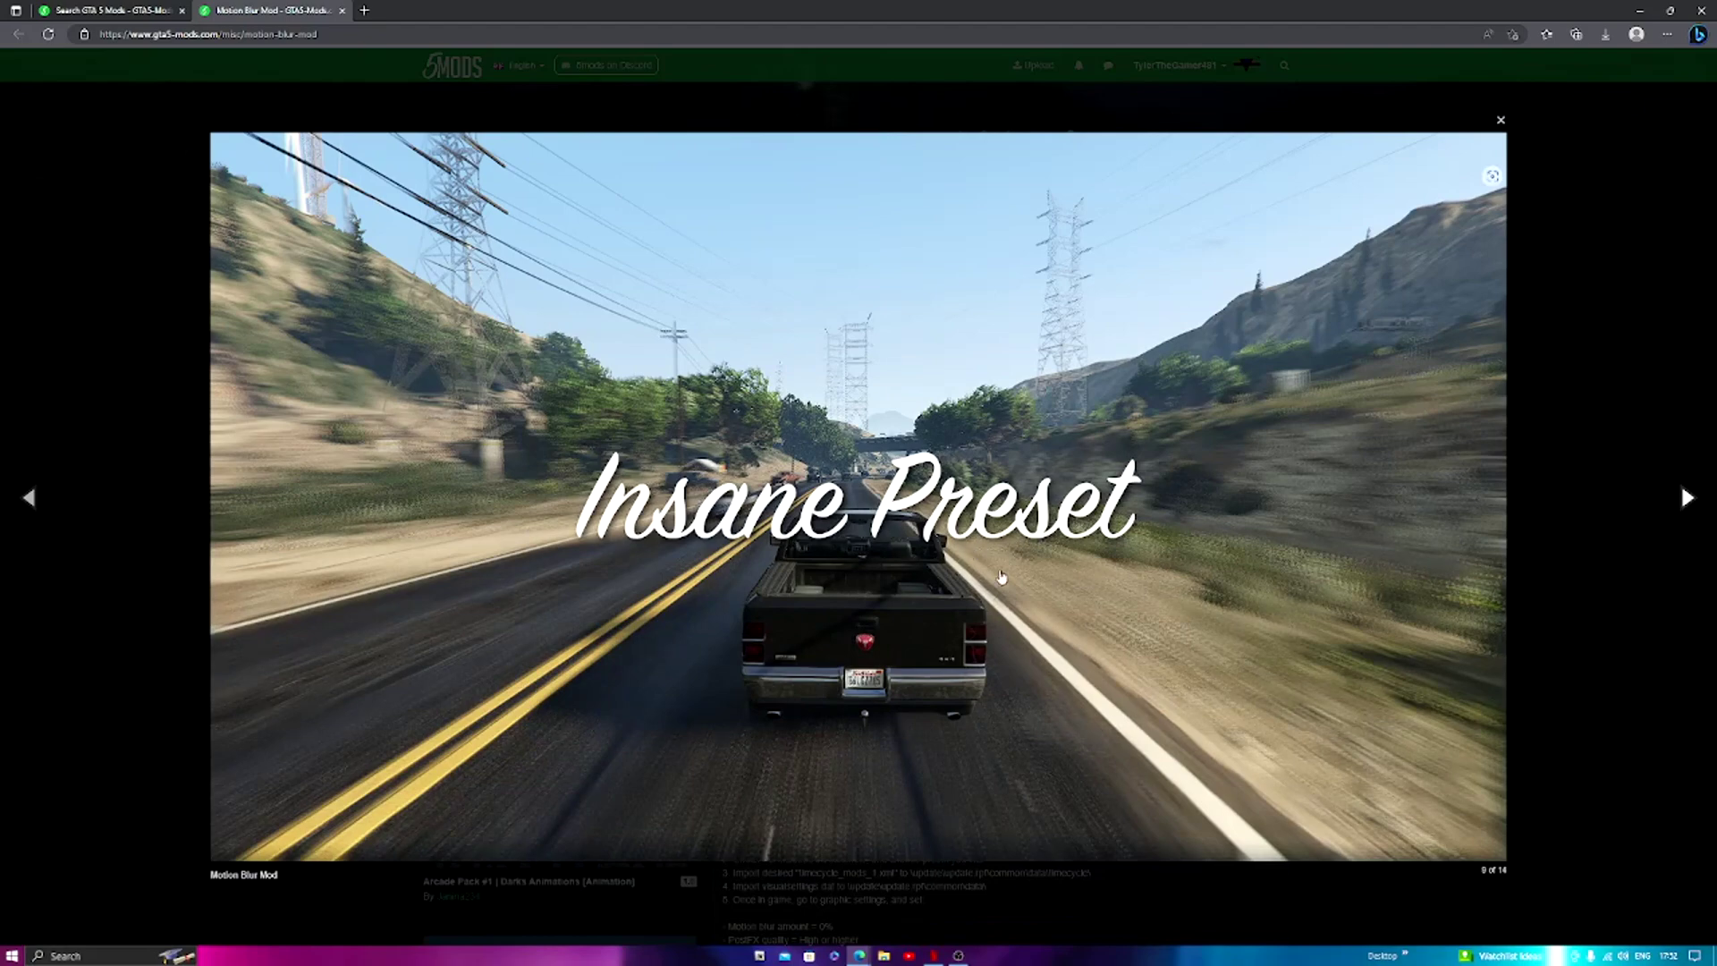
click(27, 502)
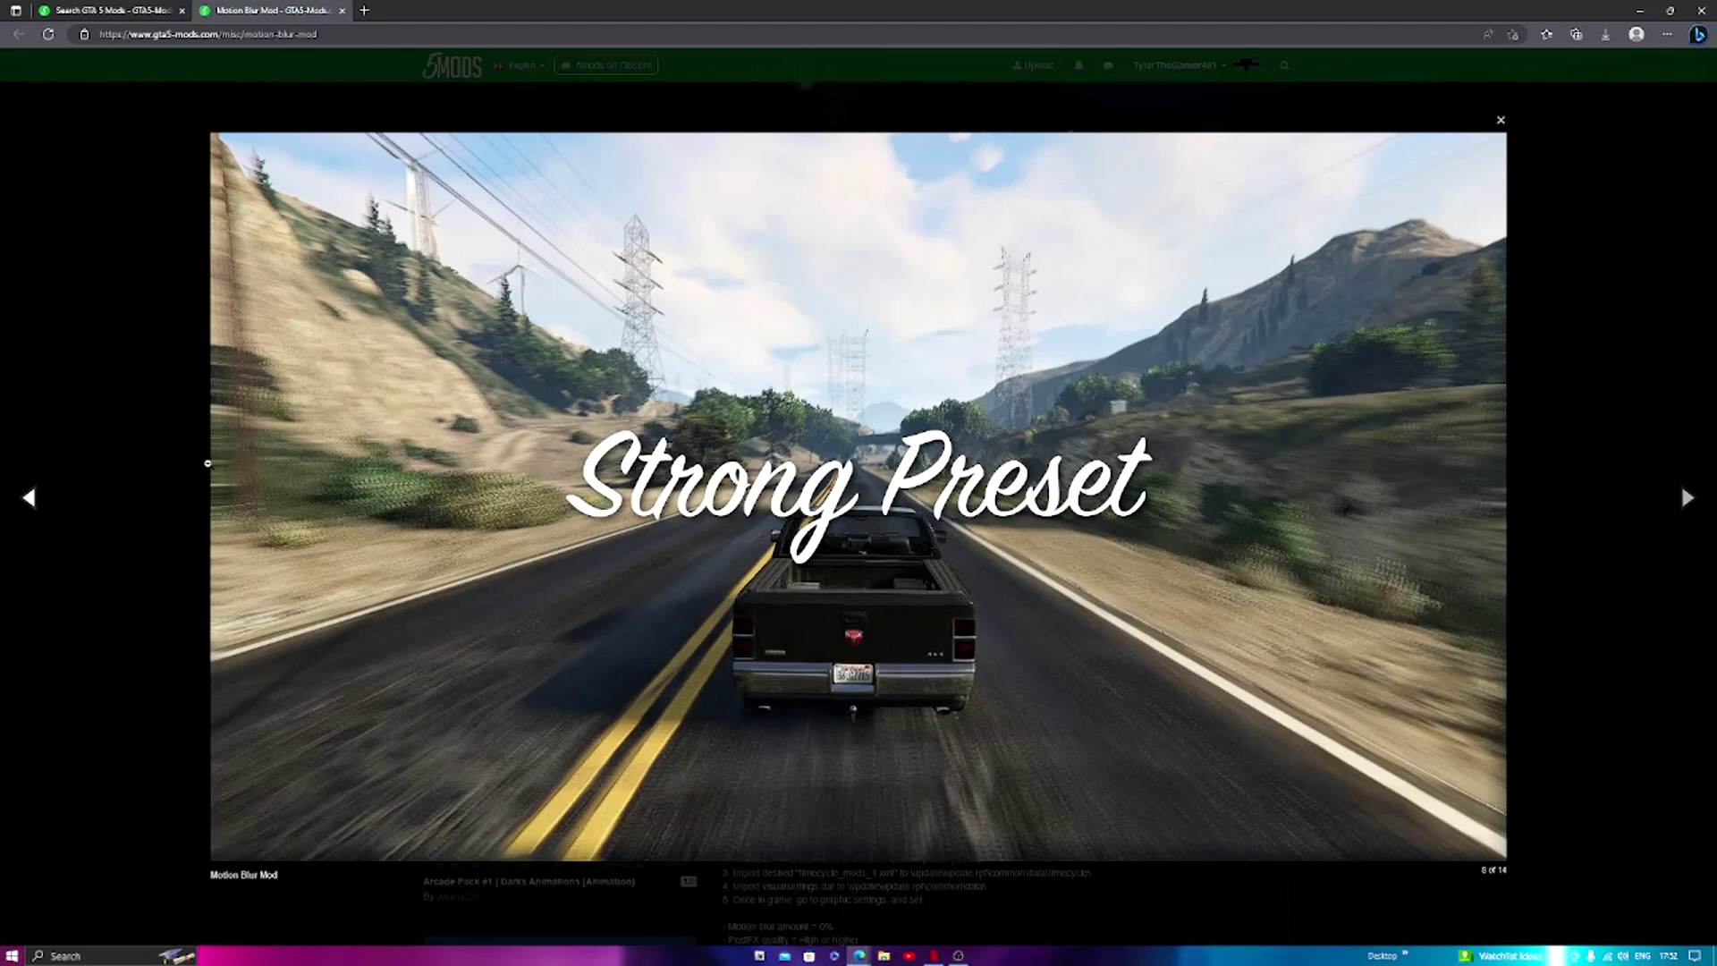
click(25, 501)
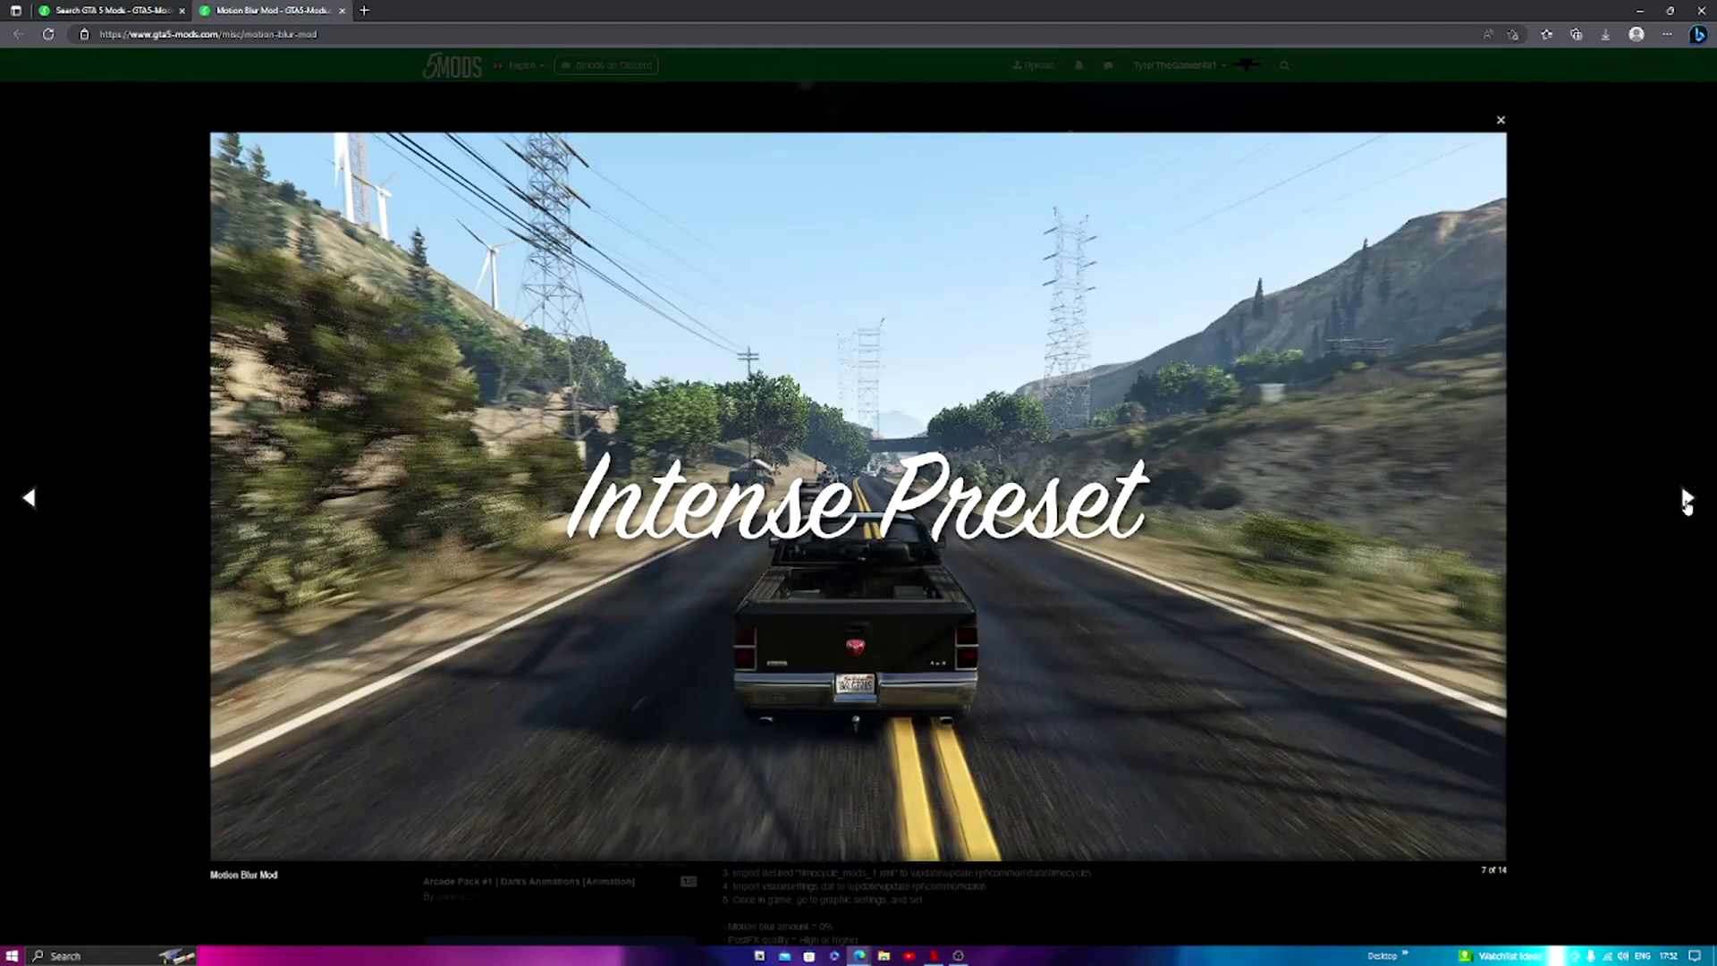
click(1687, 500)
click(1688, 500)
click(1687, 500)
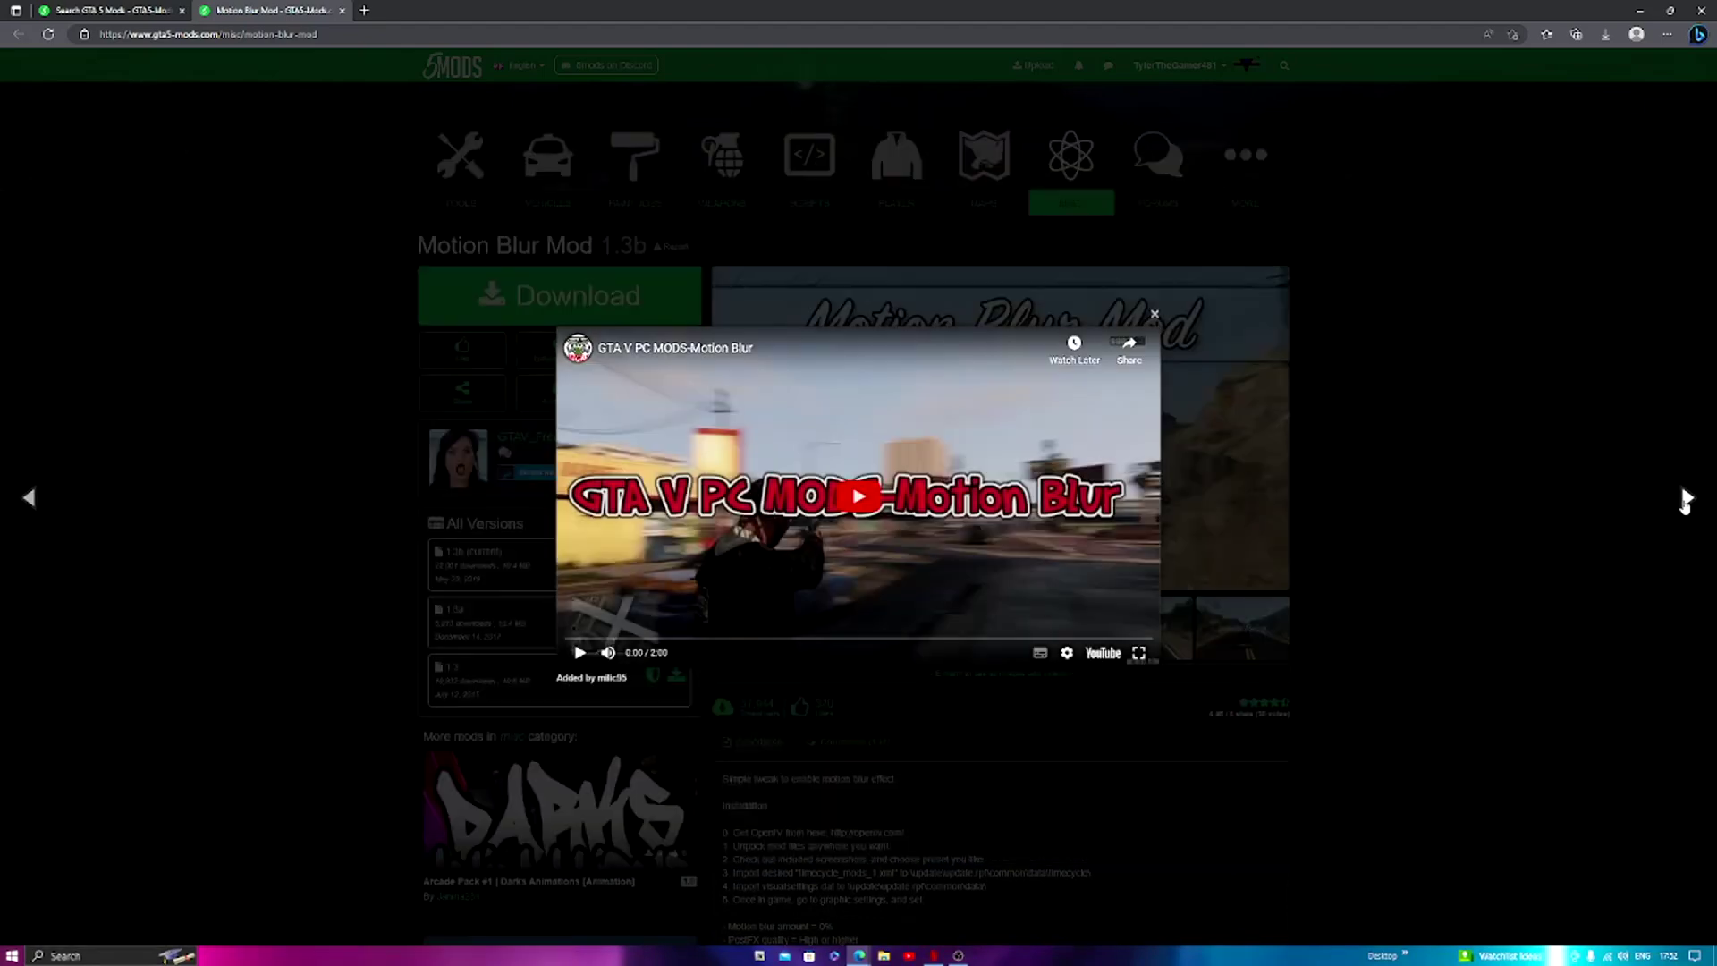
click(1155, 313)
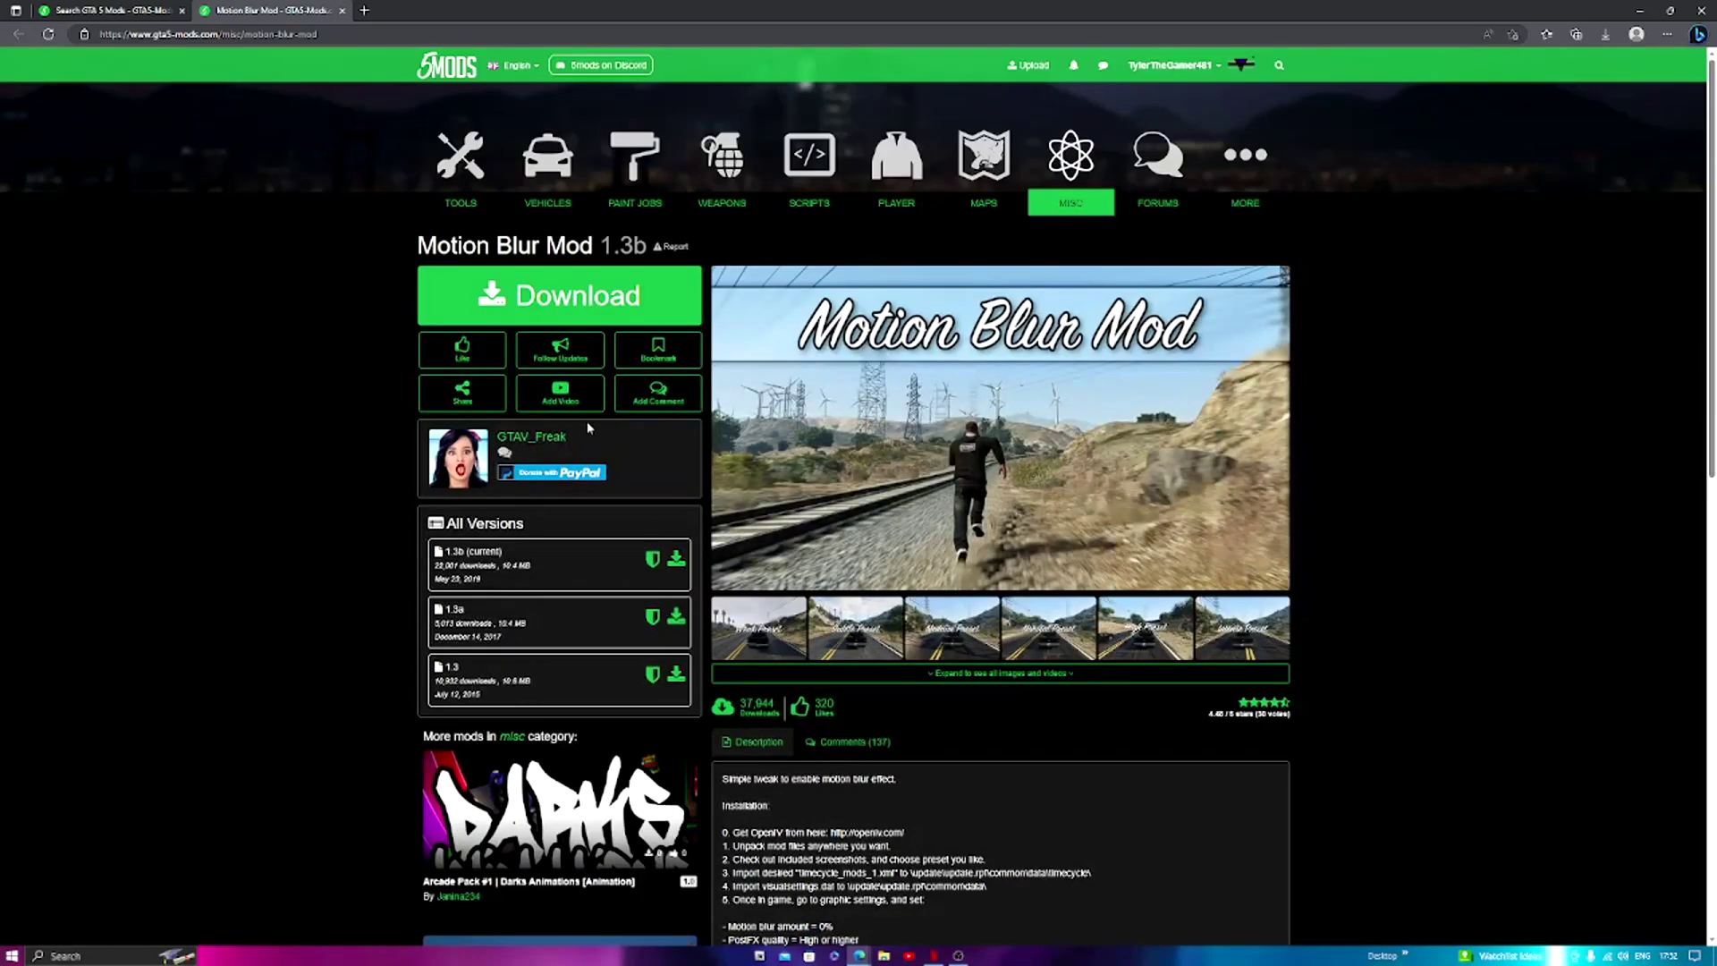
Download the Motion Blur Mod 1.3b archive and have it open in WinRAR
click(561, 273)
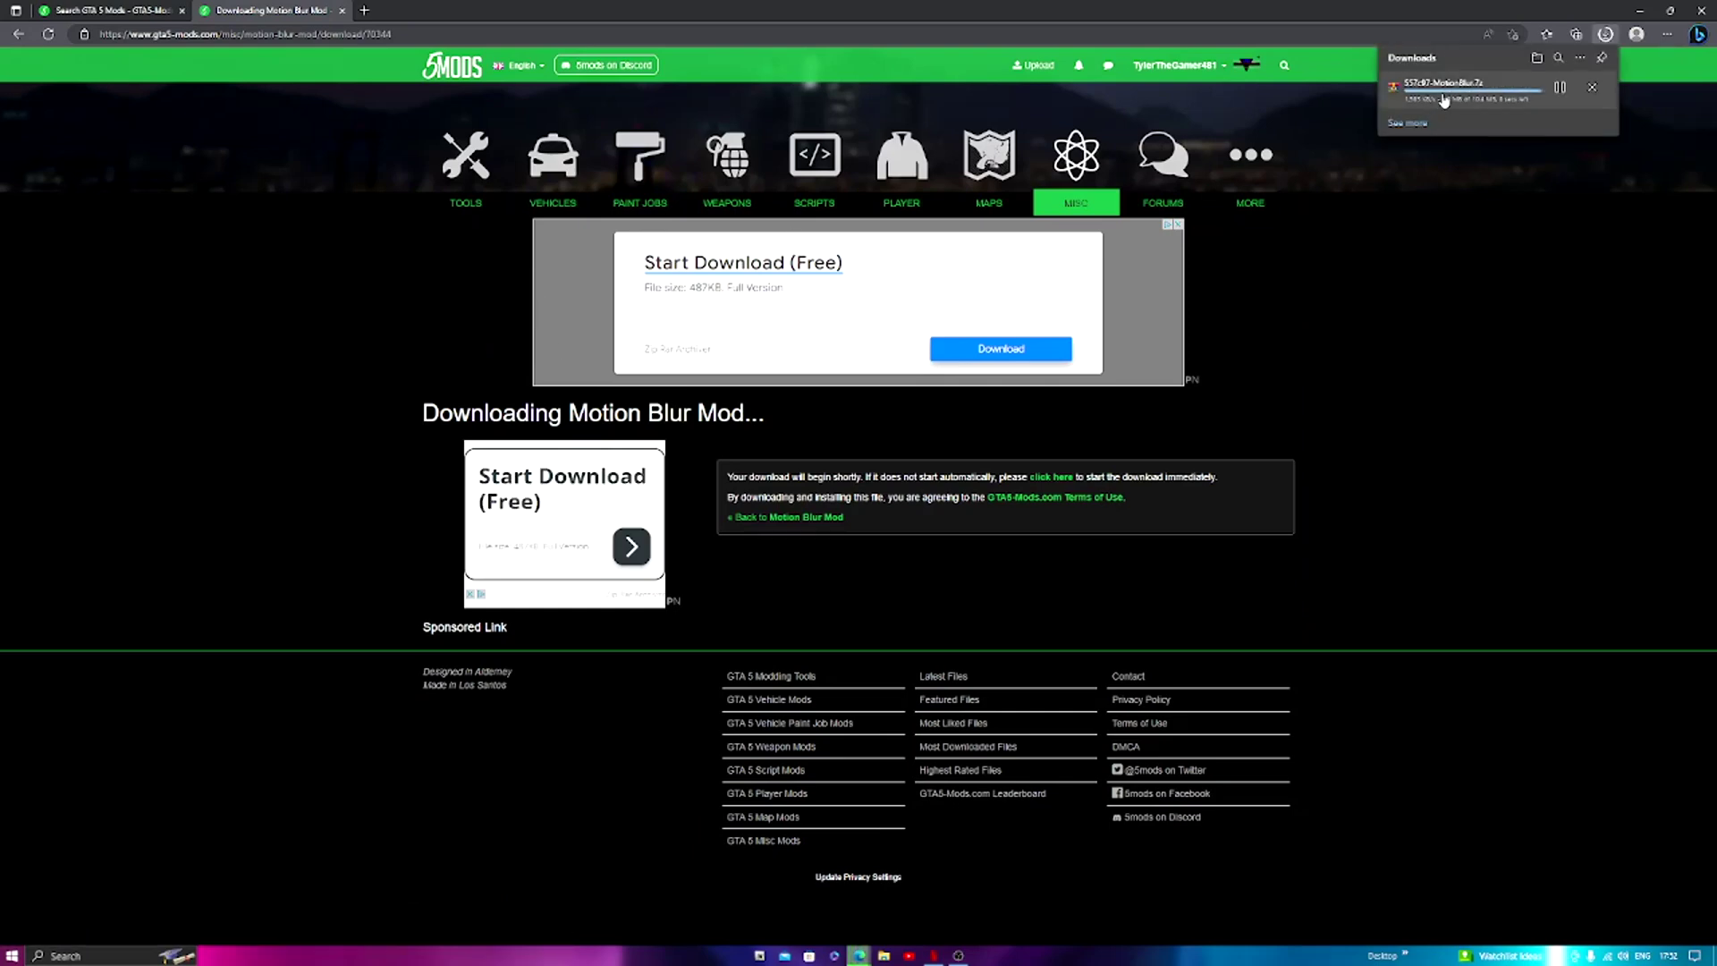
click(1494, 93)
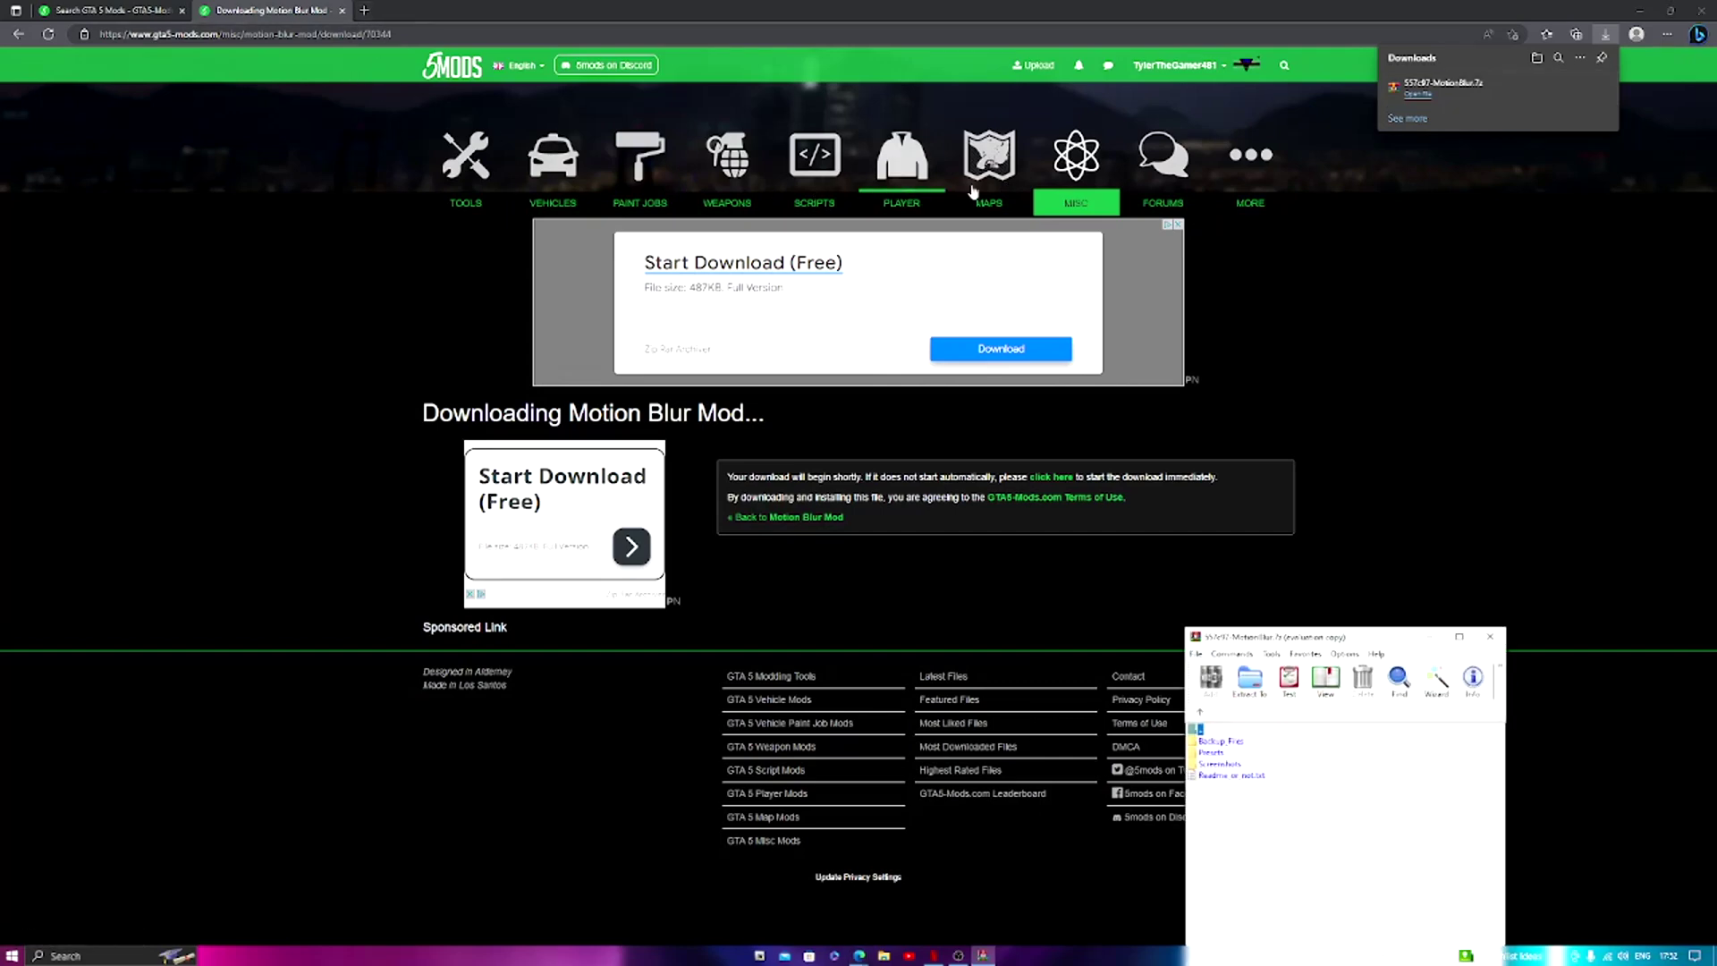
Reveal WinRAR, dismiss its license reminder, look inside Backup_files, then open the Presets folder
click(1640, 10)
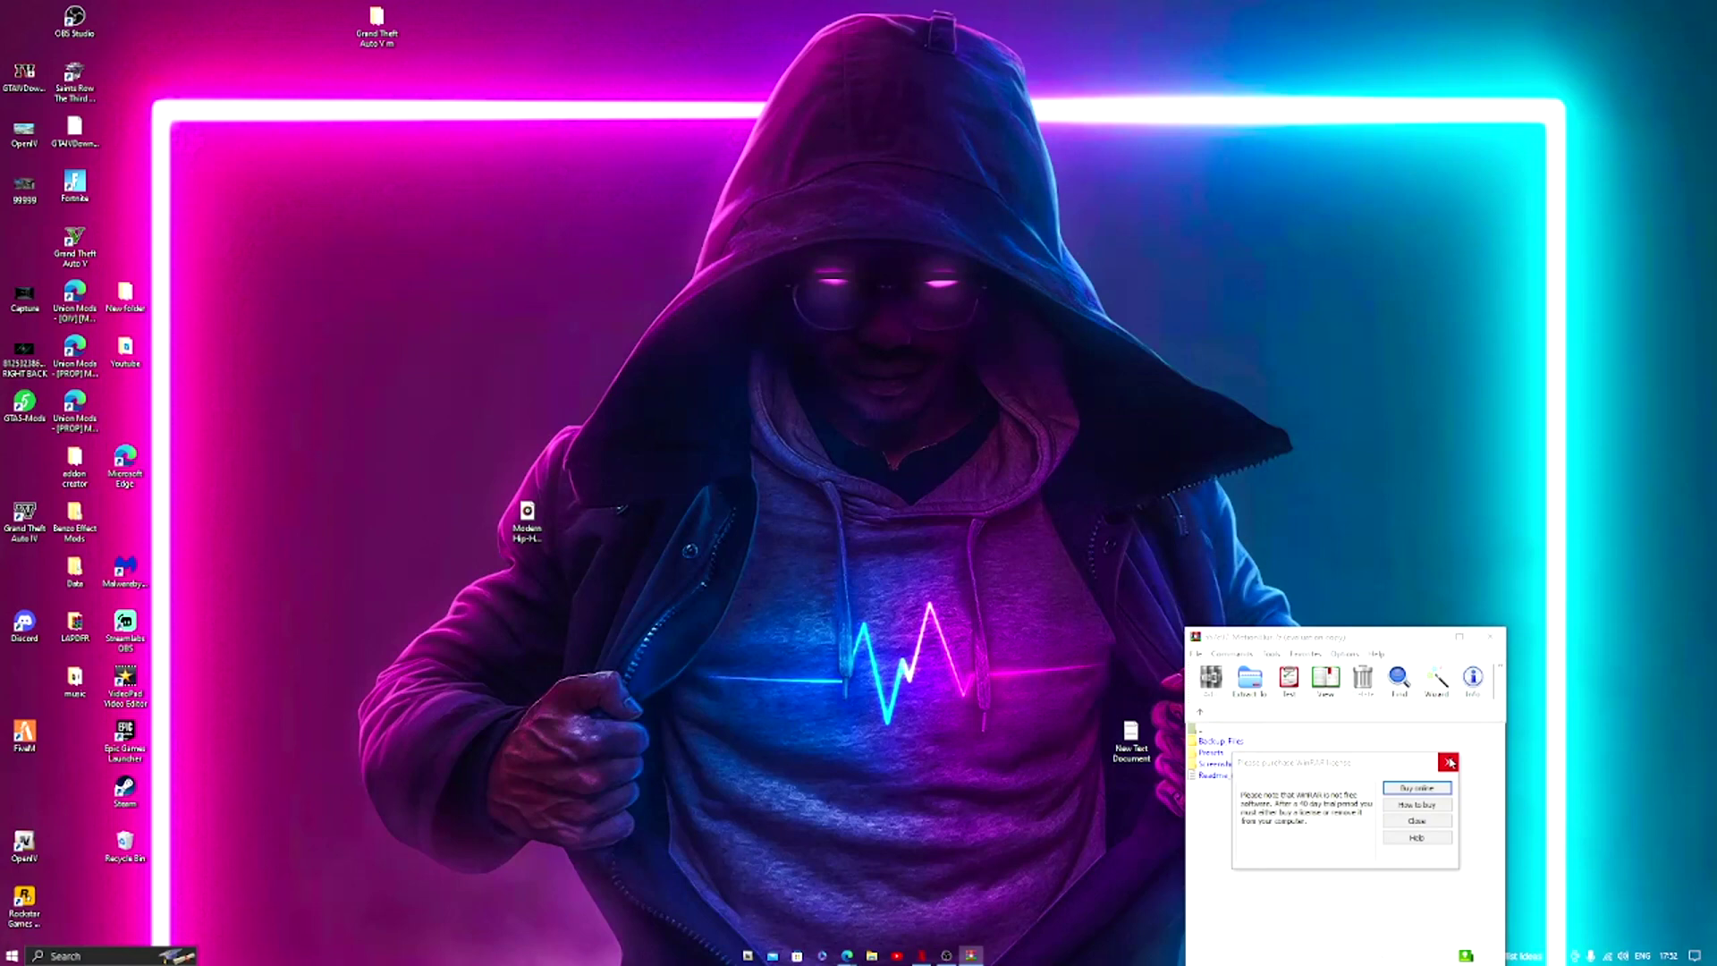
click(1448, 761)
drag(1311, 637, 1273, 342)
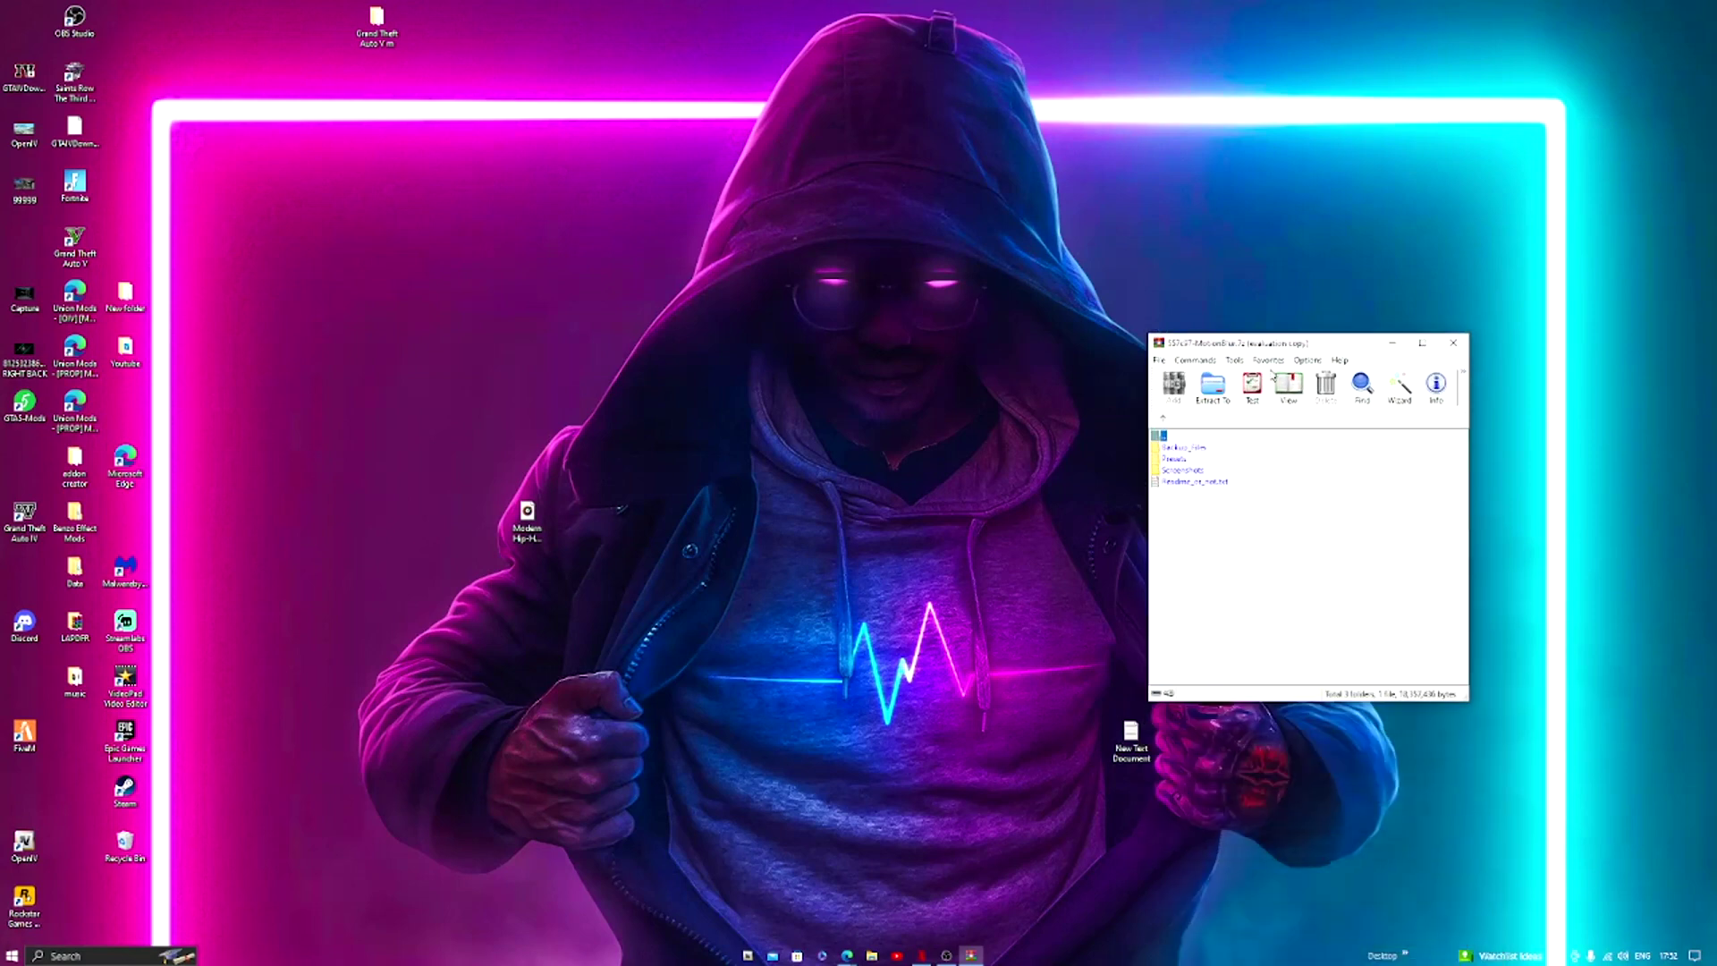
double_click(1175, 447)
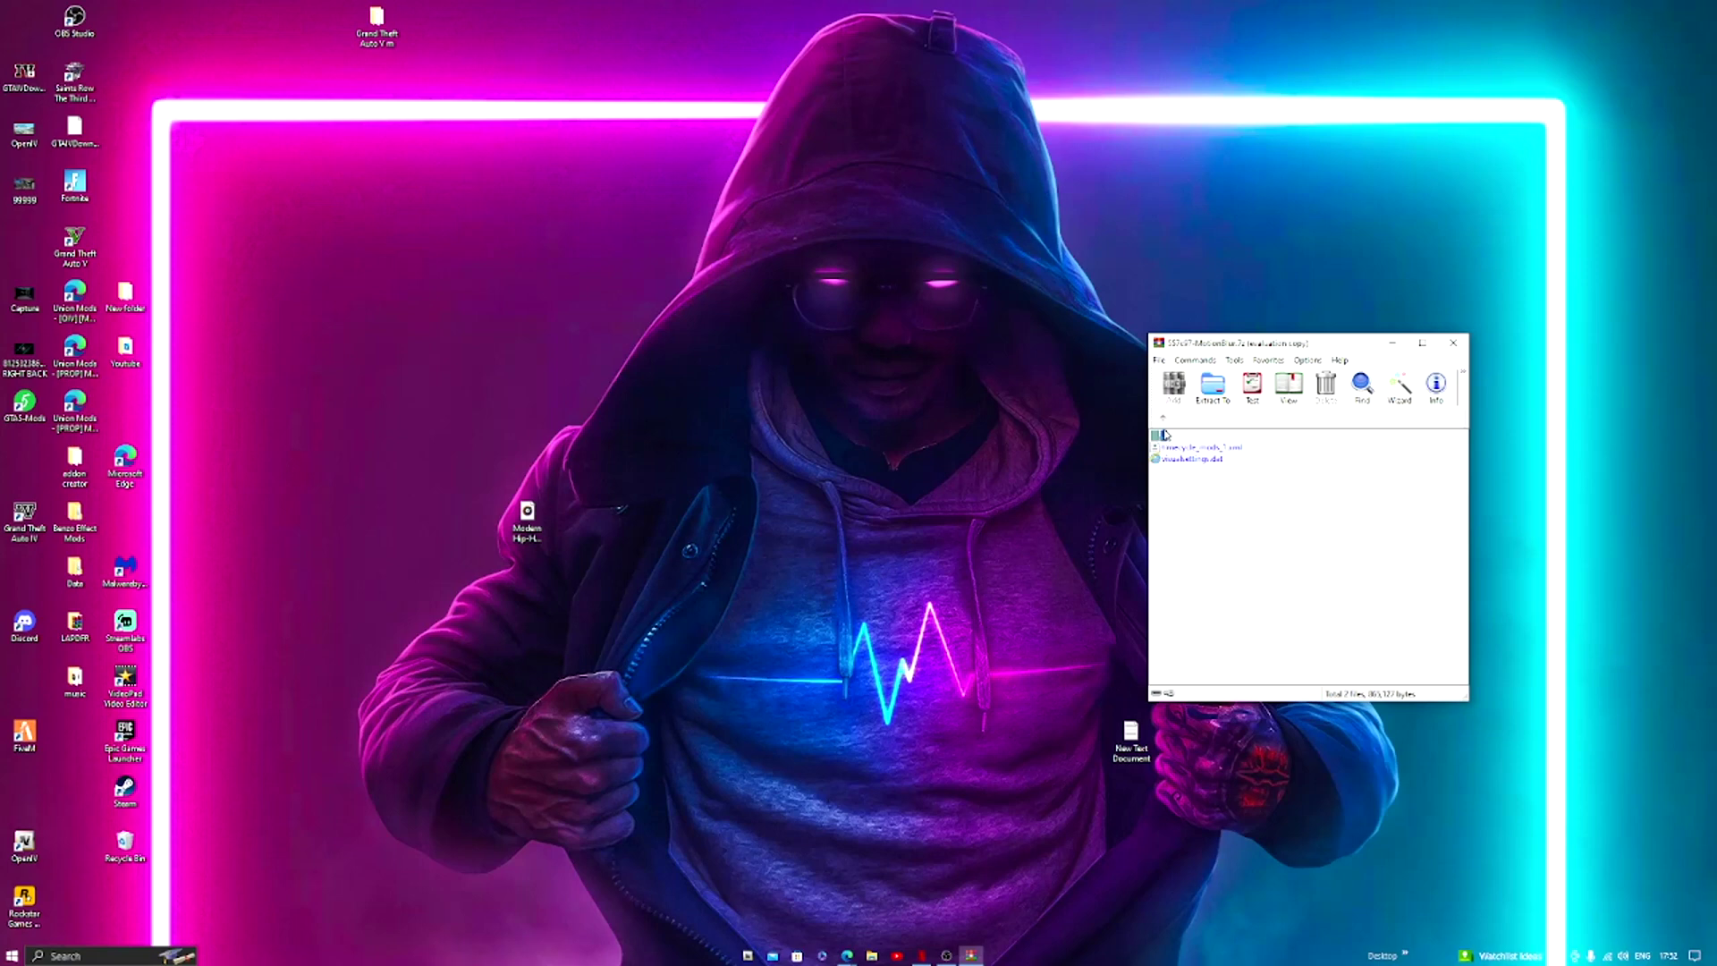
double_click(1163, 436)
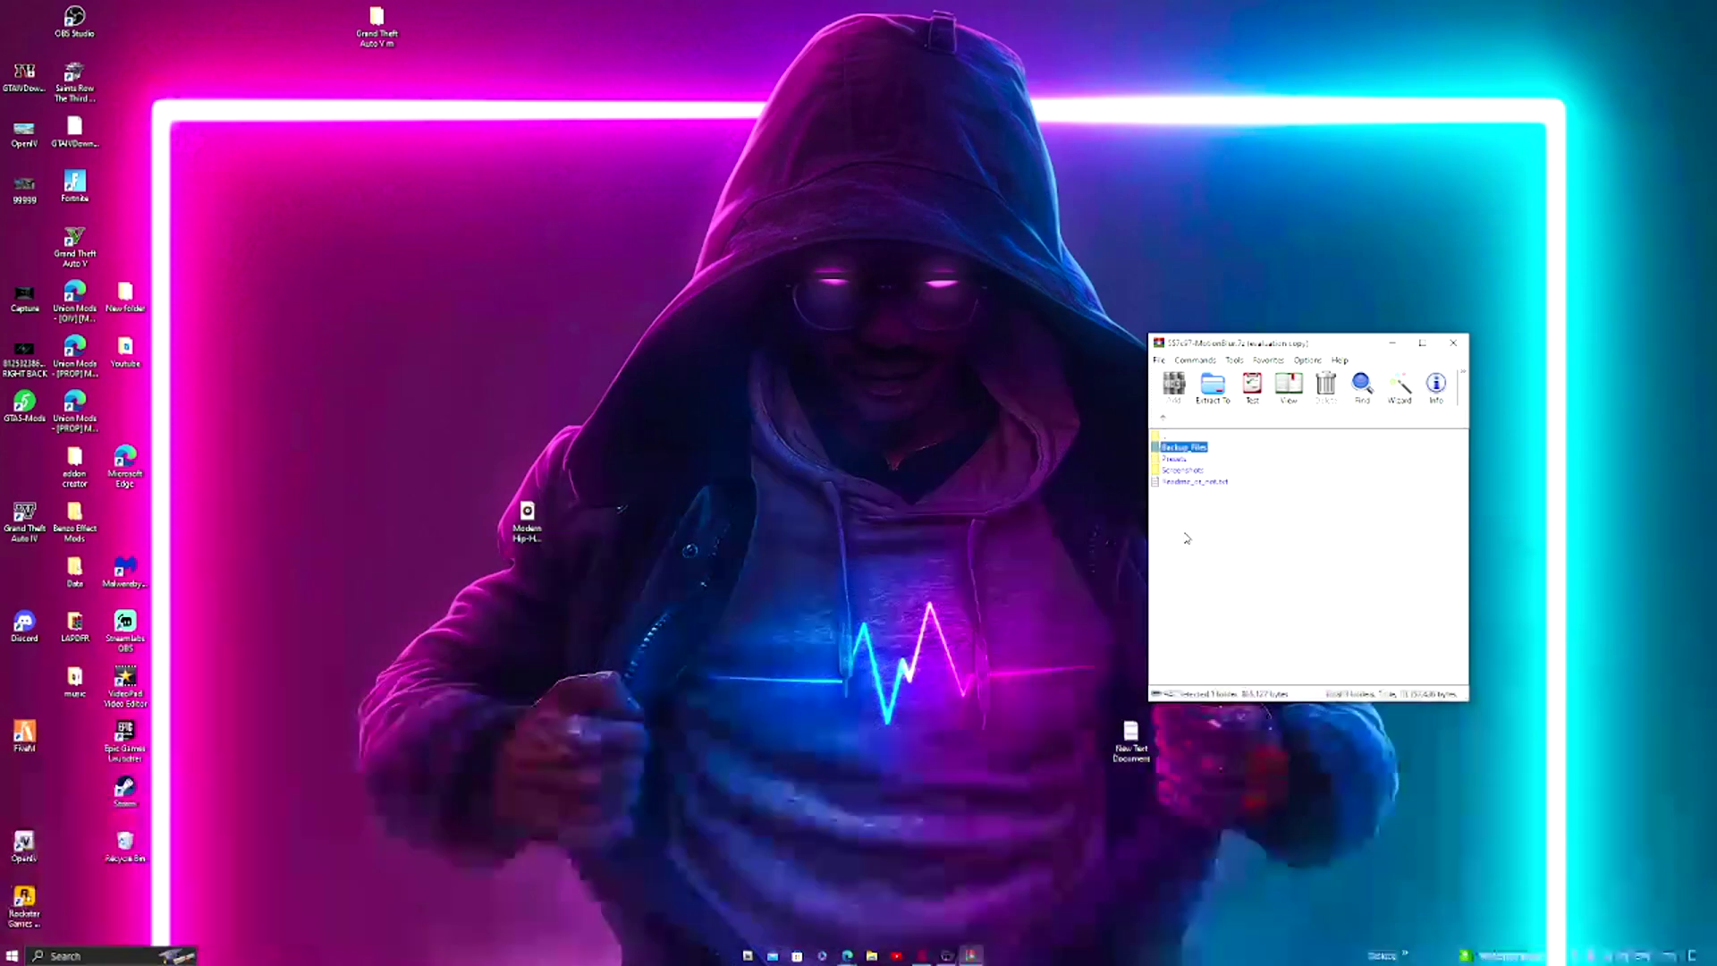
double_click(1179, 461)
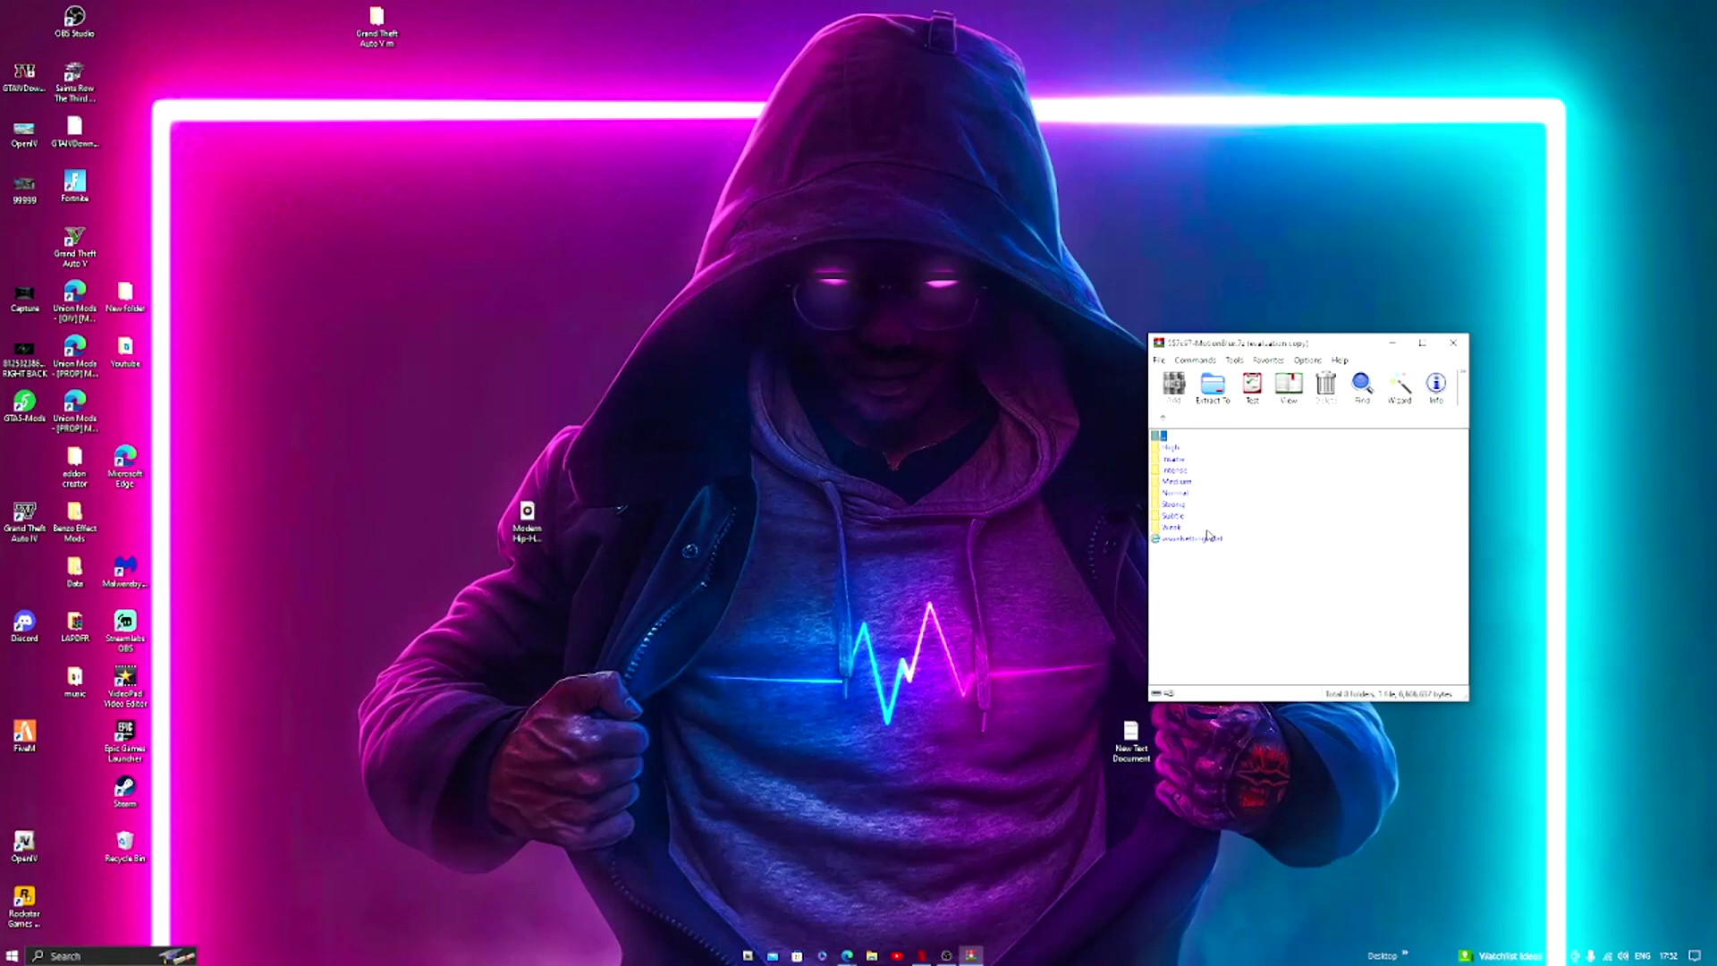
Briefly select the High–Weak preset folders, then try the OpenIV taskbar shortcut
drag(1207, 535, 1174, 462)
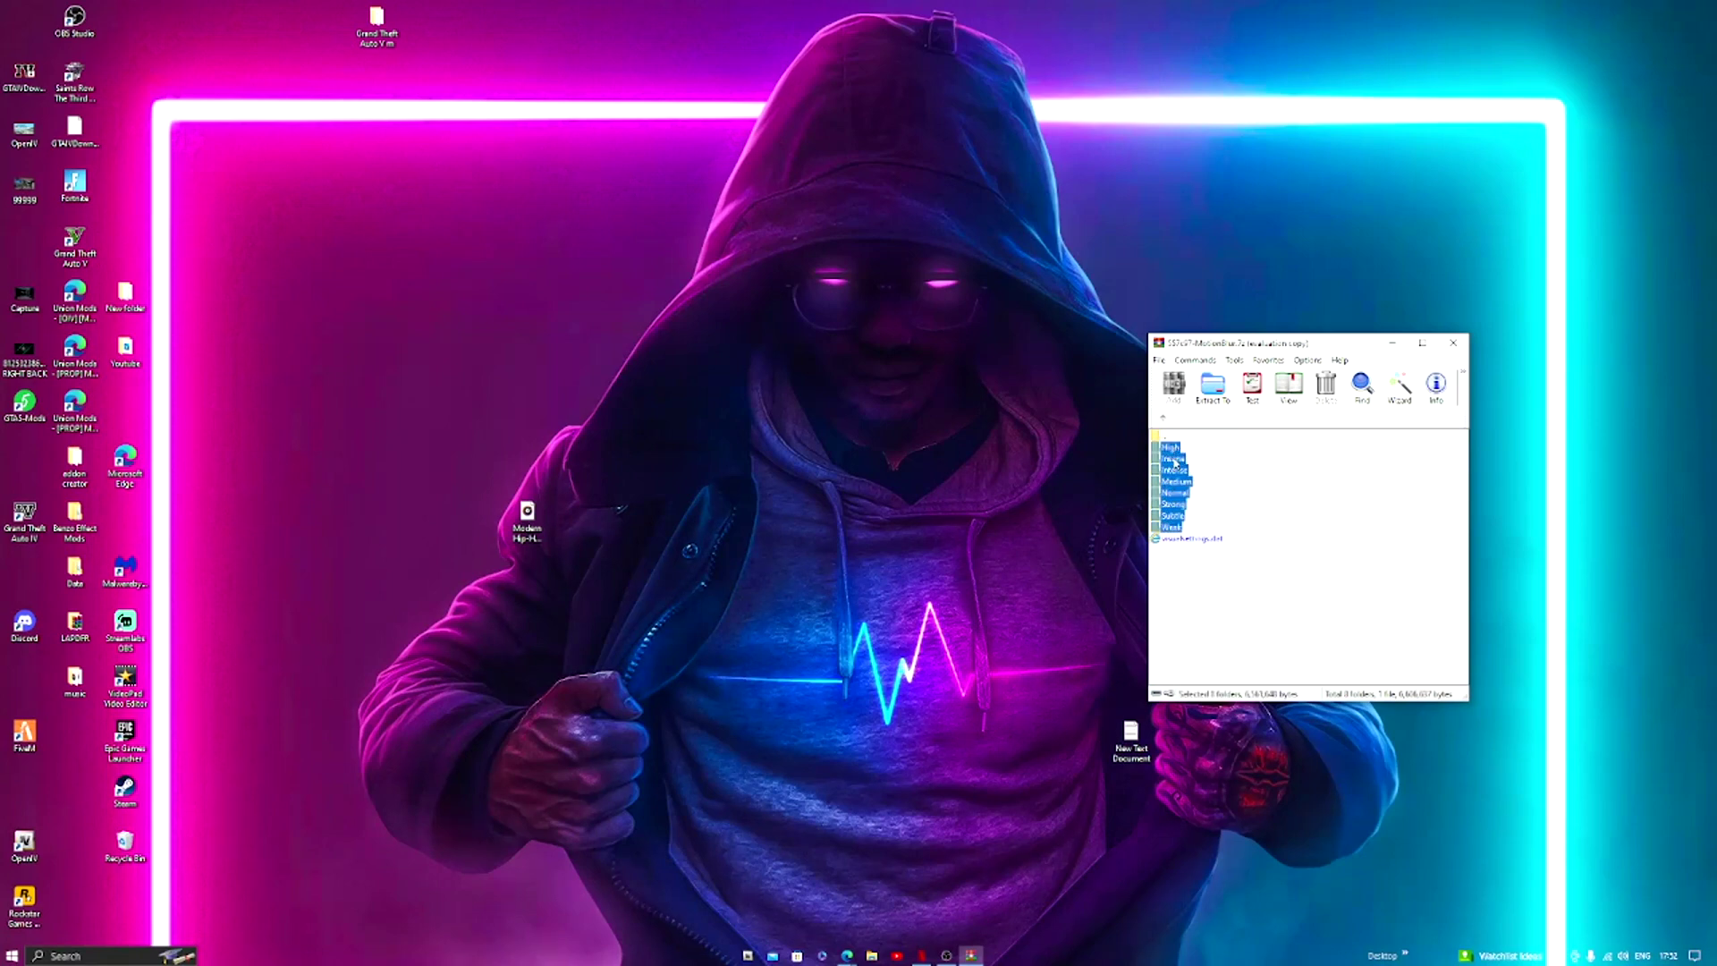
click(1199, 583)
mouse_move(848, 957)
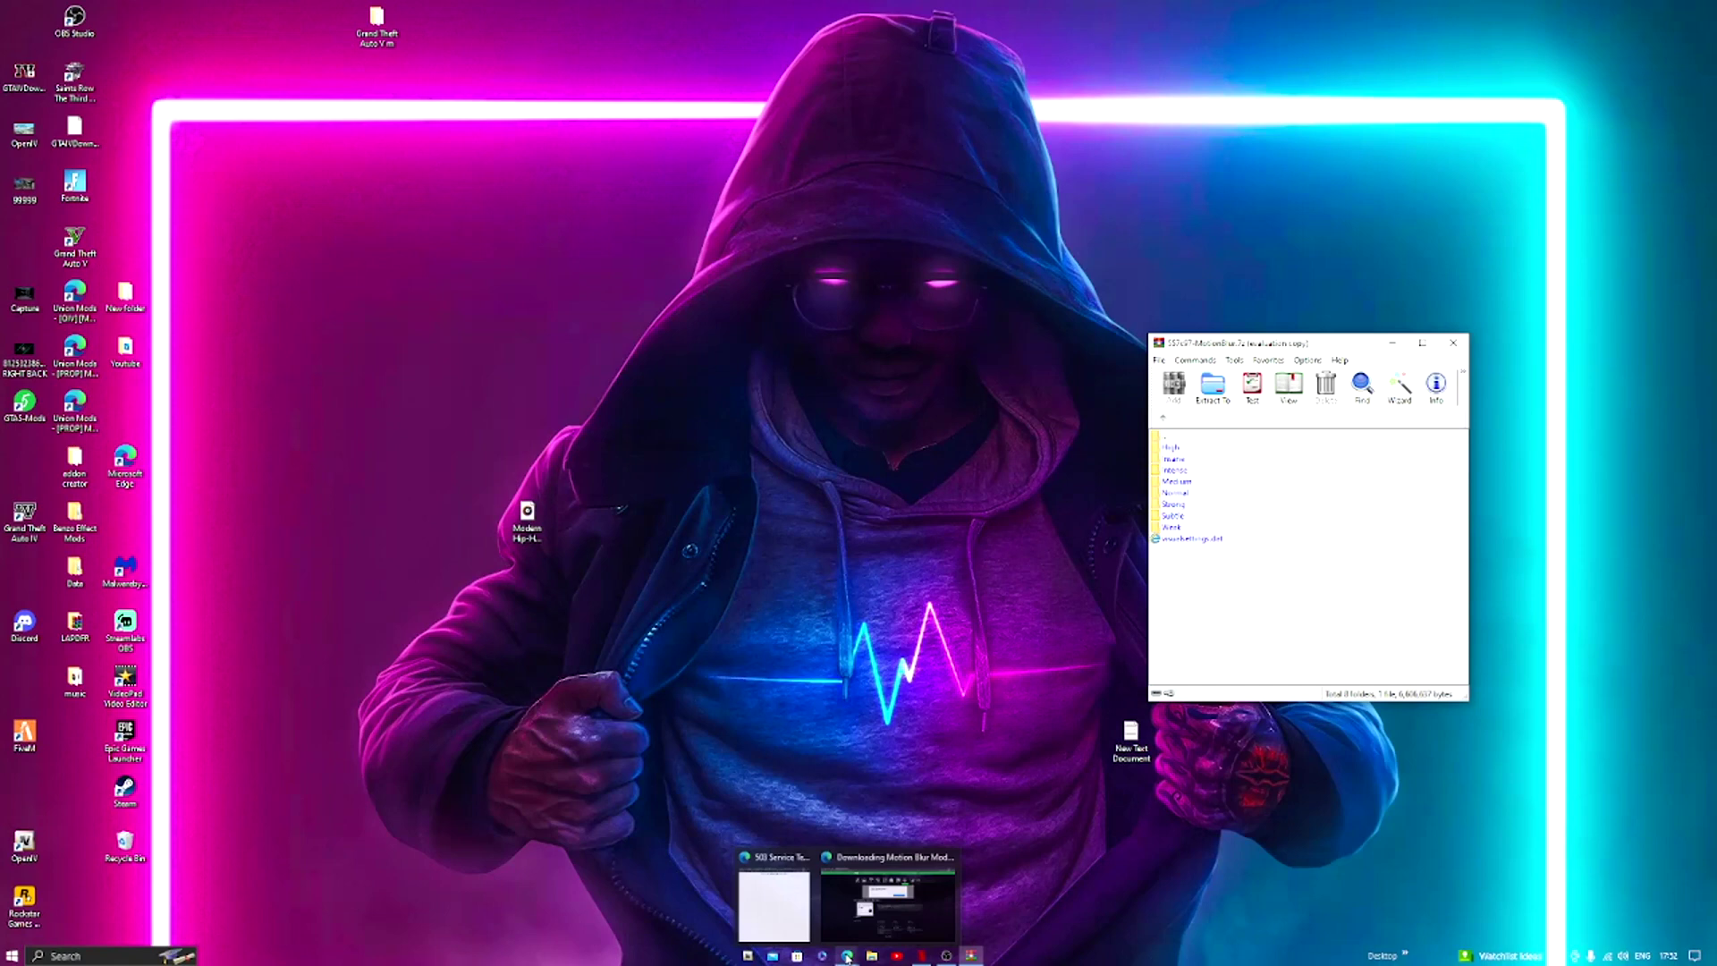
click(748, 954)
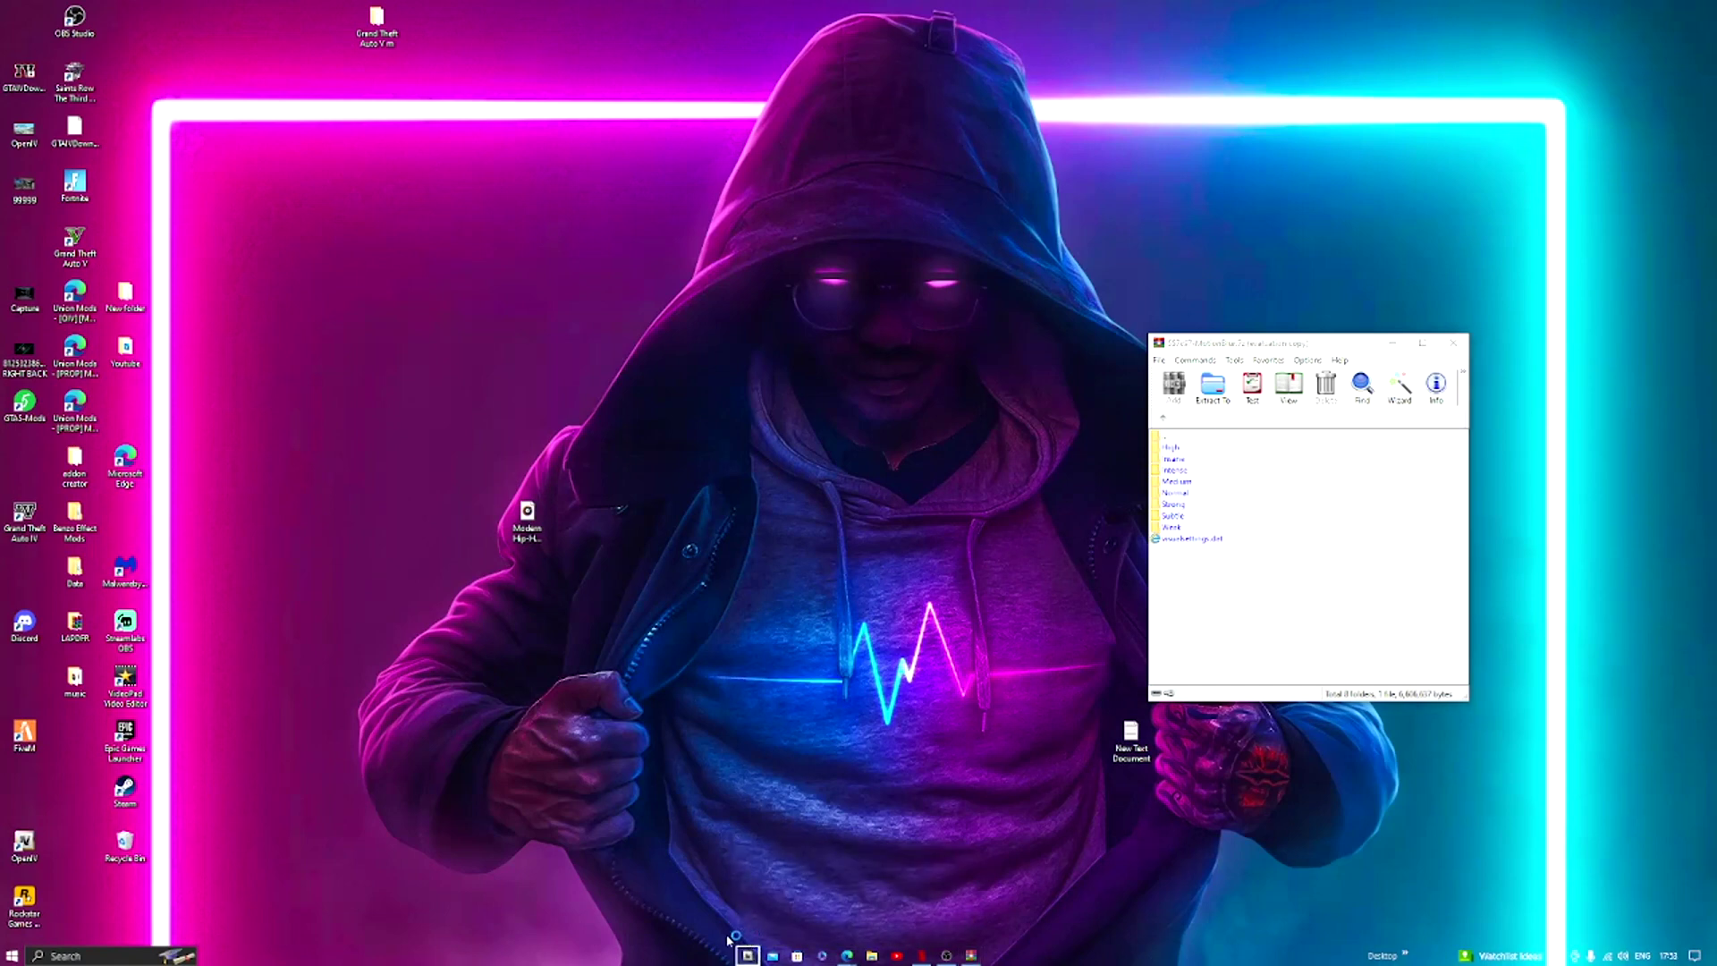
right_click(748, 954)
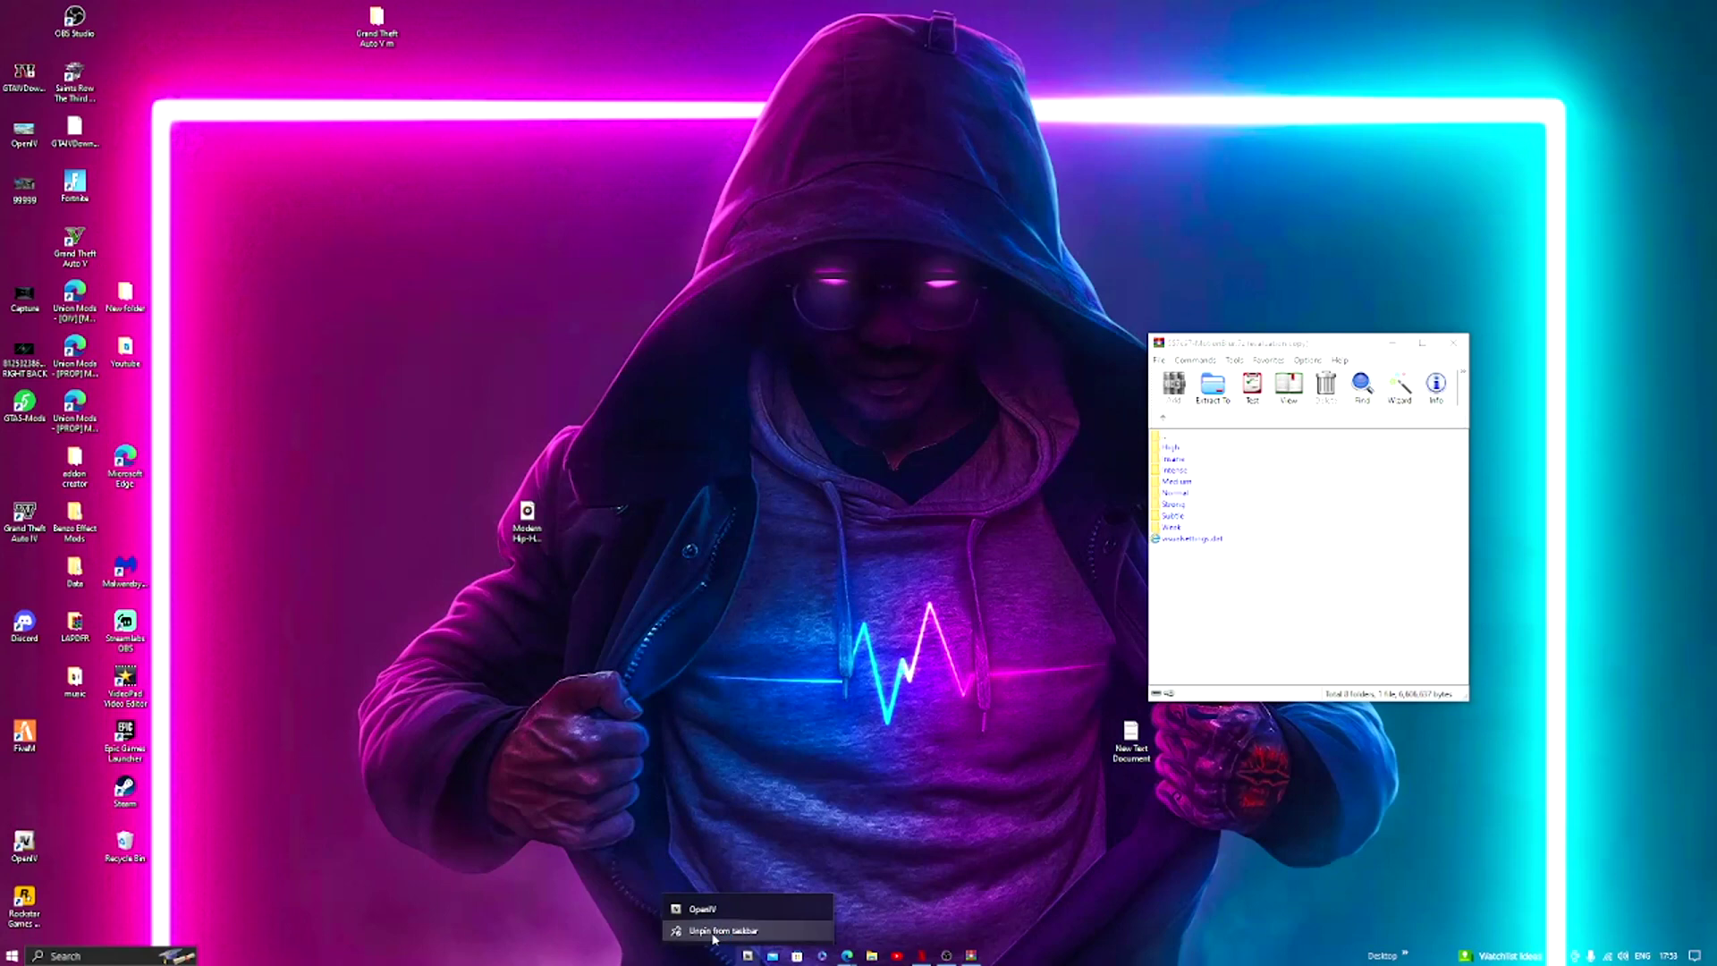
click(793, 808)
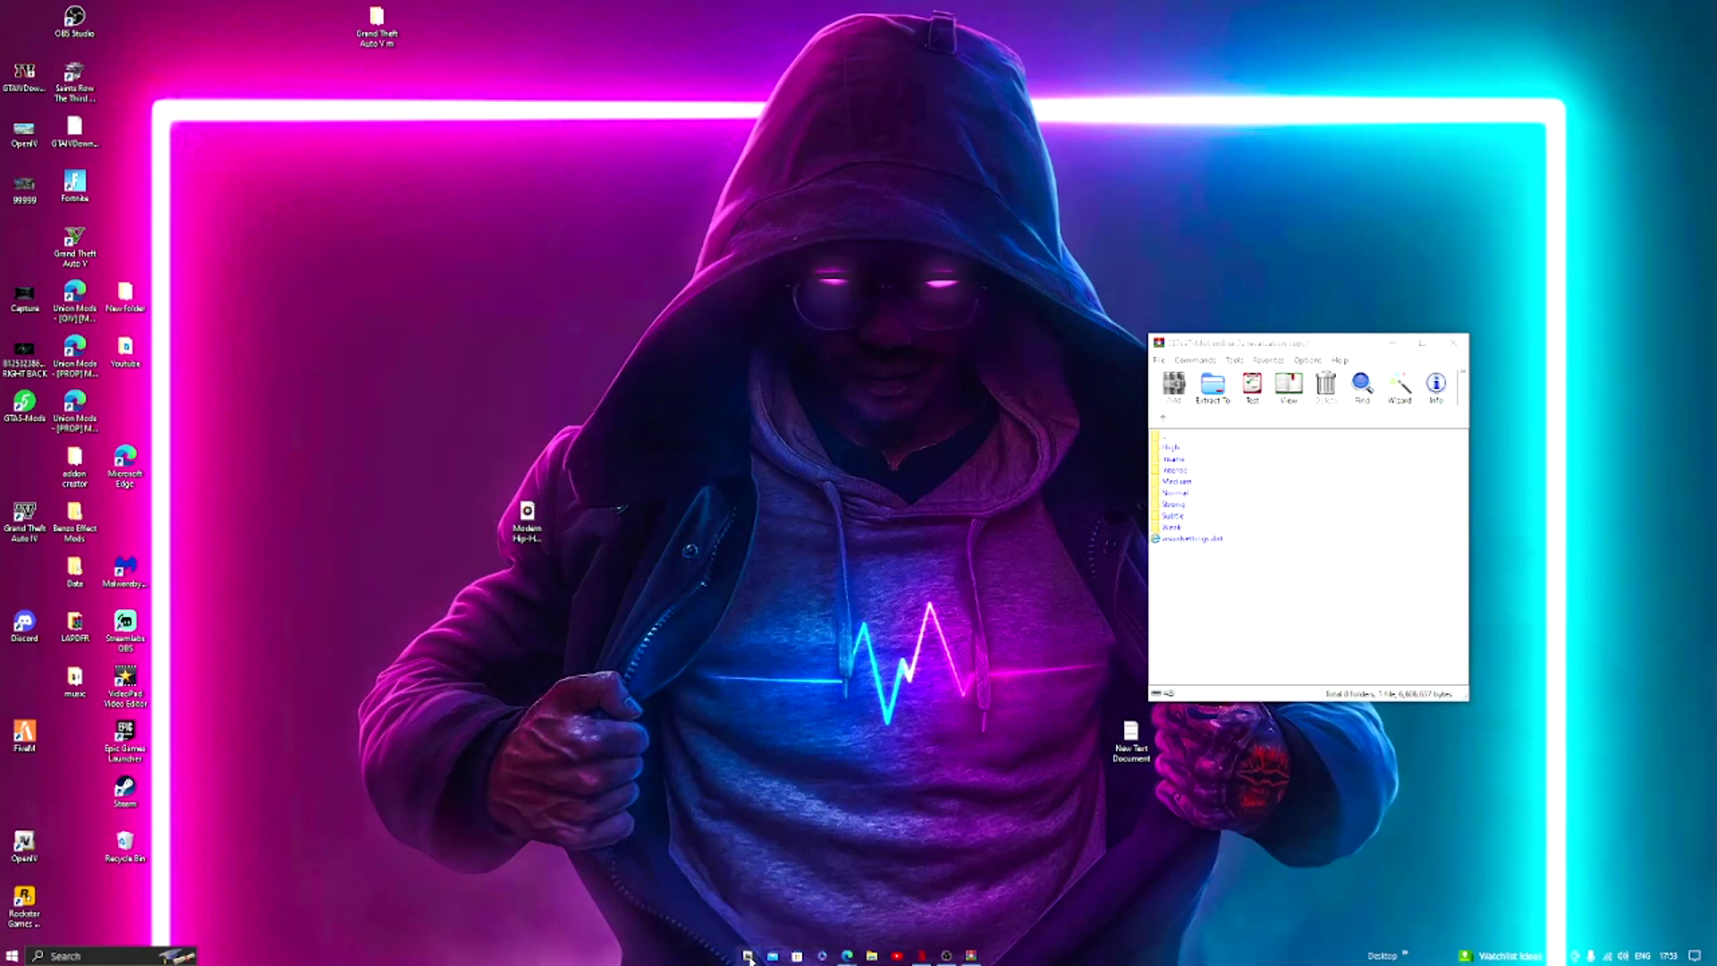
Launch OpenIV on Grand Theft Auto V for Windows, then close it
click(749, 956)
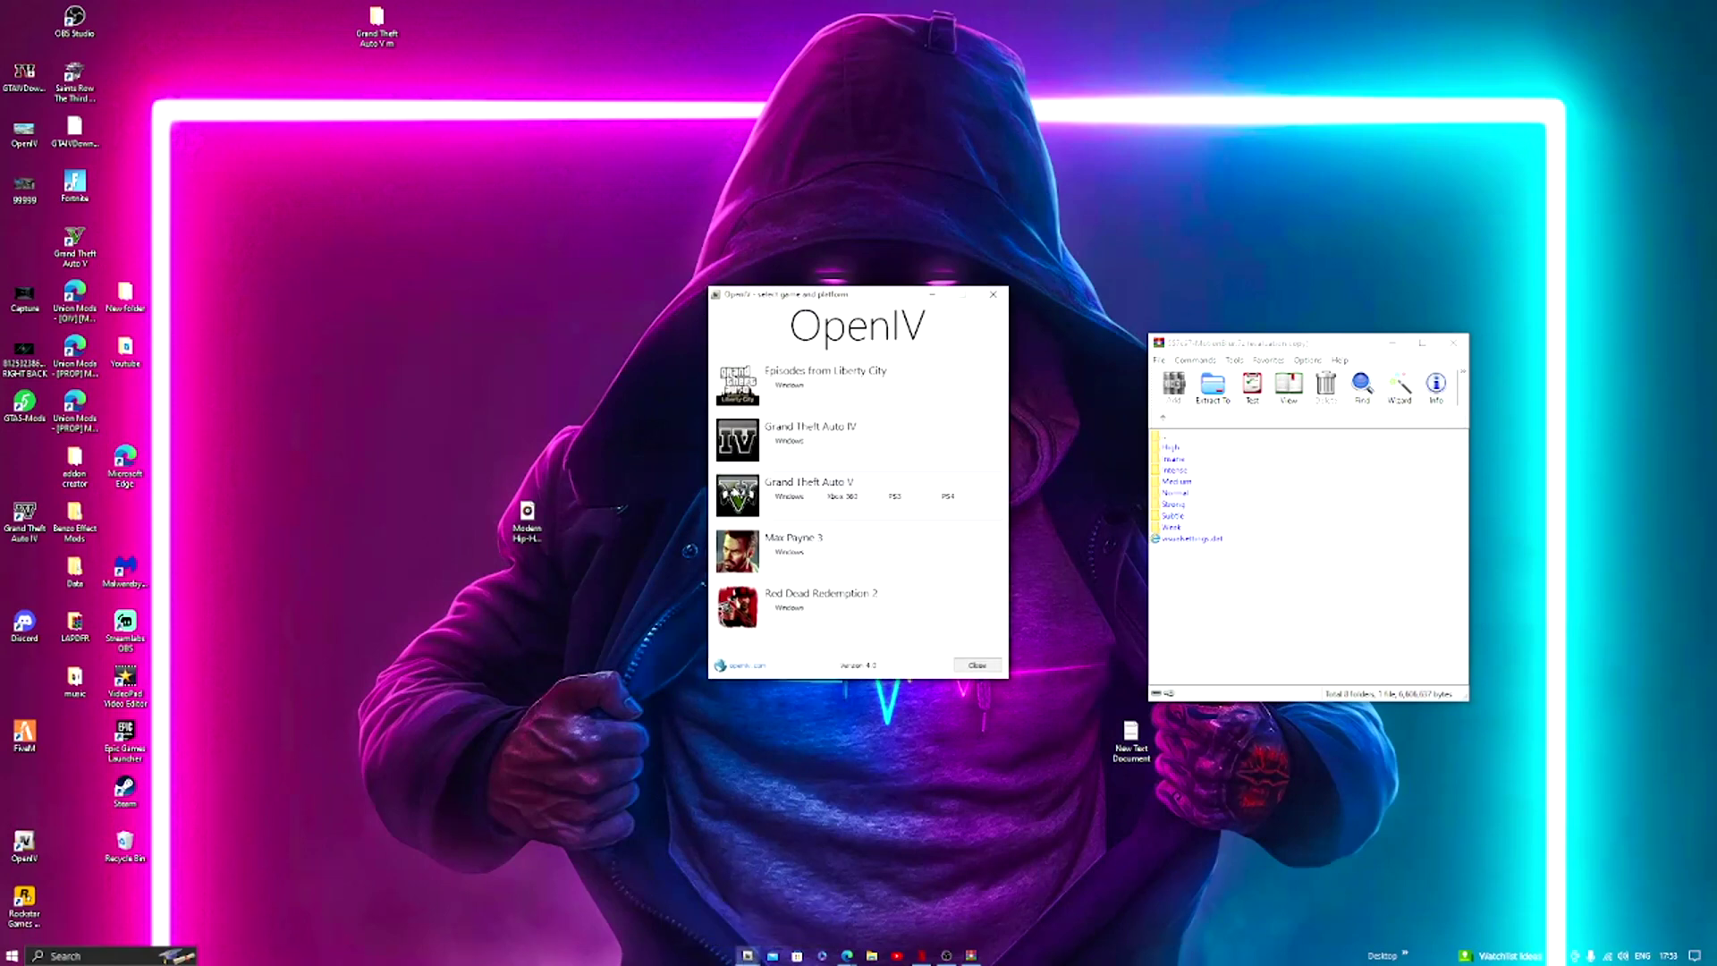
click(799, 502)
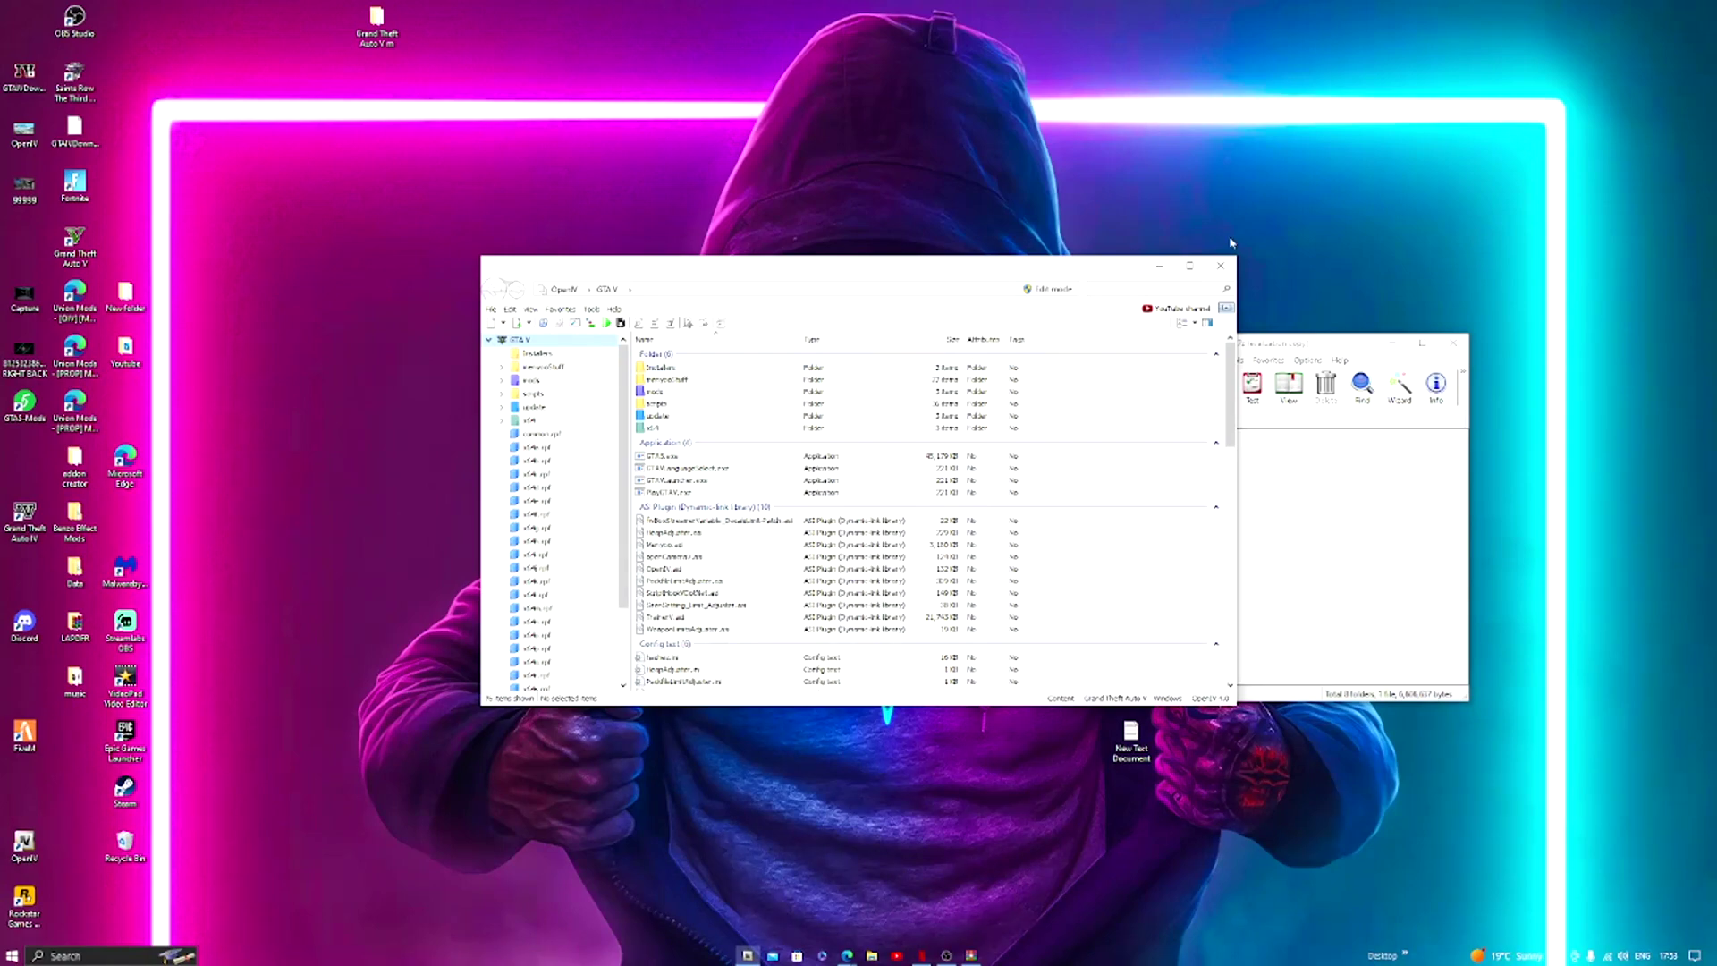
click(1221, 265)
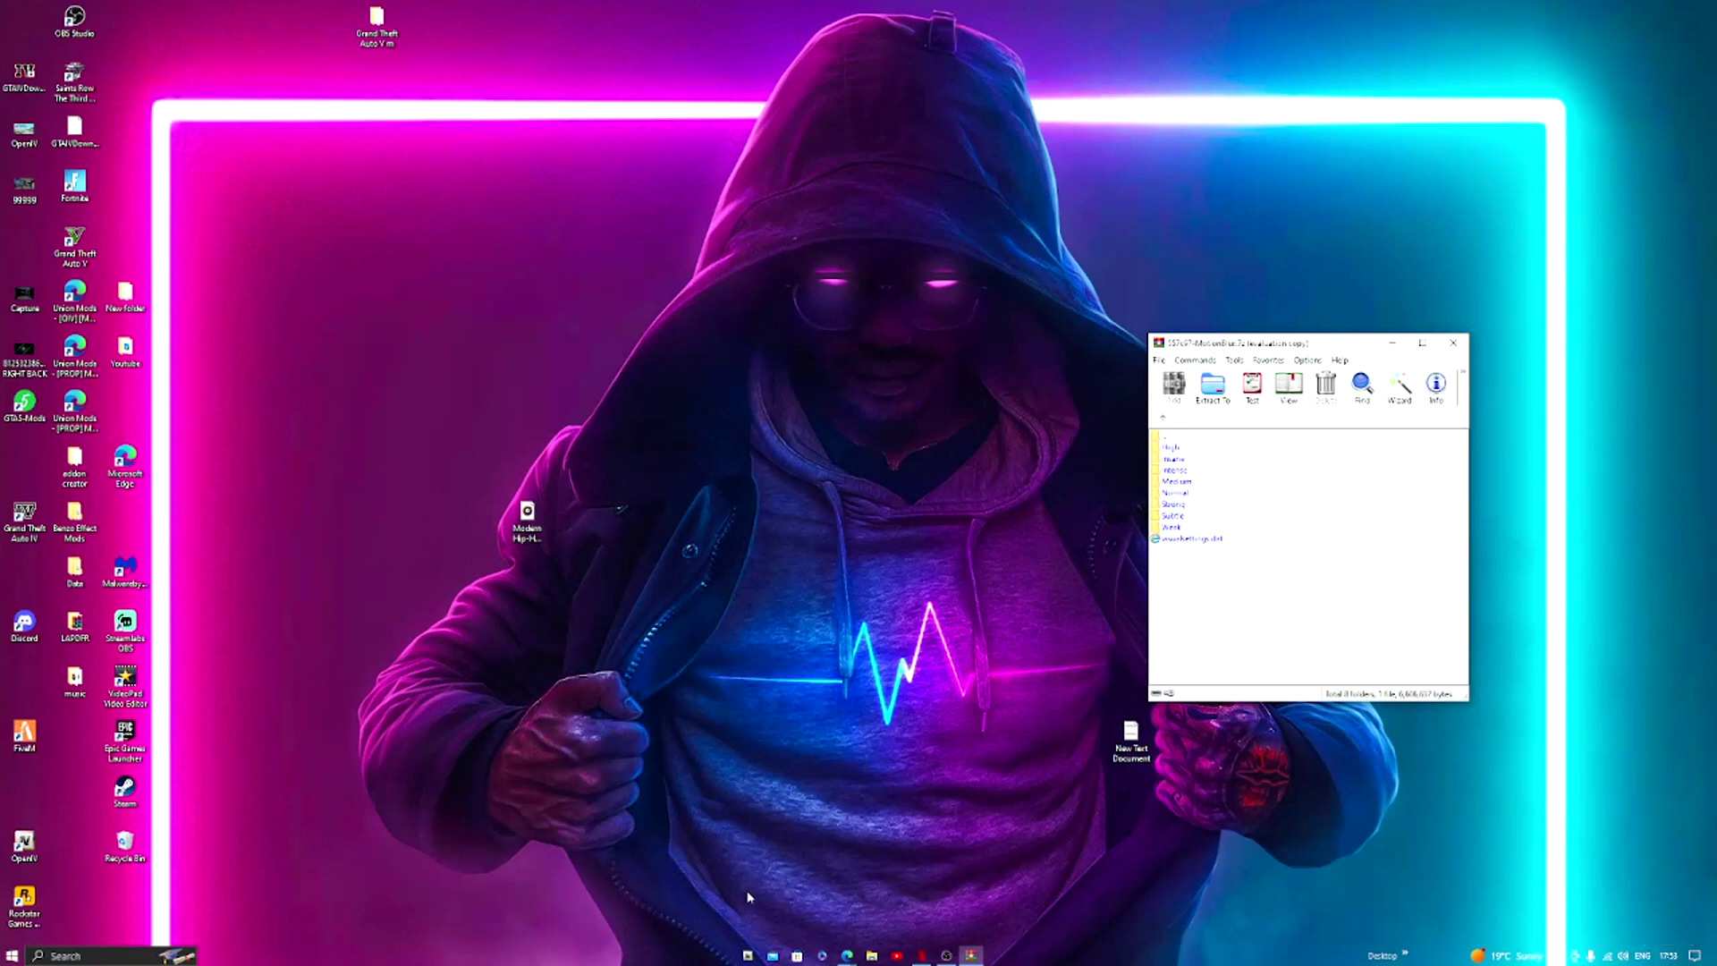
Relaunch OpenIV for GTA V Windows, enable edit mode, and enlarge the window
click(745, 957)
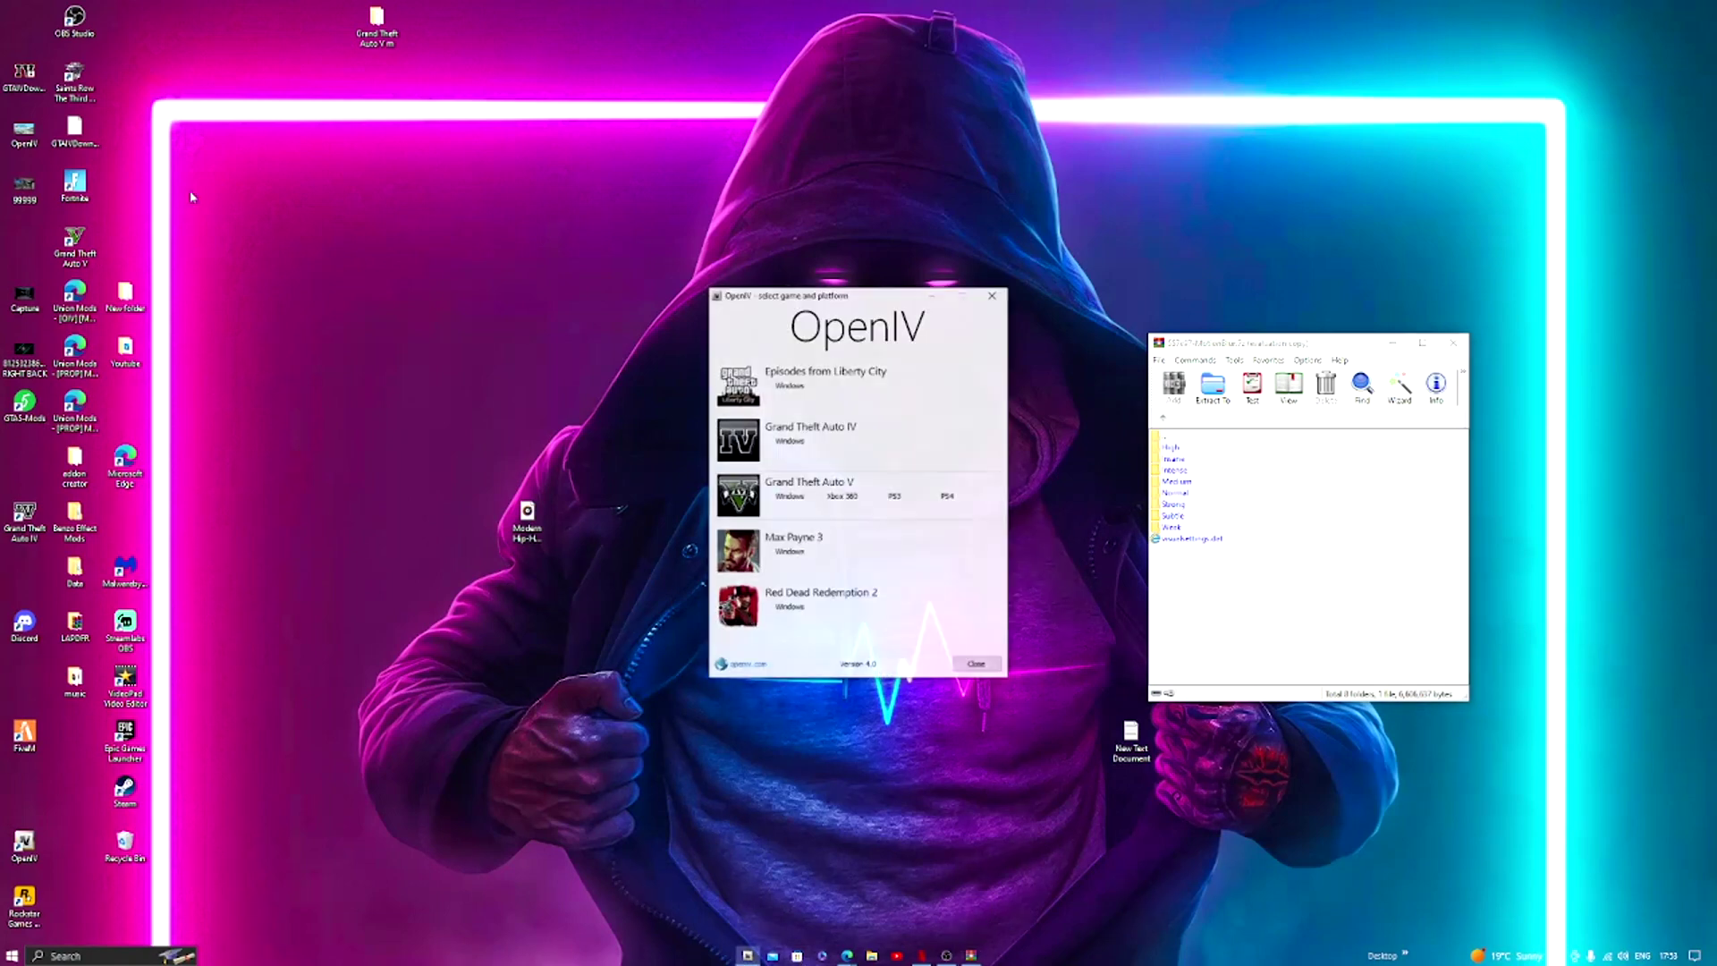
click(789, 496)
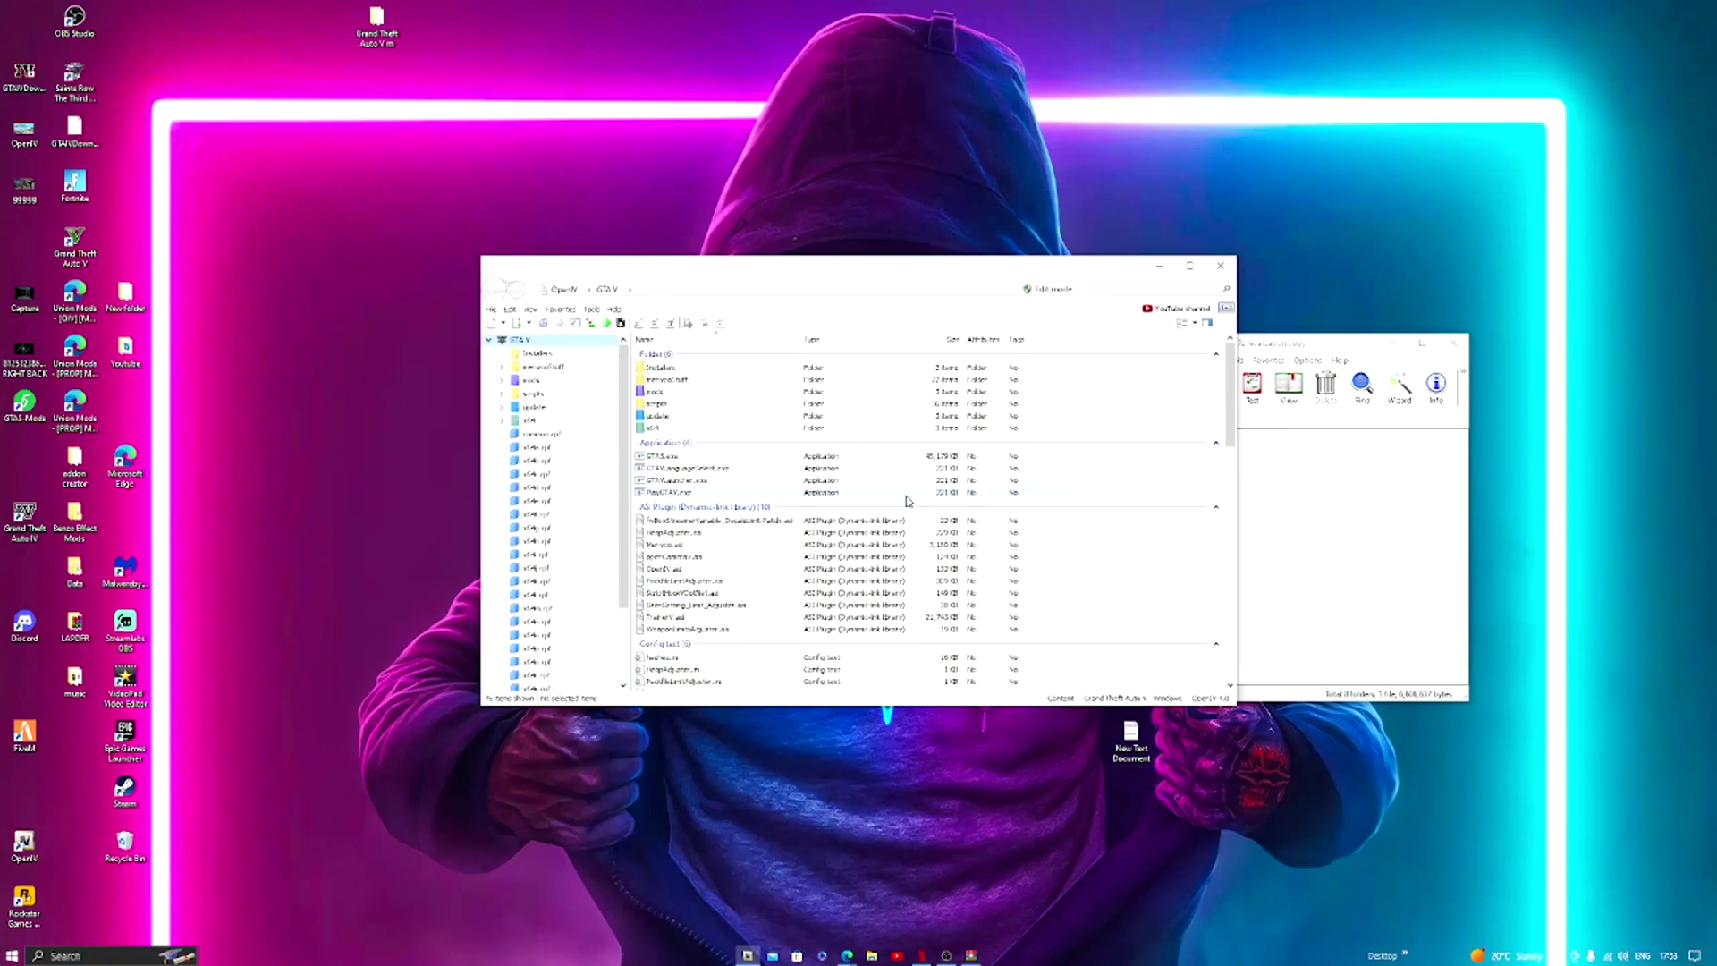
click(1053, 289)
click(904, 523)
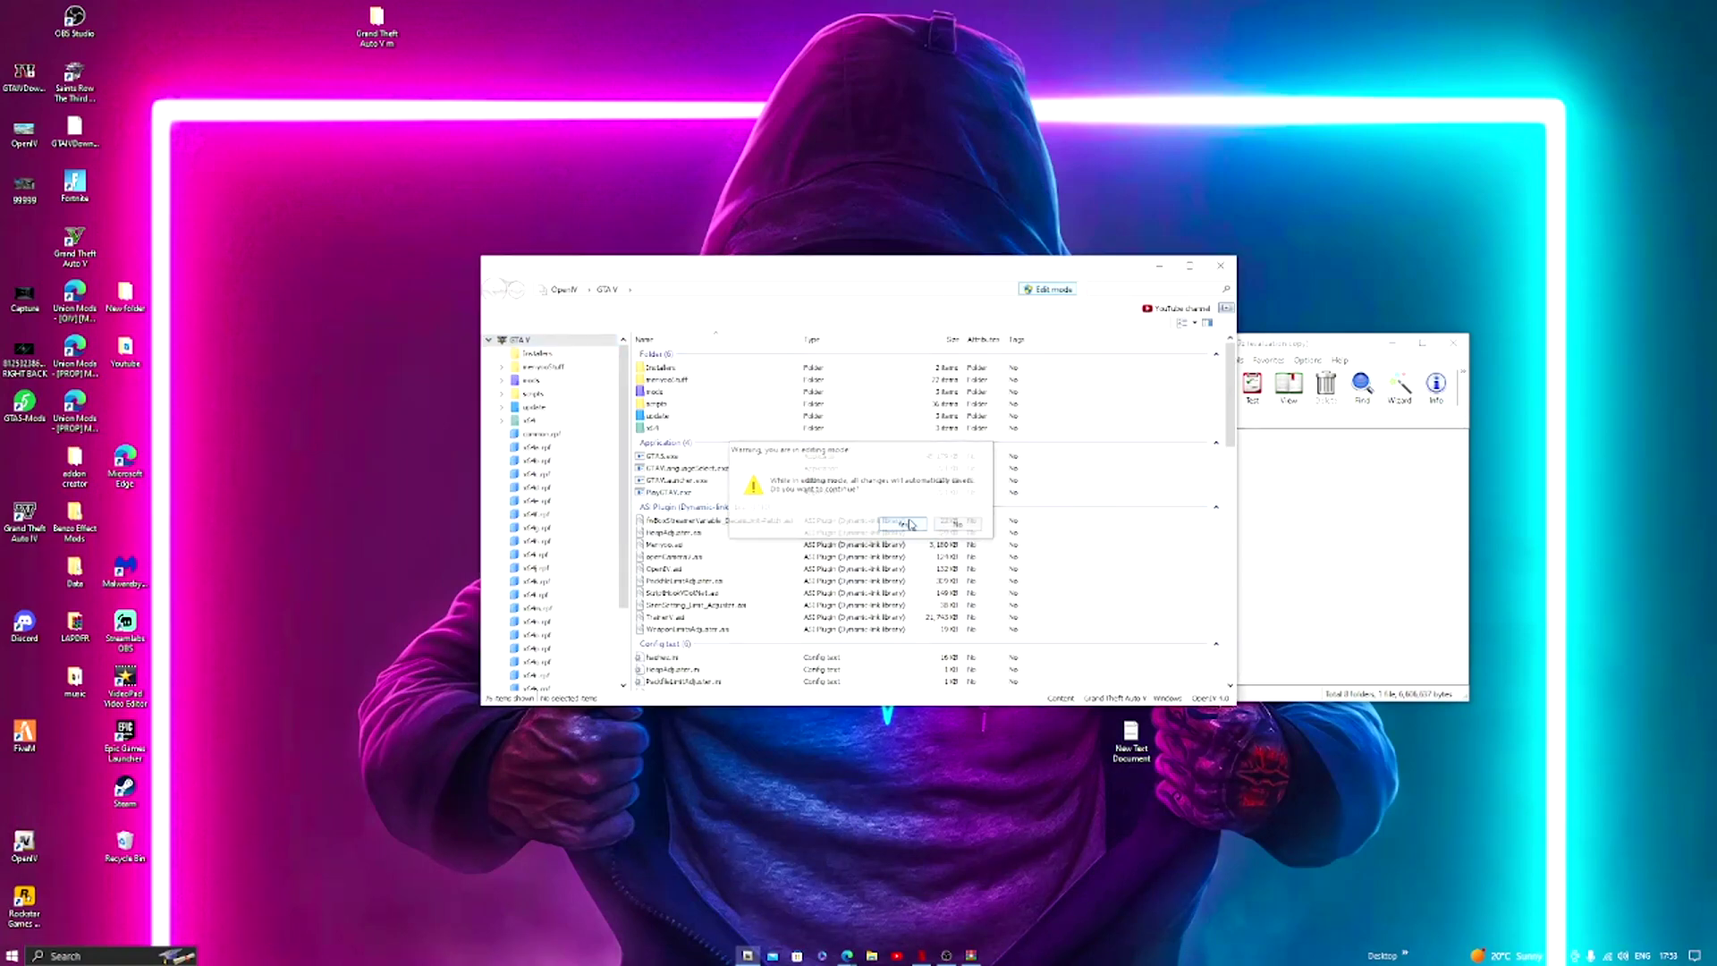
drag(838, 272, 347, 18)
drag(445, 450, 438, 945)
drag(748, 498, 1138, 420)
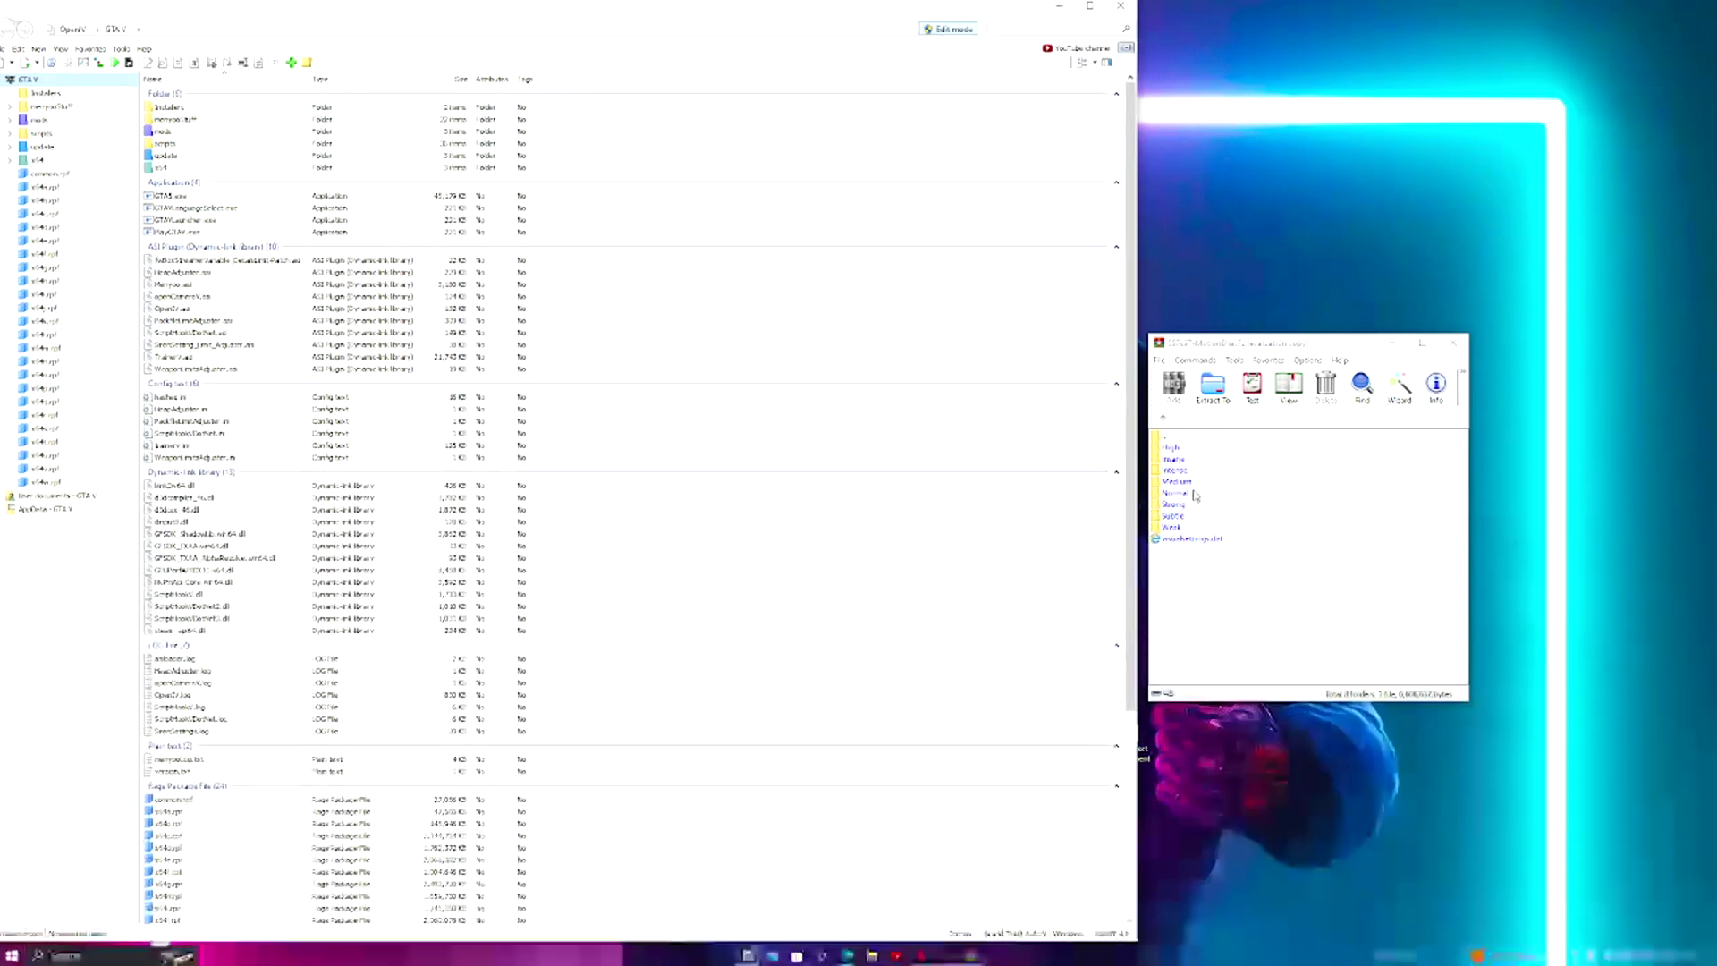
Browse OpenIV to mods\update\update.rpf\common\data, skipping the x64 folder
double_click(179, 130)
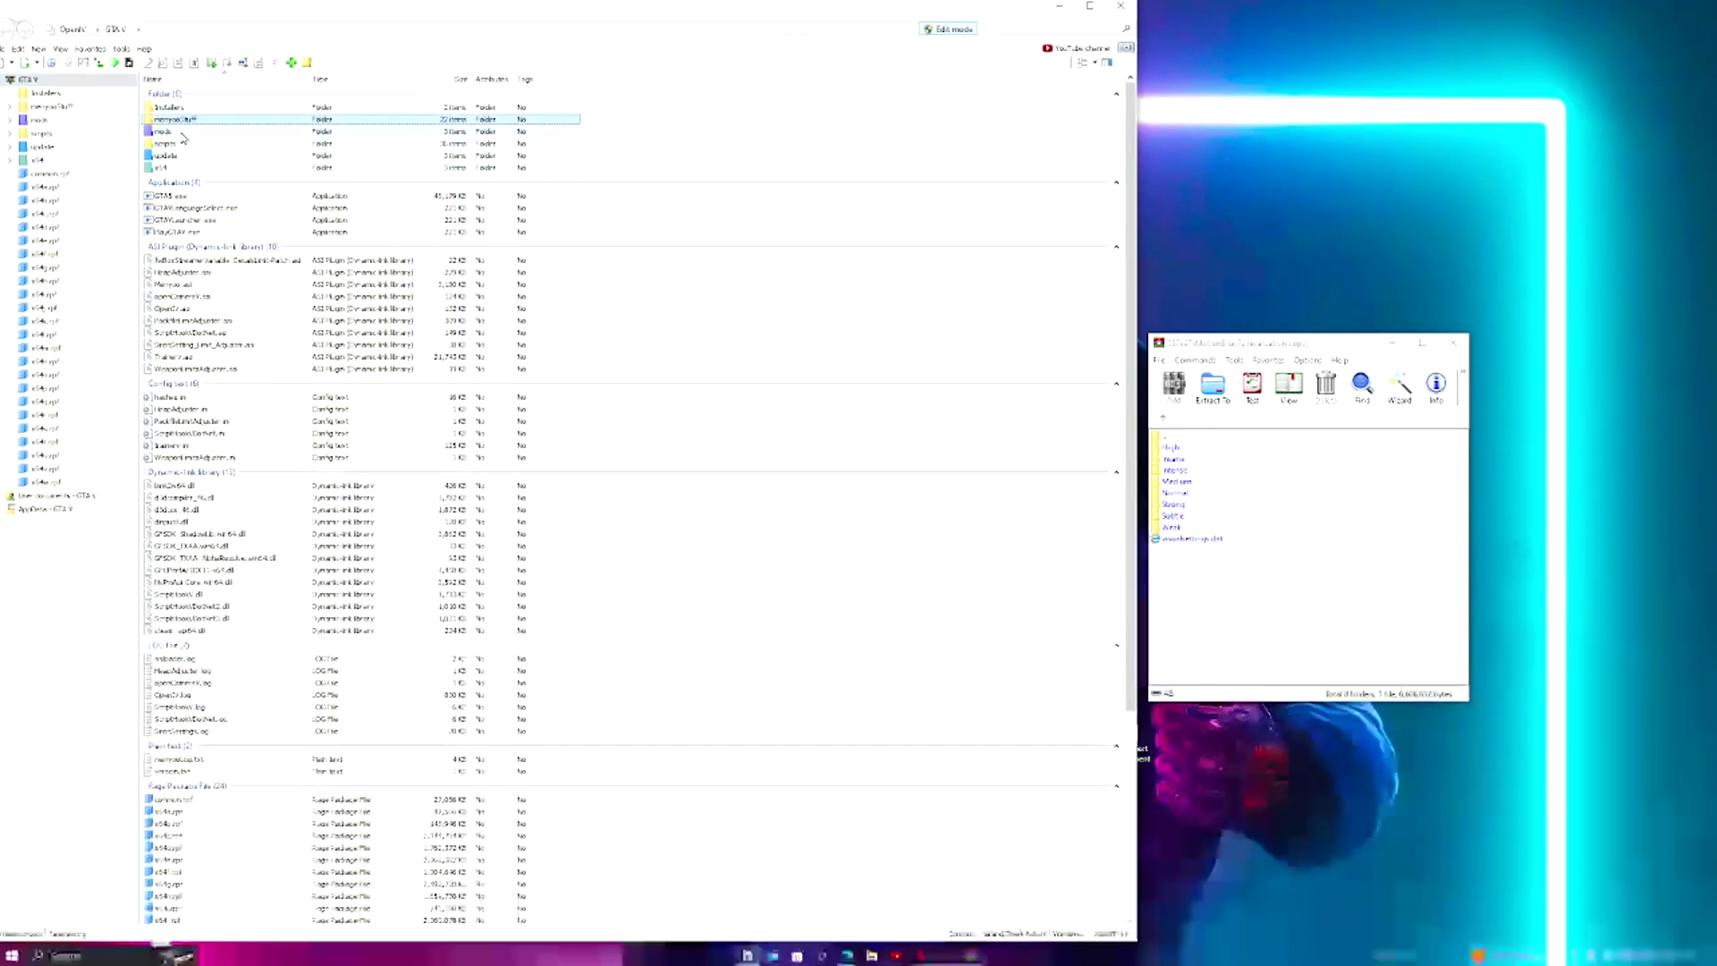
double_click(190, 107)
double_click(189, 107)
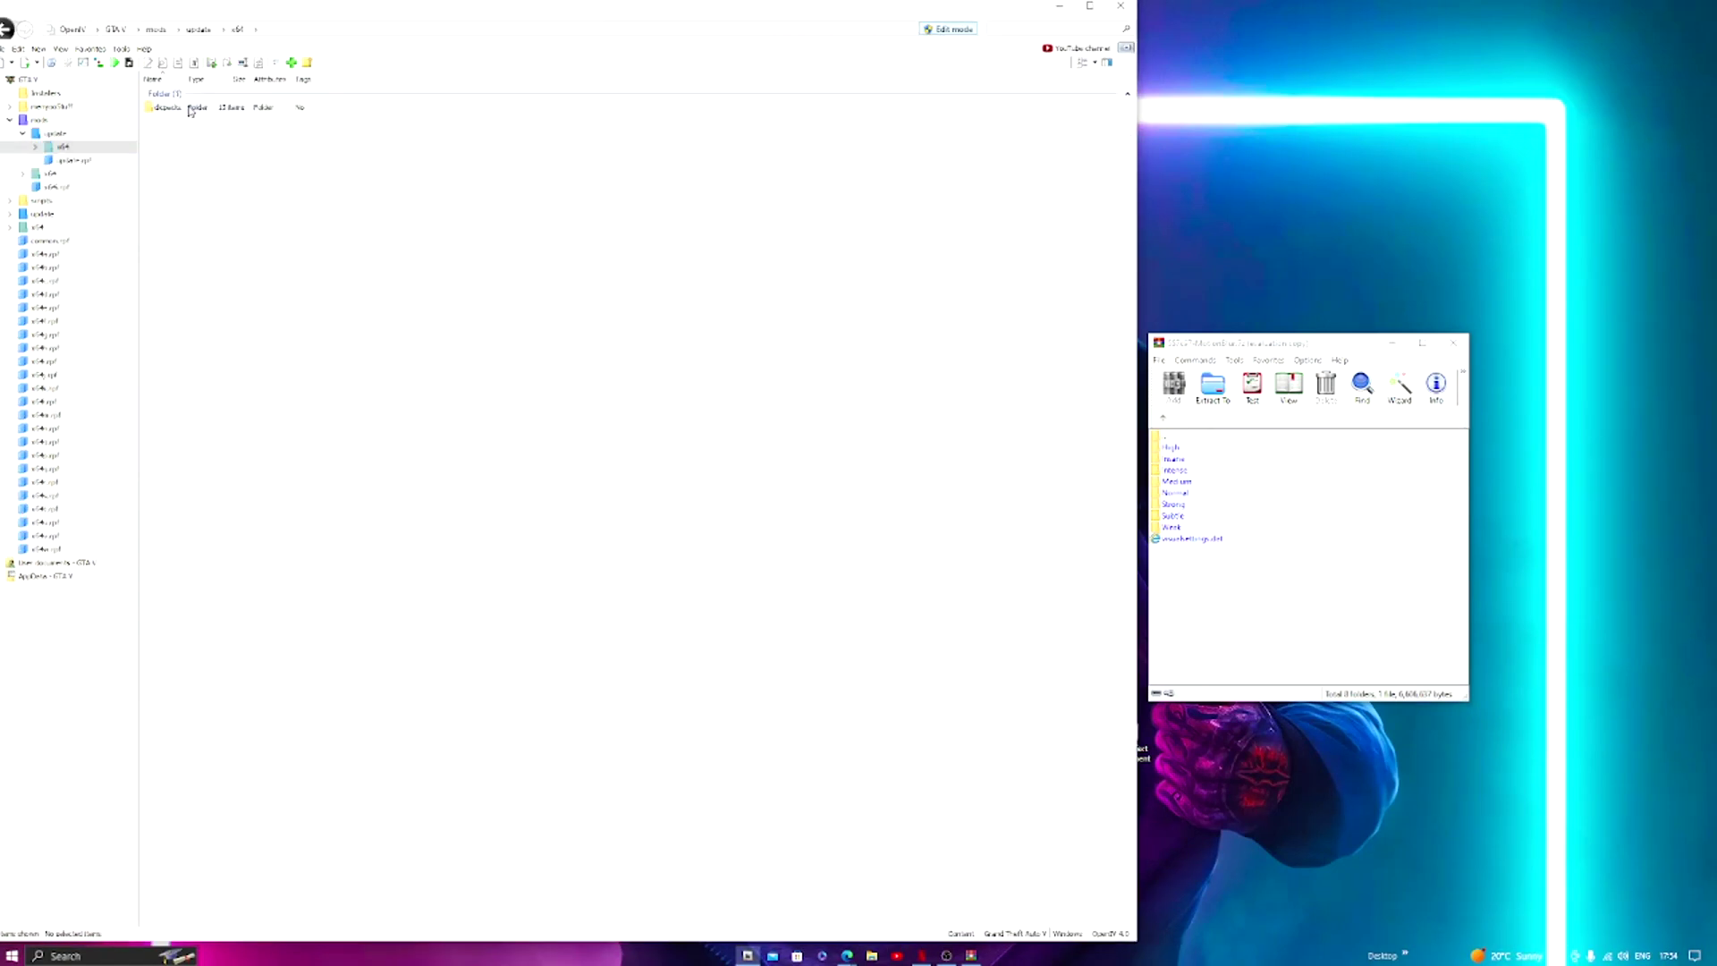
click(7, 29)
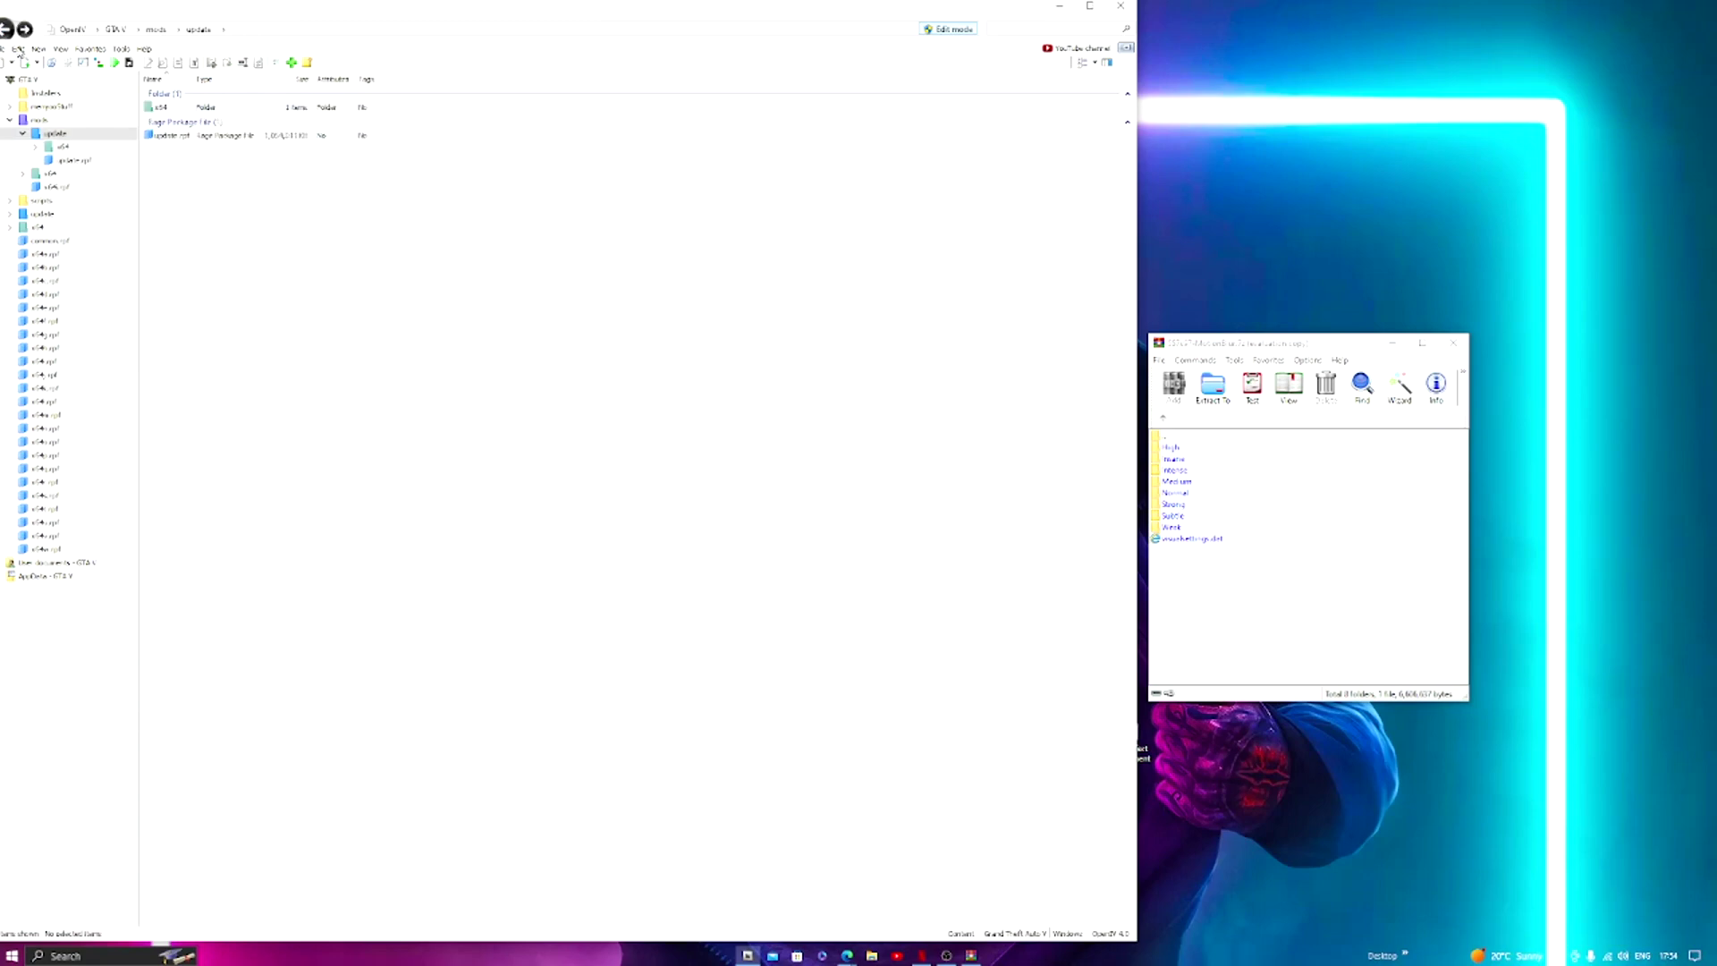
double_click(204, 135)
double_click(208, 108)
double_click(208, 108)
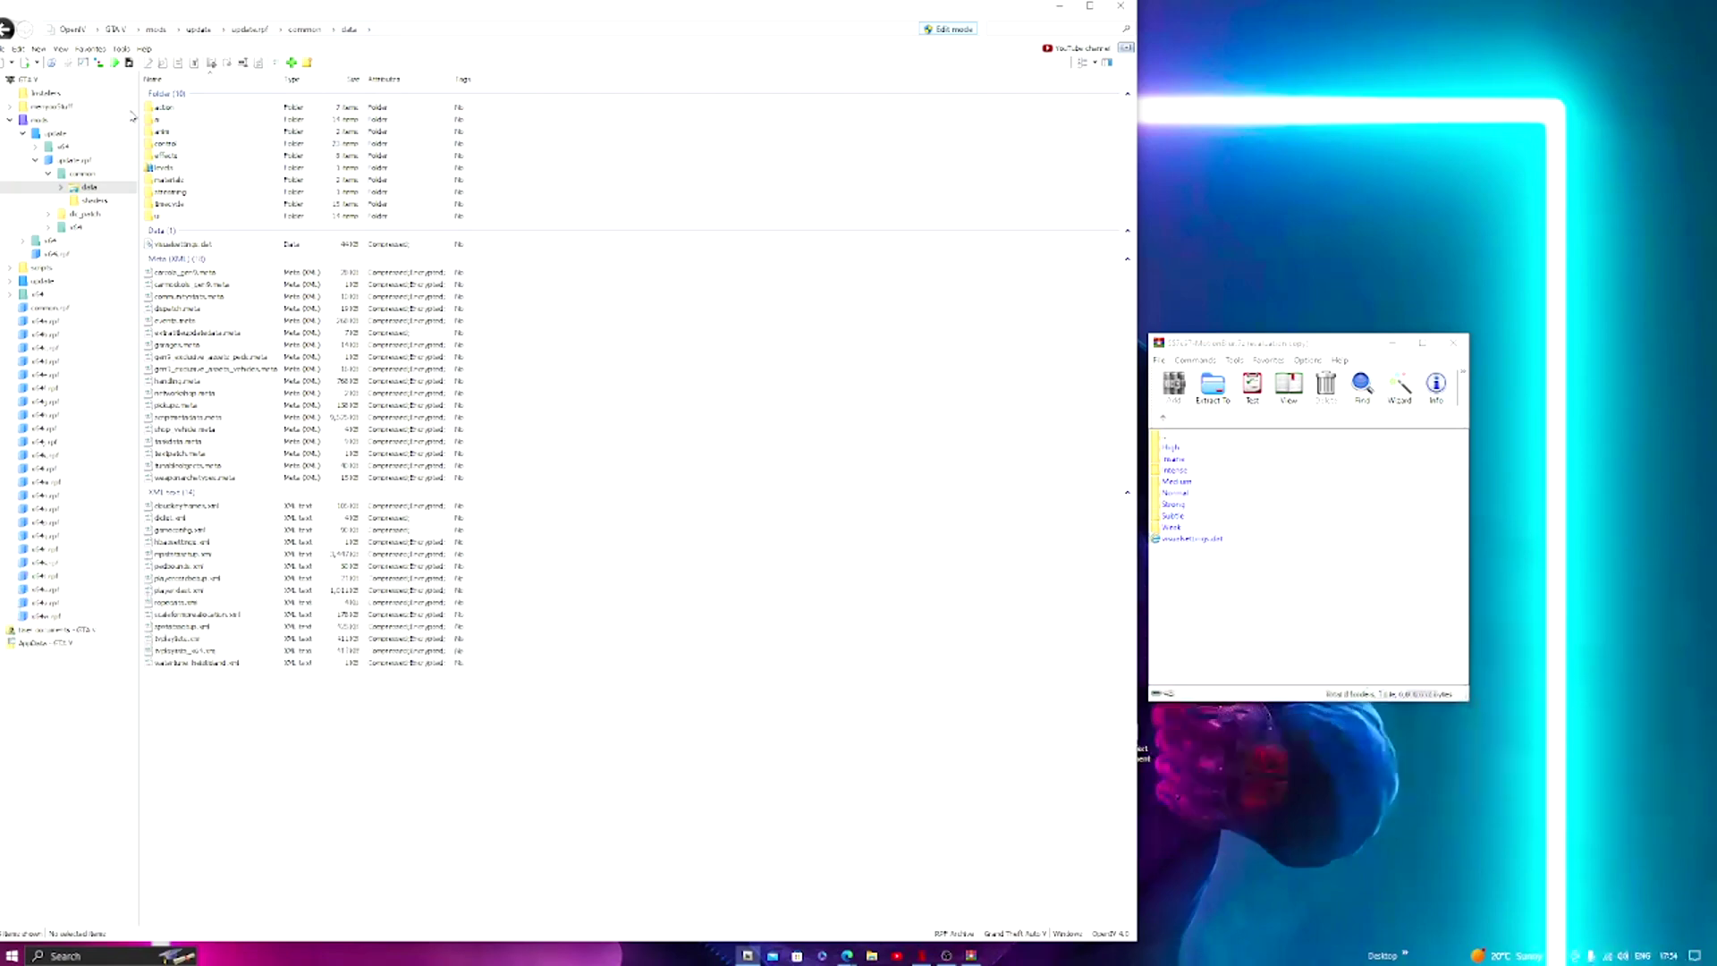
click(1171, 448)
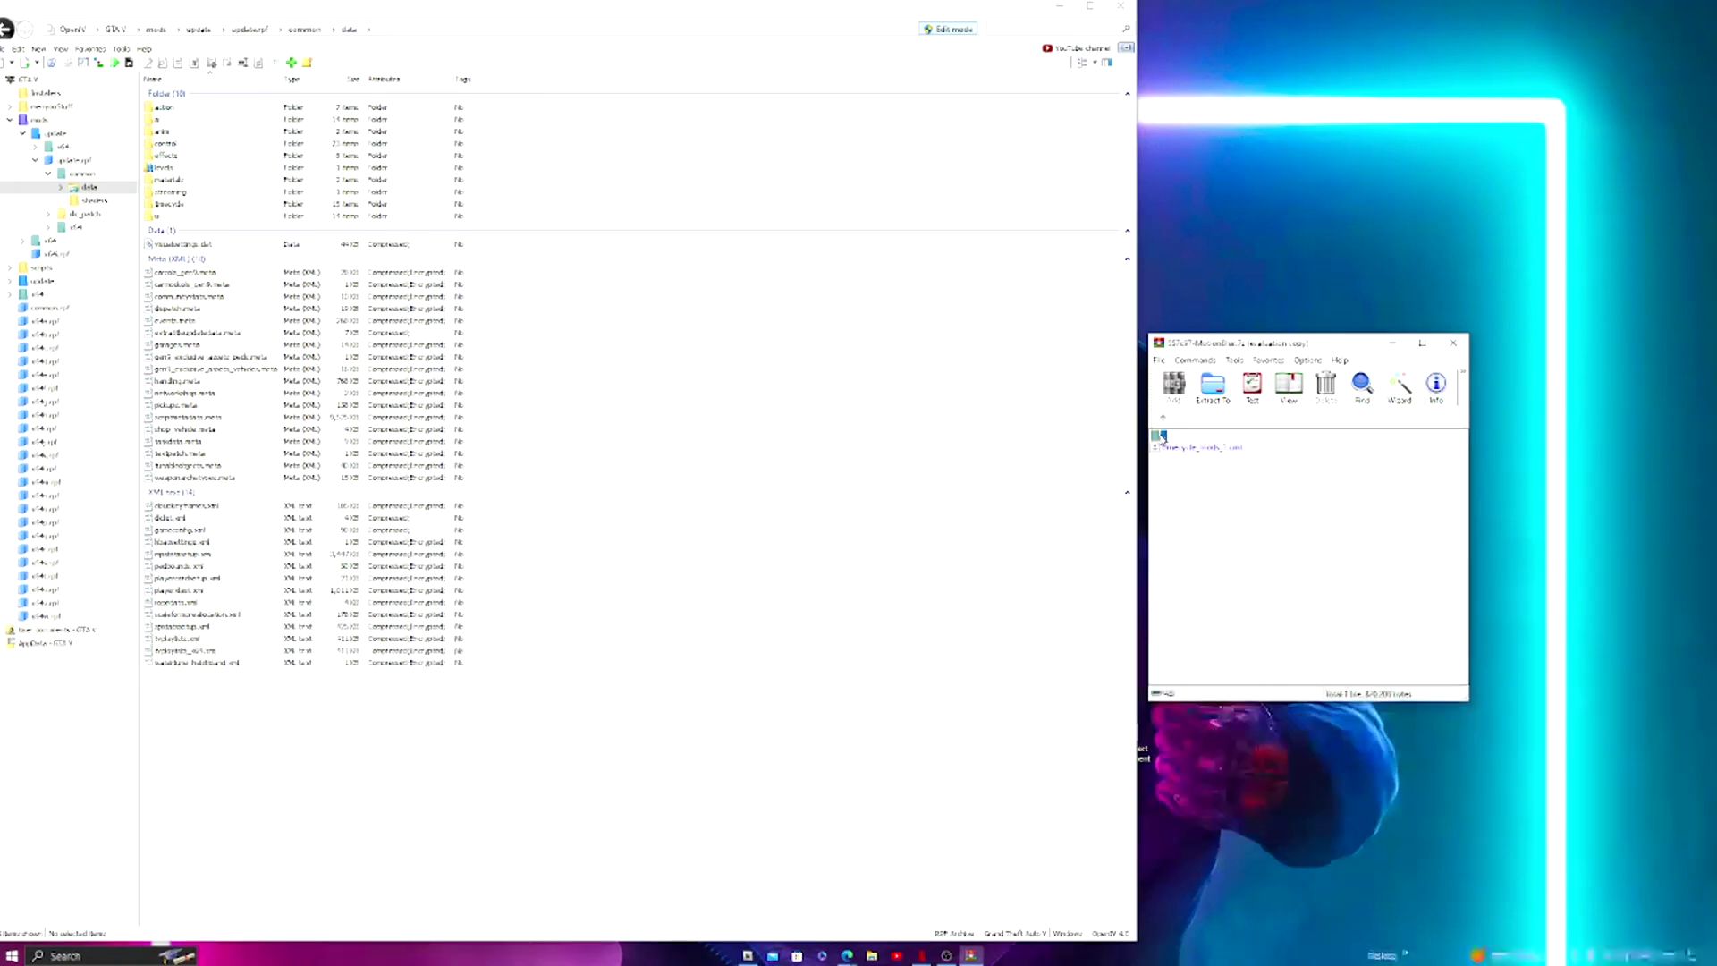
click(1225, 606)
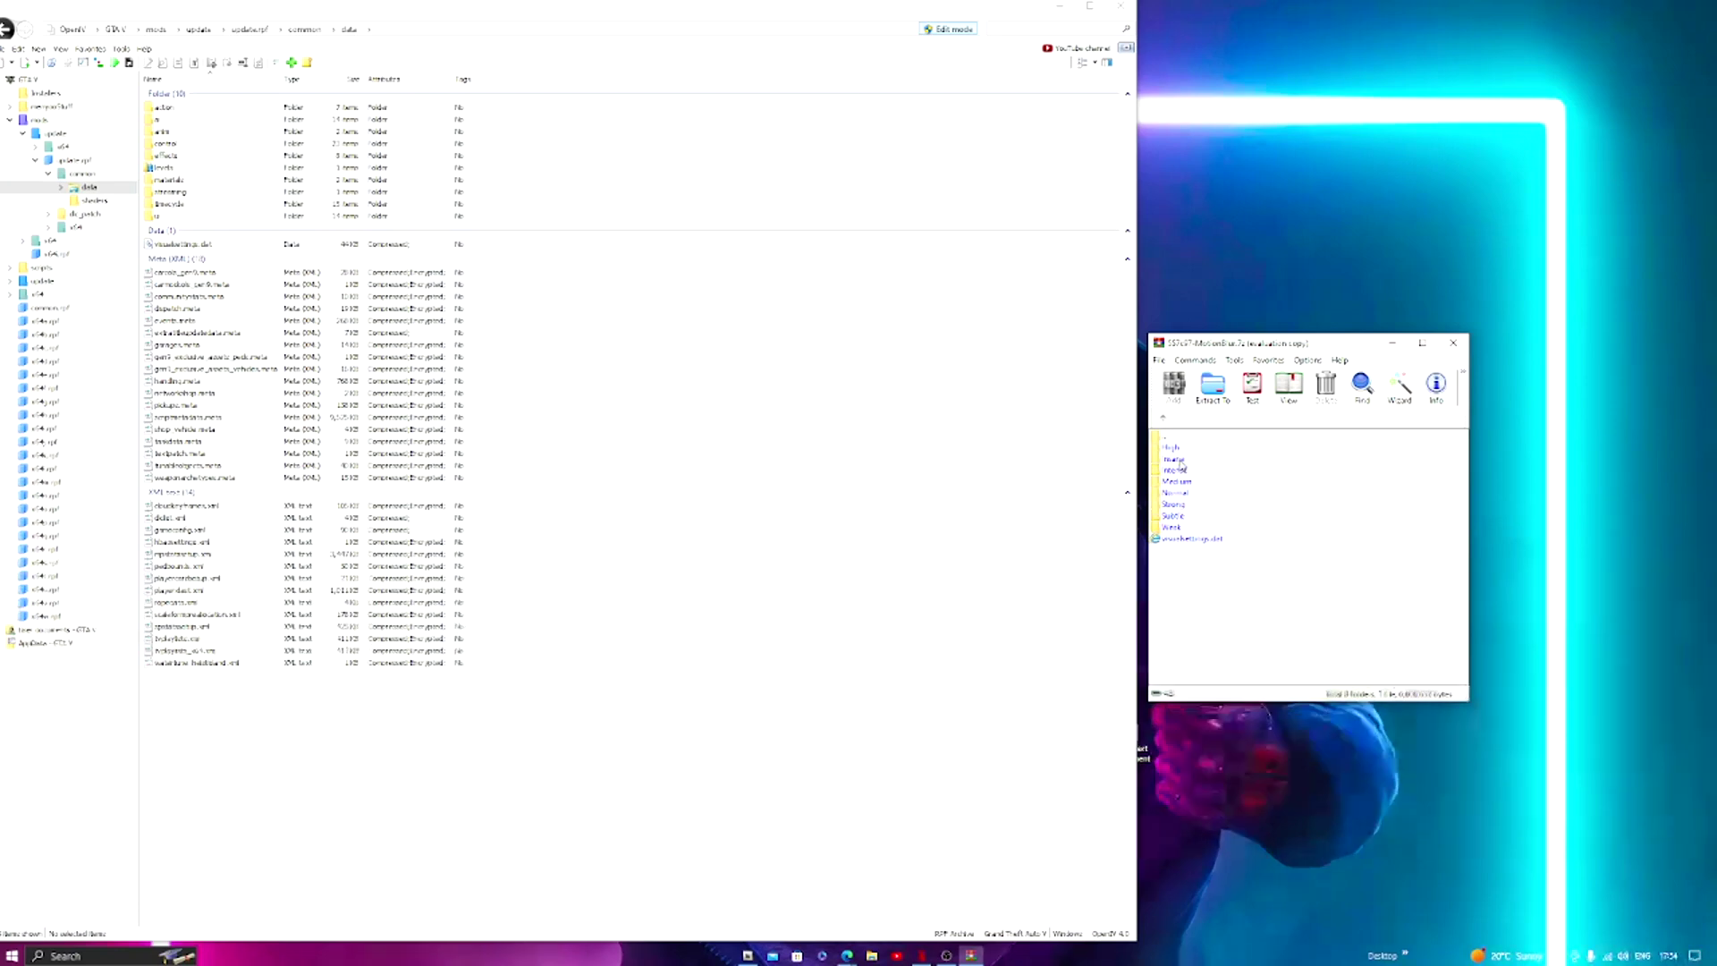
mouse_move(847, 955)
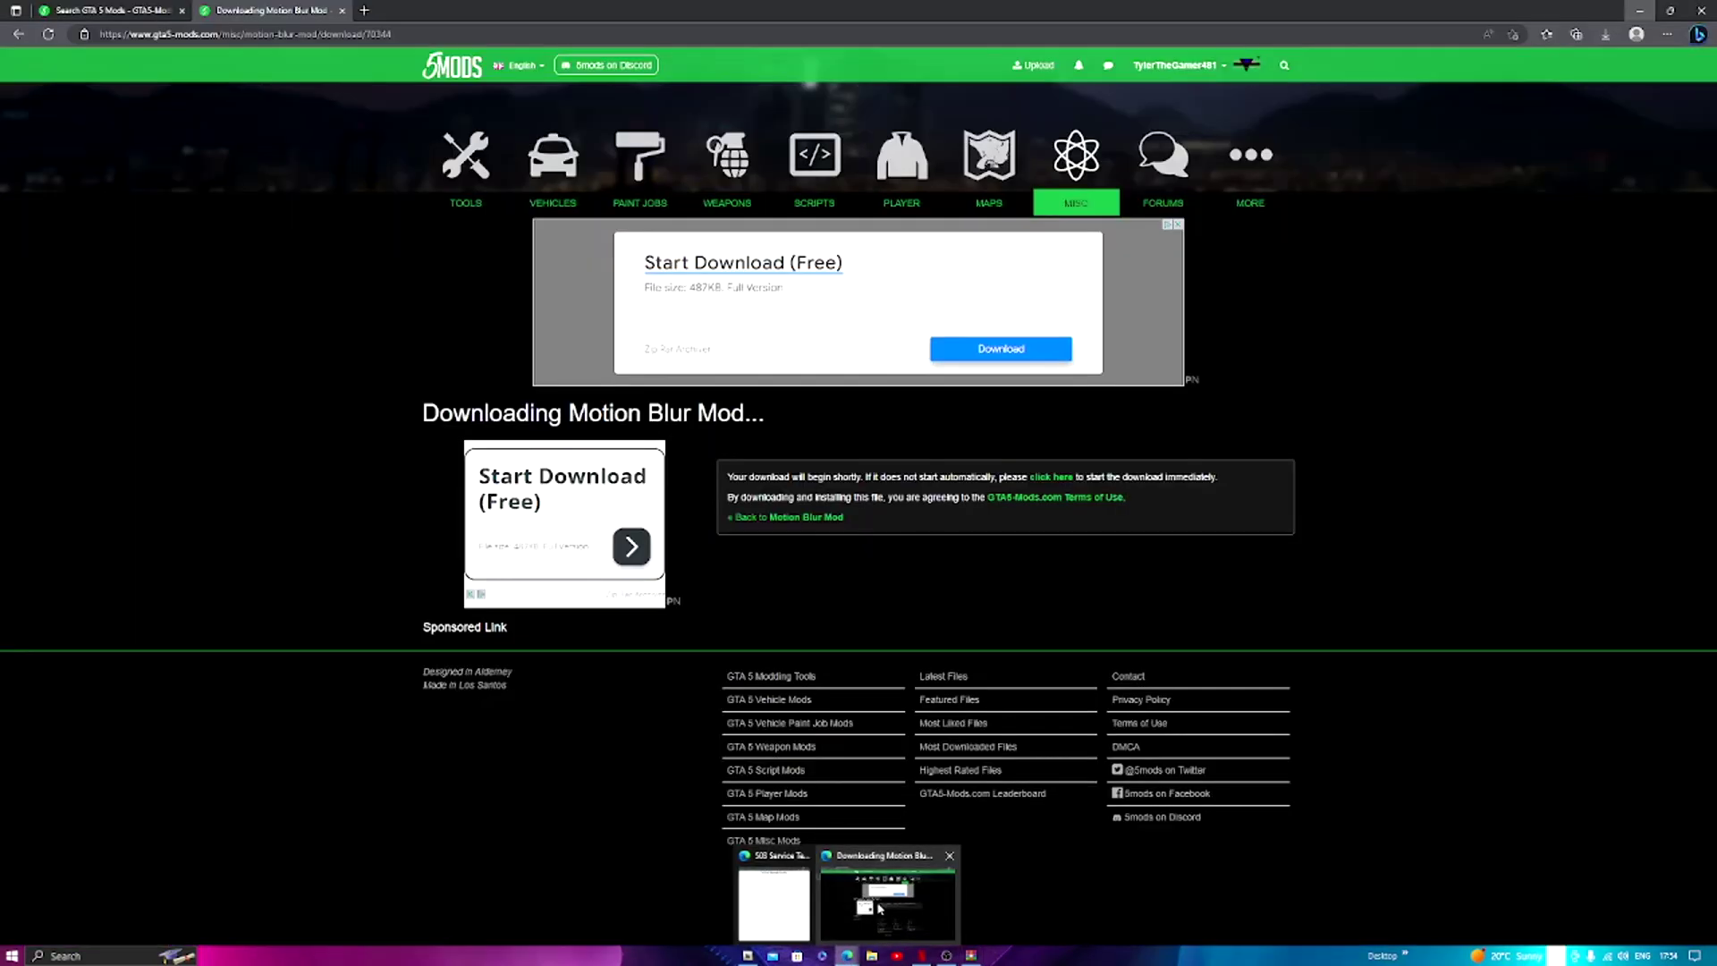
click(888, 908)
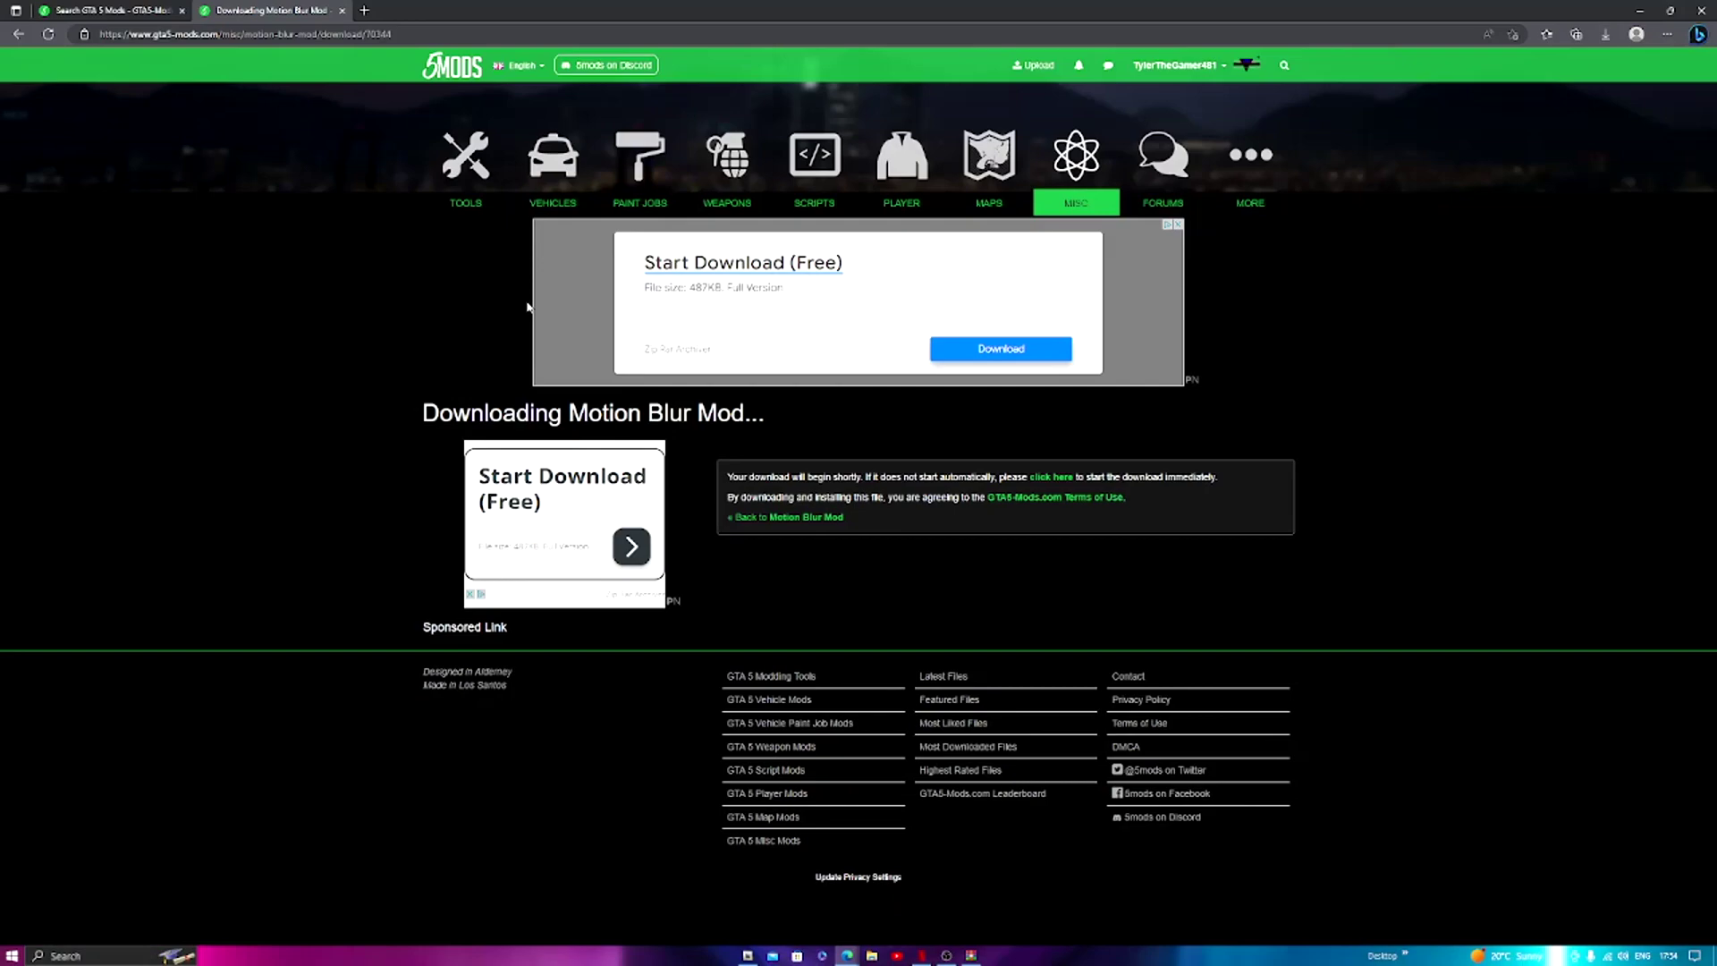
click(18, 34)
click(864, 820)
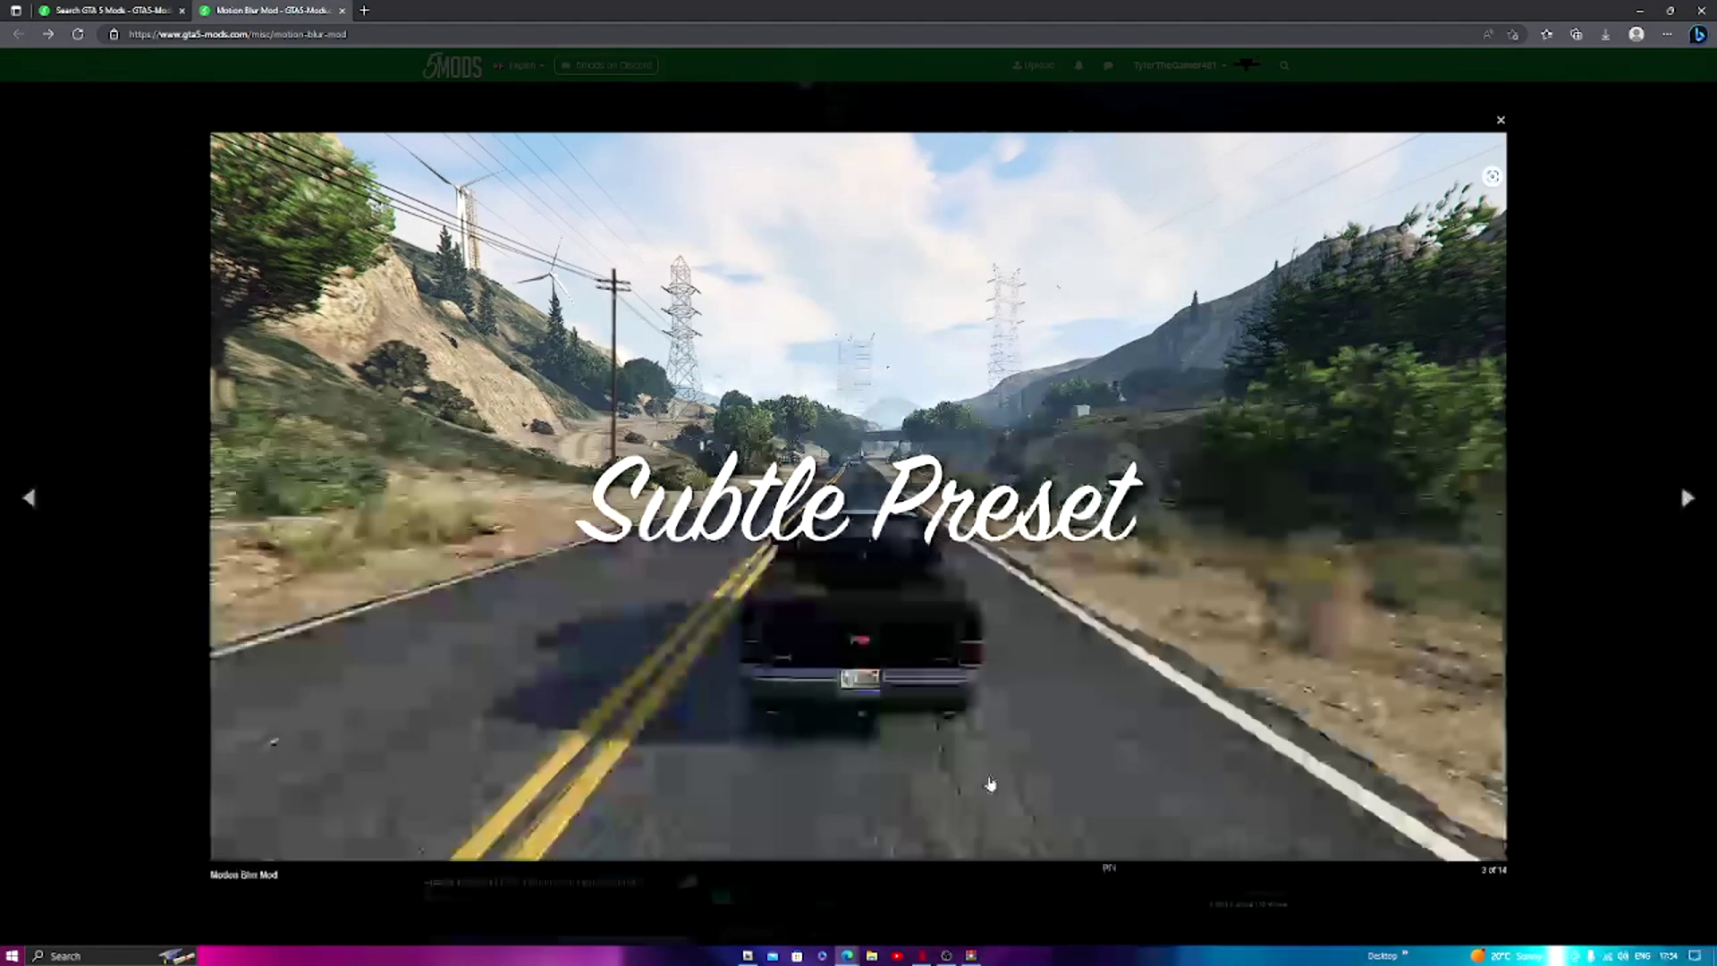
click(1689, 498)
click(1689, 498)
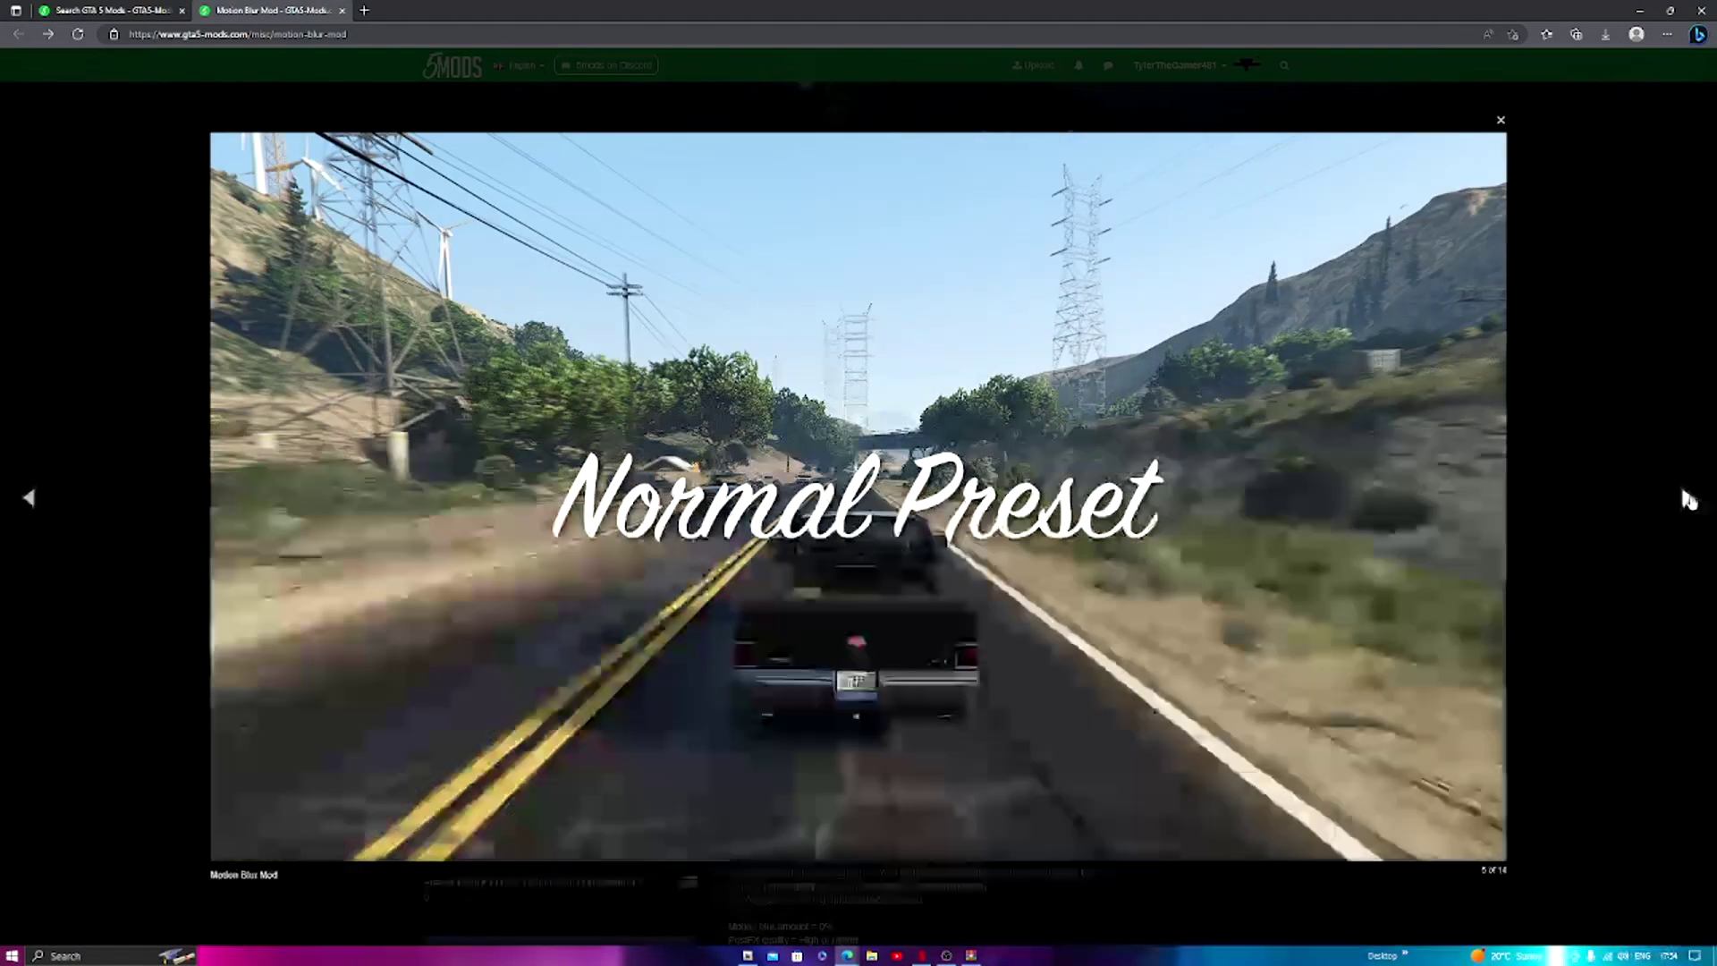
click(1689, 499)
click(1689, 498)
click(1688, 498)
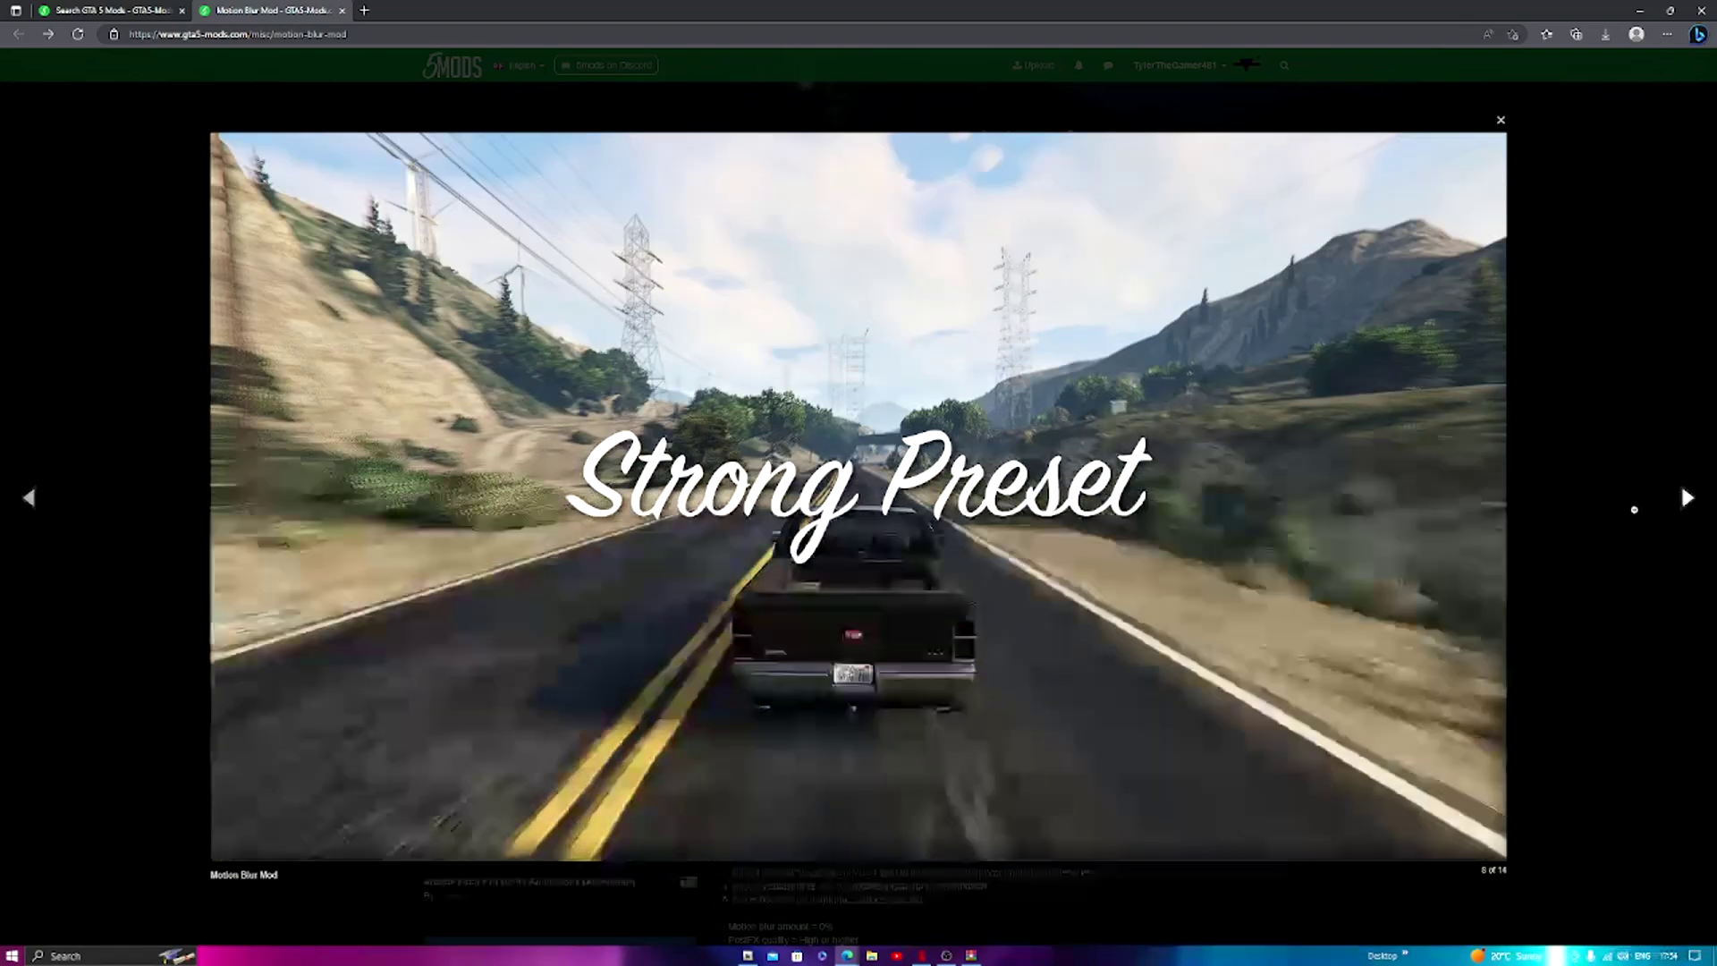
click(25, 498)
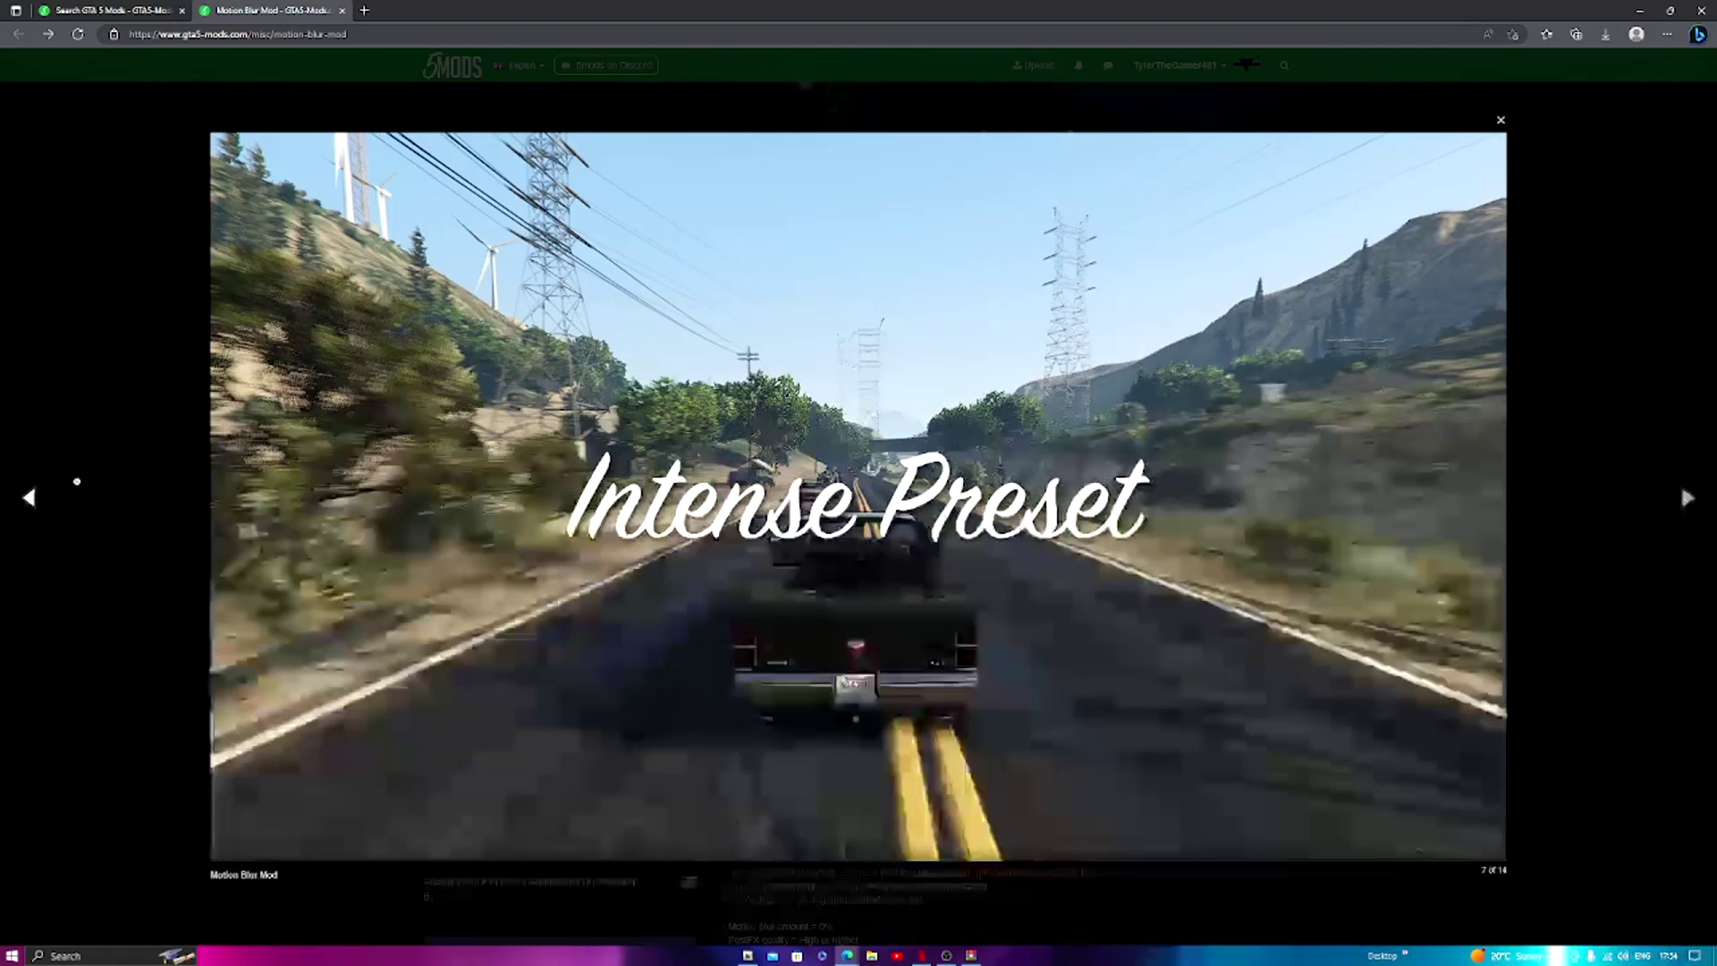
click(1660, 498)
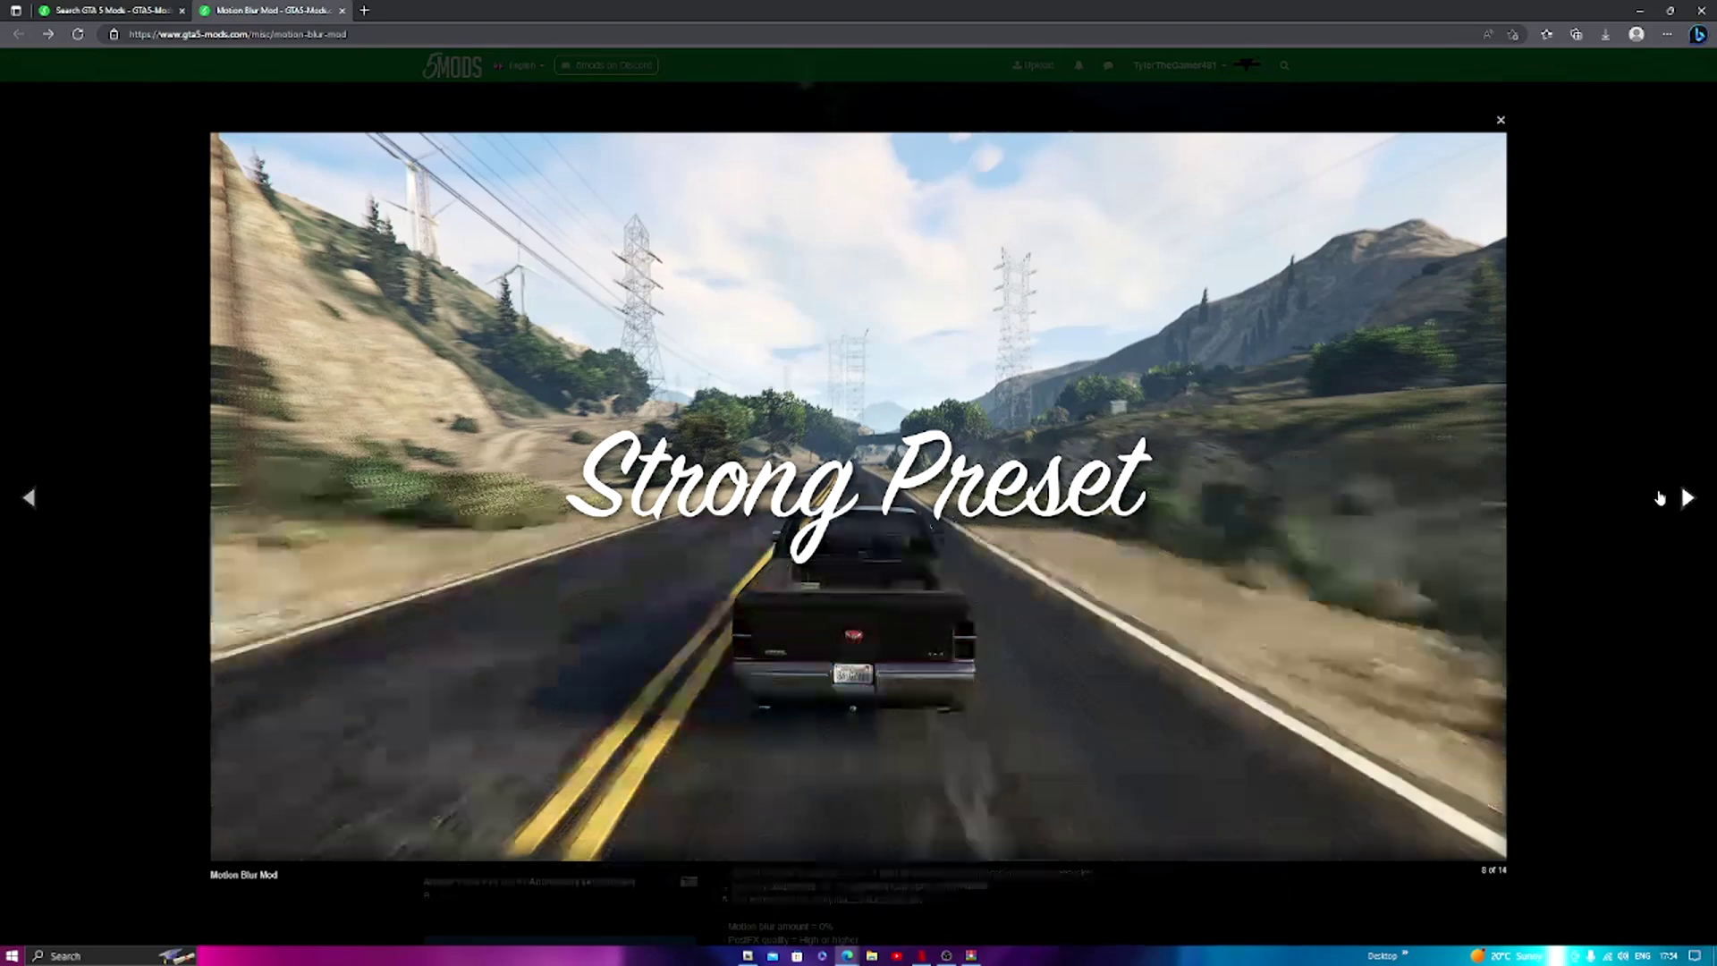
click(1660, 498)
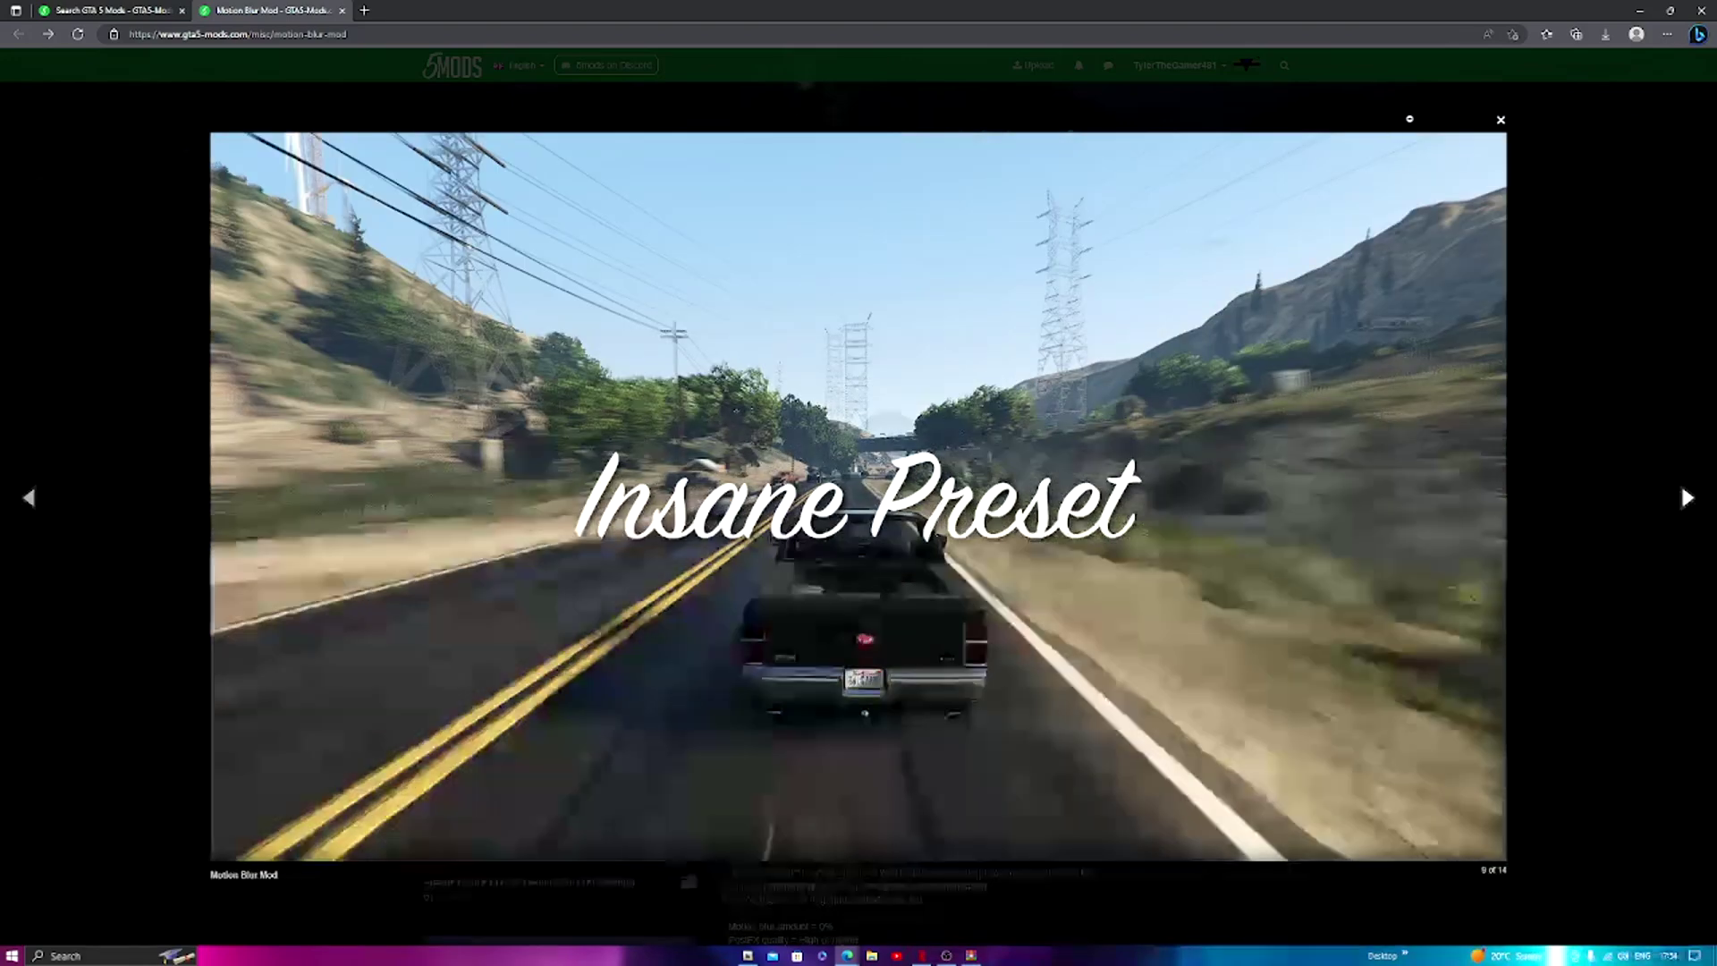
click(1501, 120)
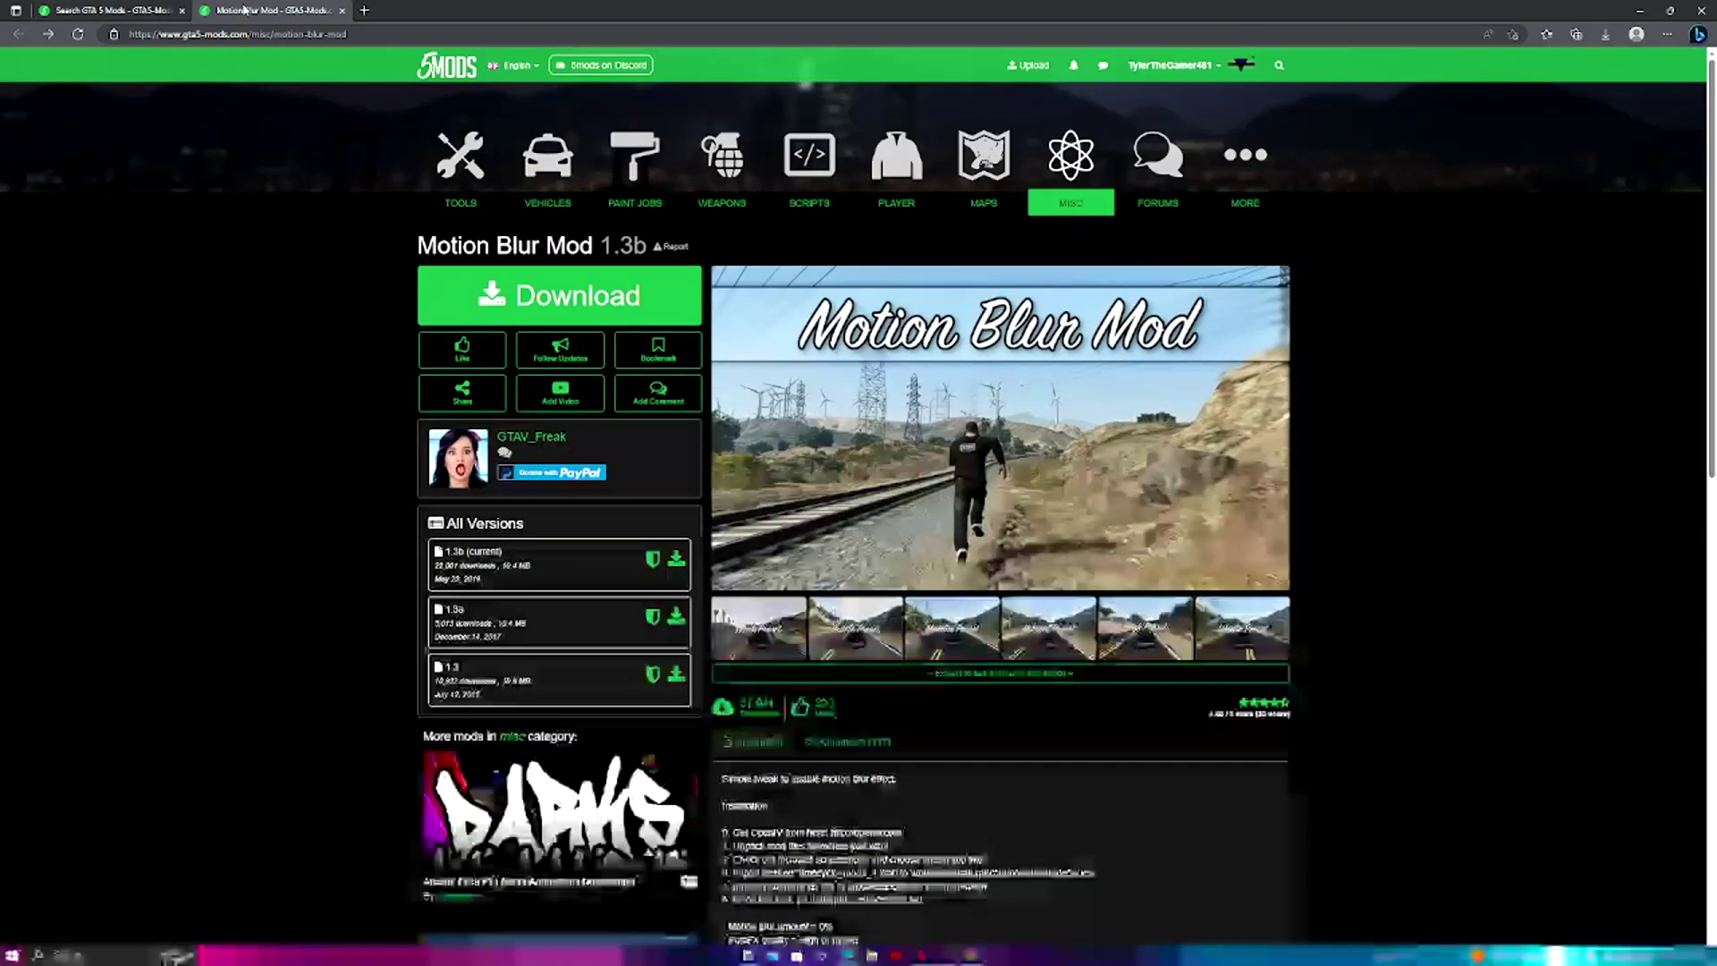
Minimize the browser and enter WinRAR's Insane preset folder
click(1641, 12)
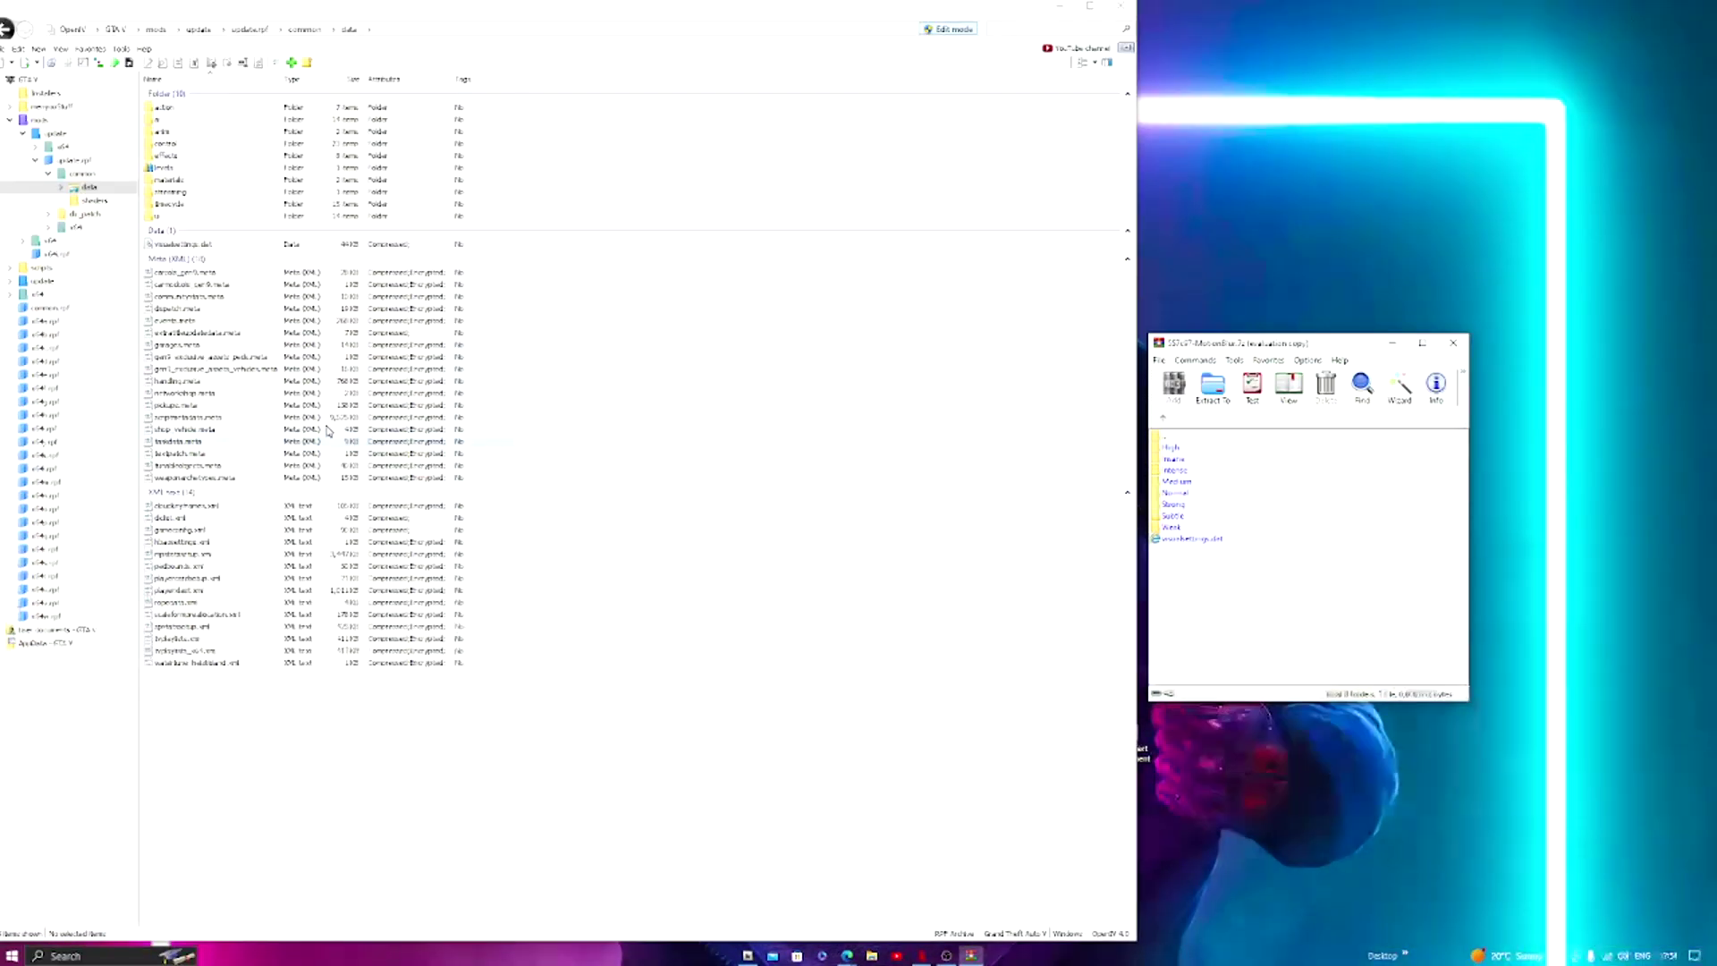
double_click(1178, 464)
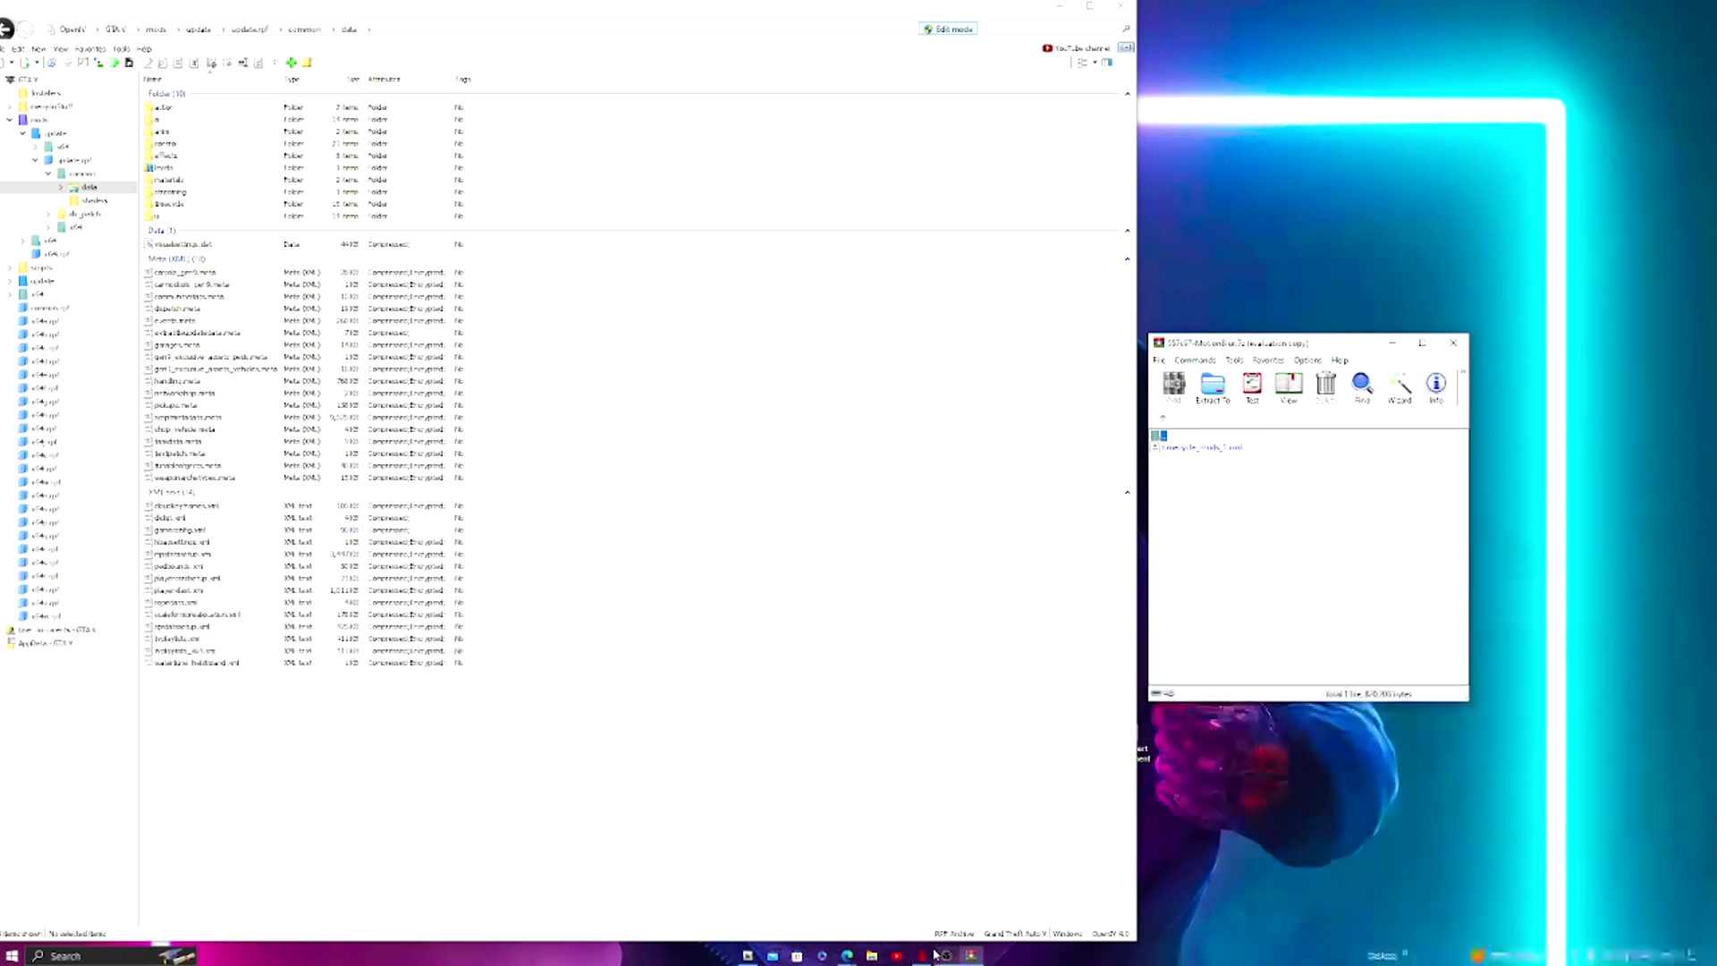
click(857, 958)
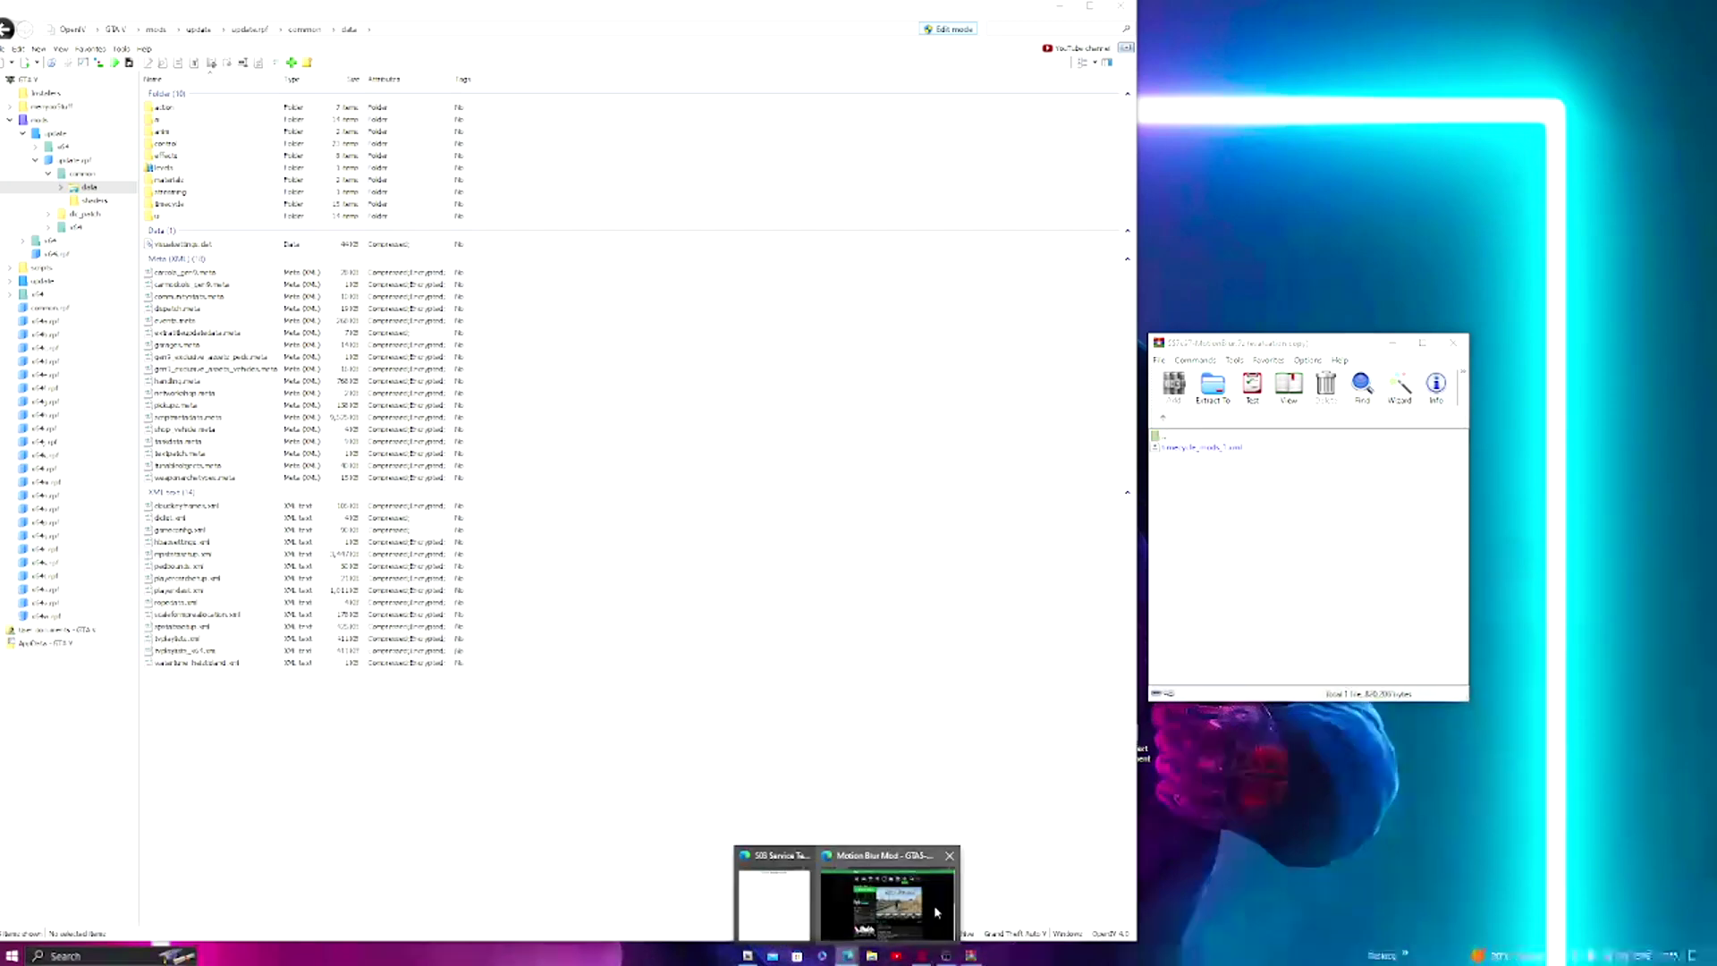
click(889, 904)
scroll(904, 501, down, 5)
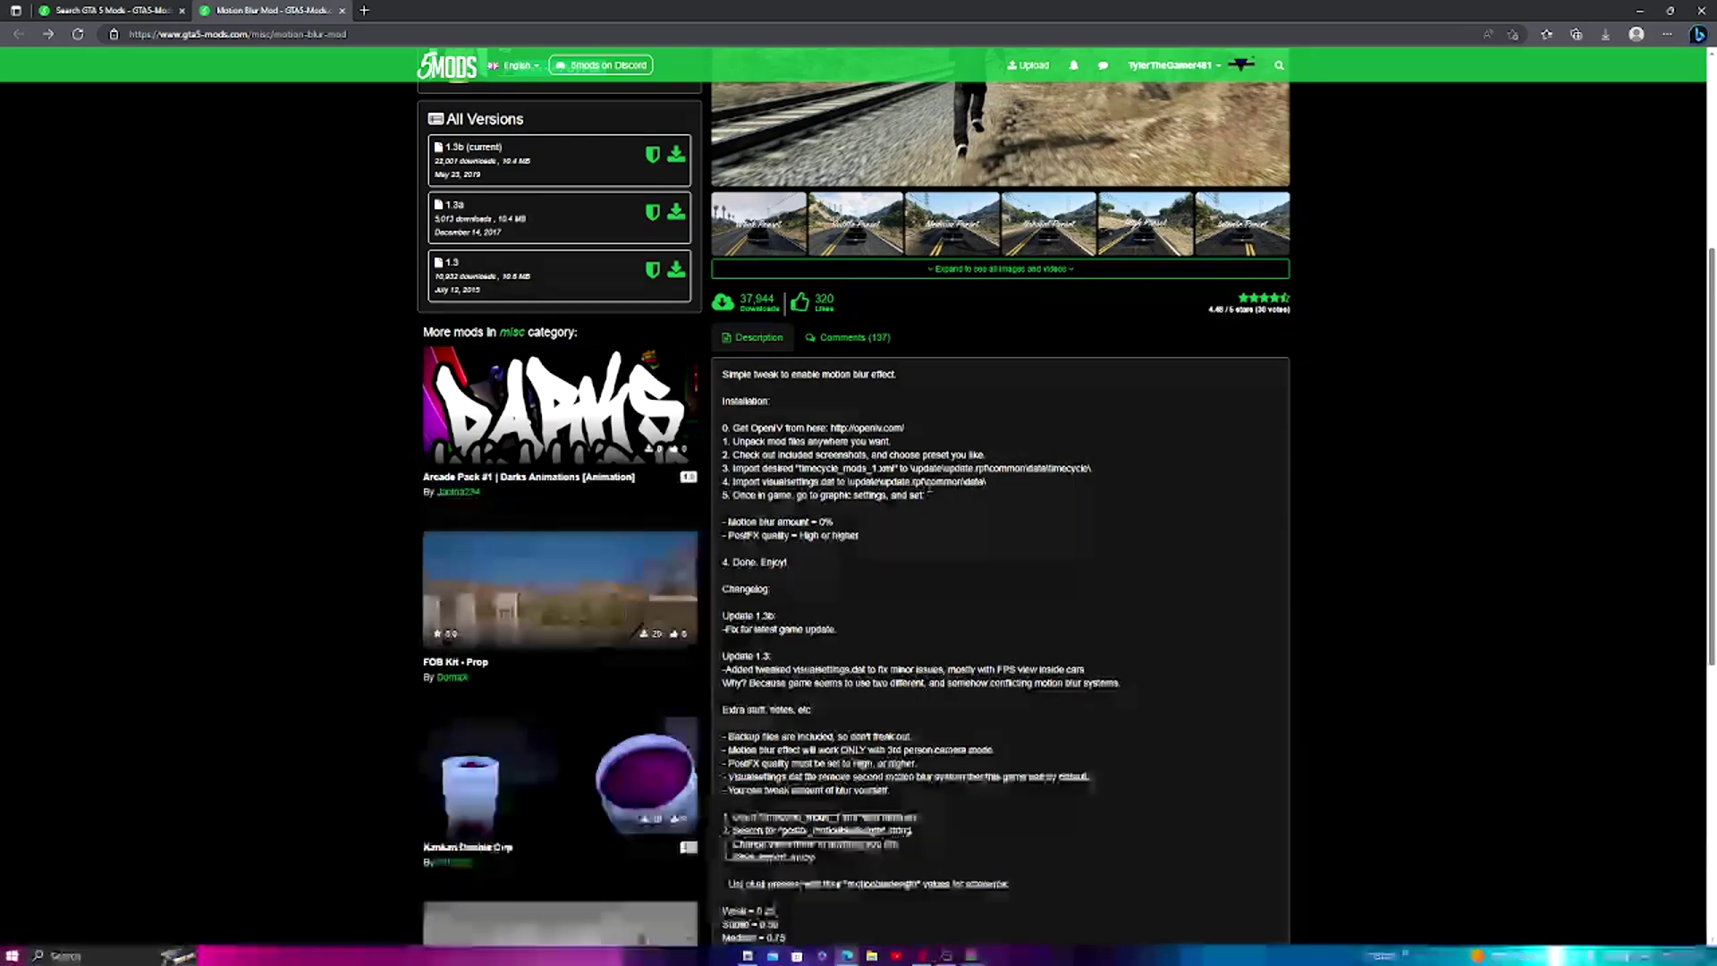
click(1640, 10)
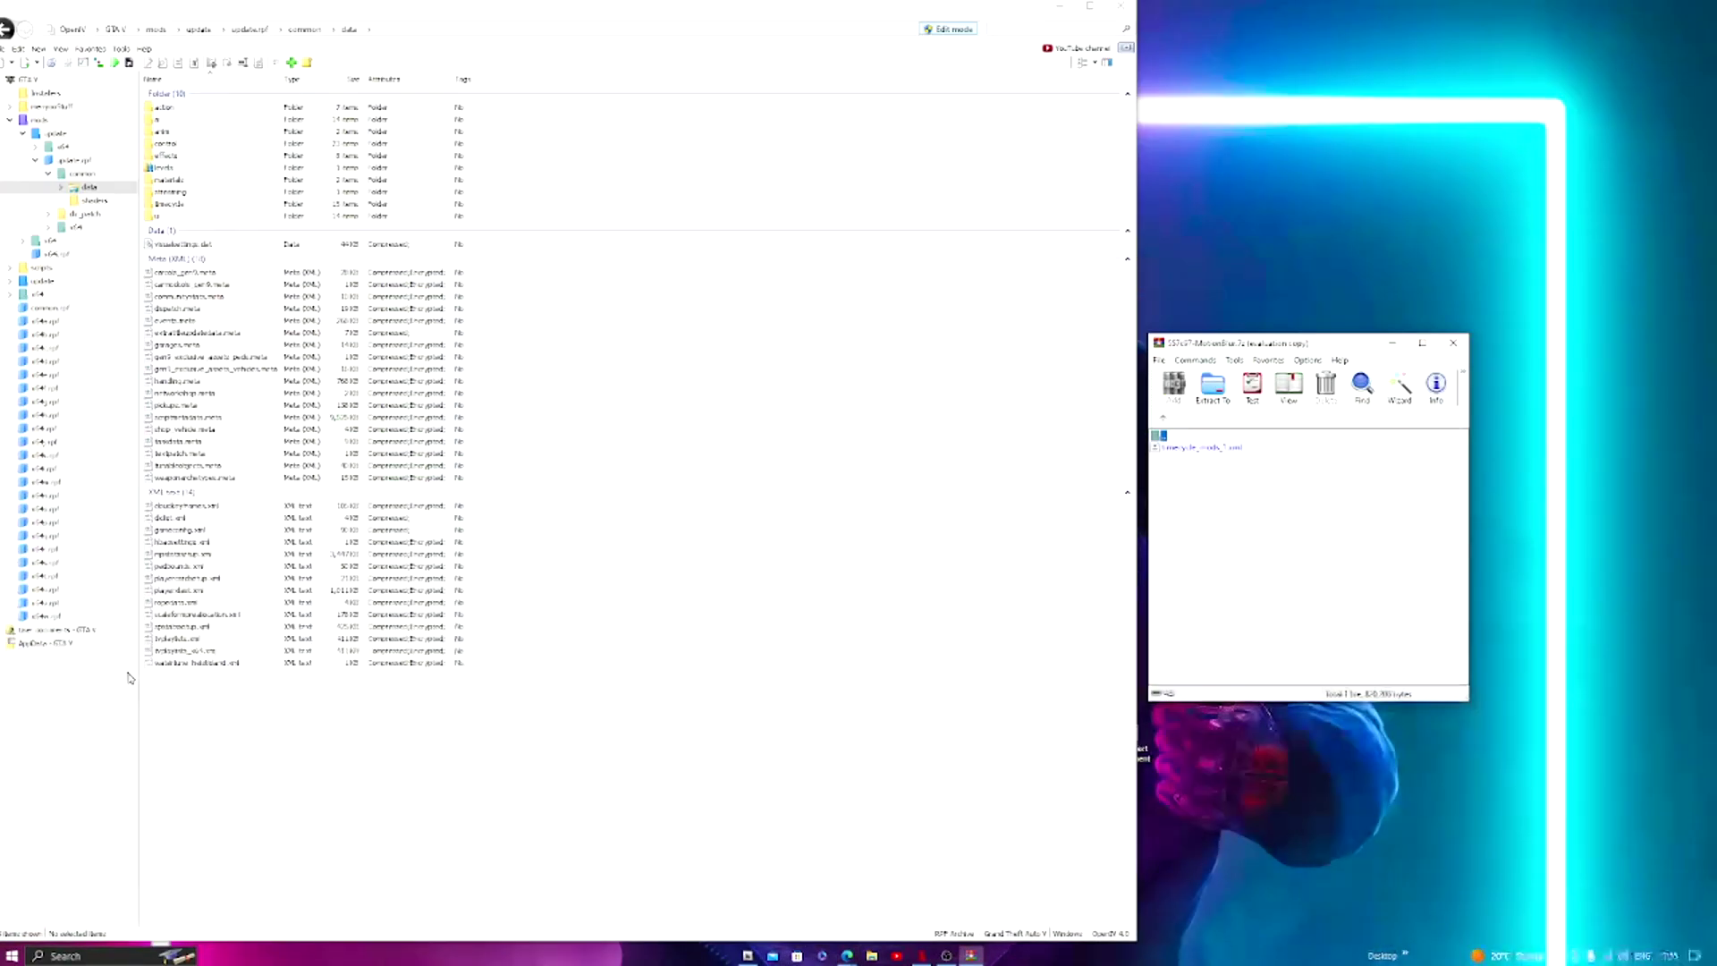
Clear the XML selection in common\data and enter the timecycle folder
click(221, 663)
drag(221, 663, 223, 505)
click(273, 748)
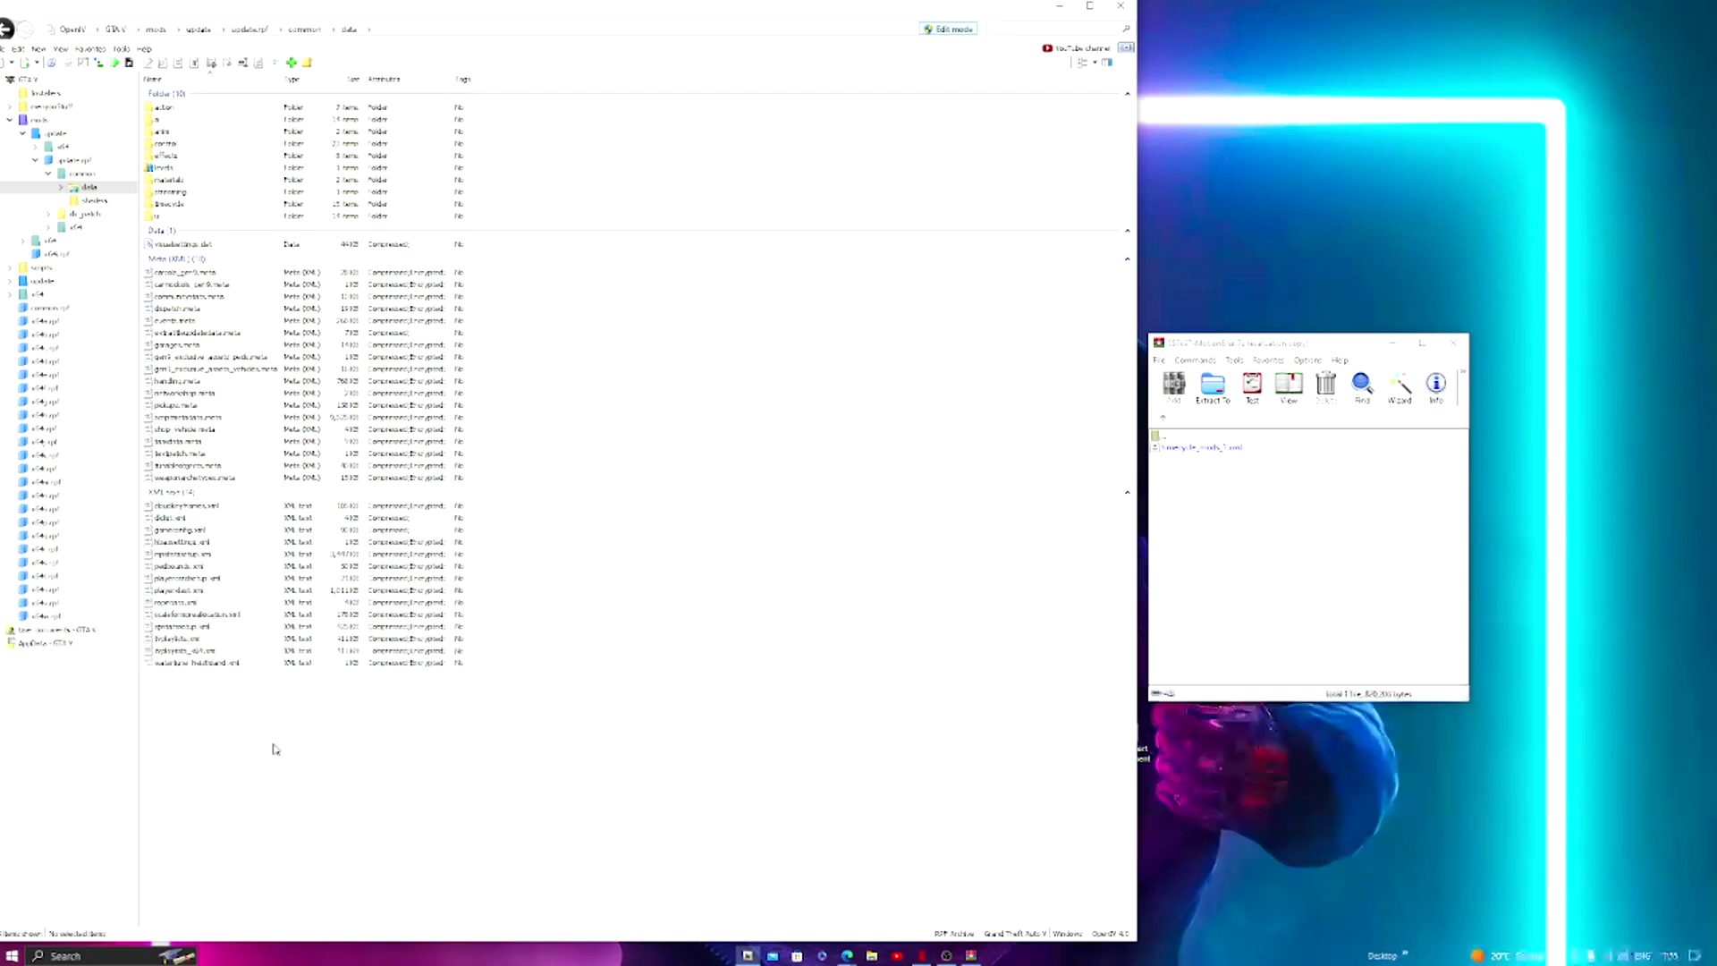
double_click(194, 208)
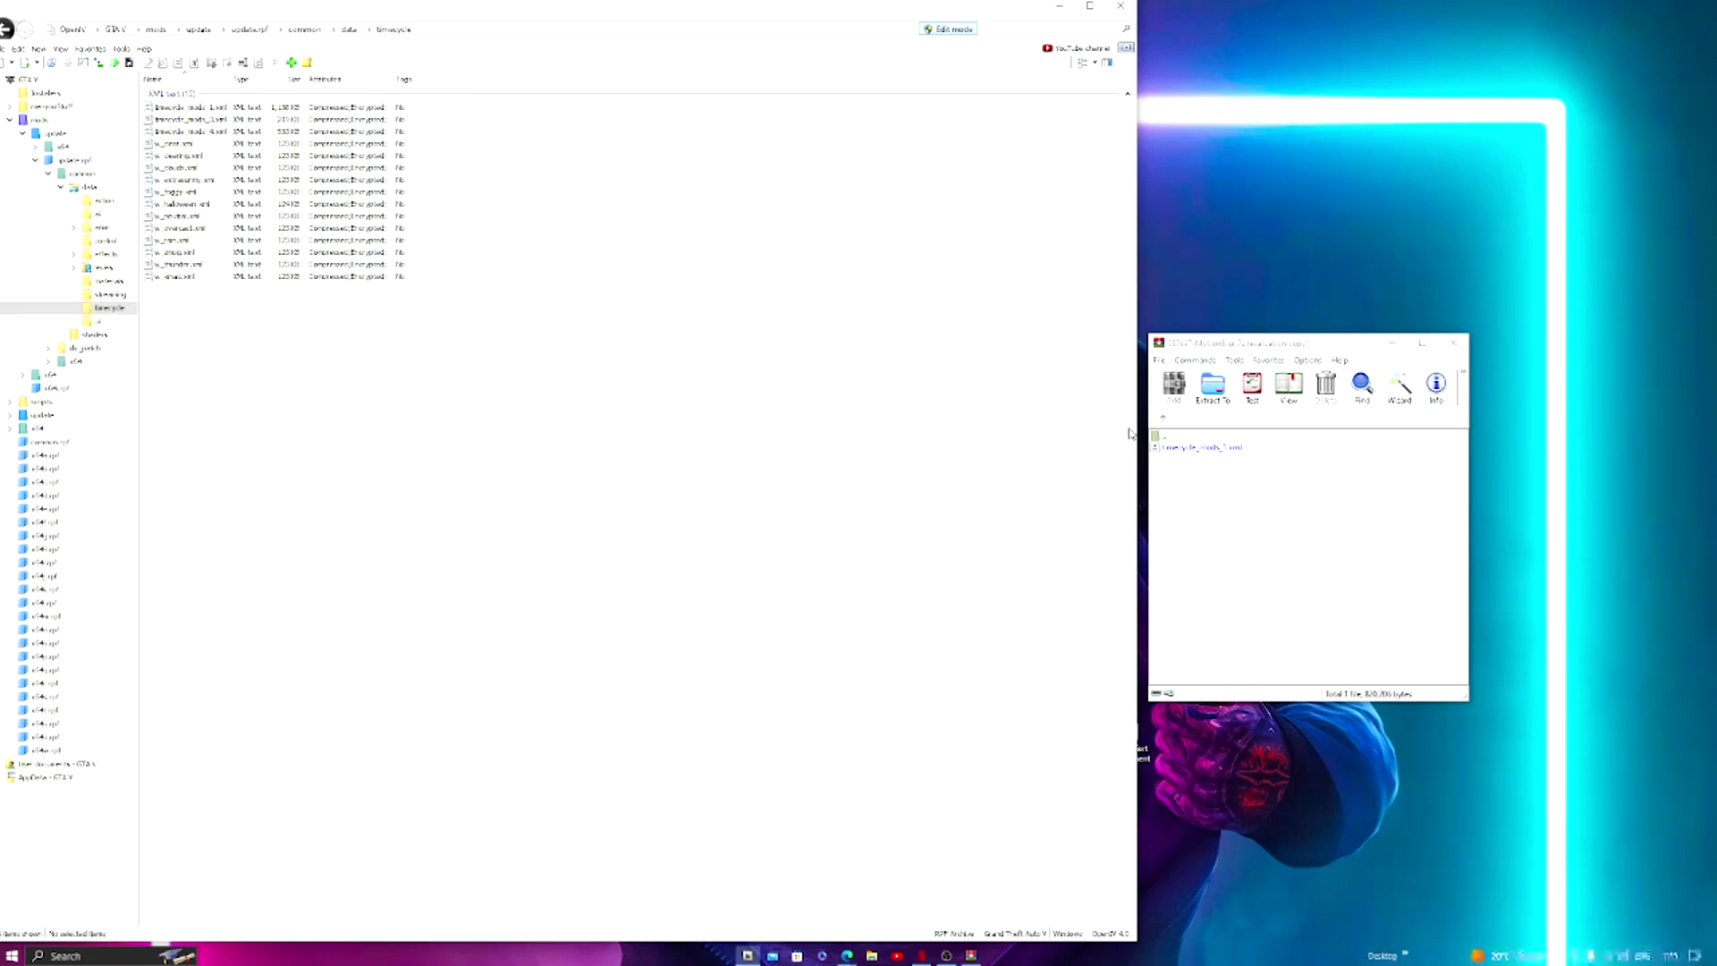
Import the Insane timecycle_mods_1.xml into timecycle, and visualsettings.dat into common\data
click(1199, 448)
drag(510, 388, 507, 384)
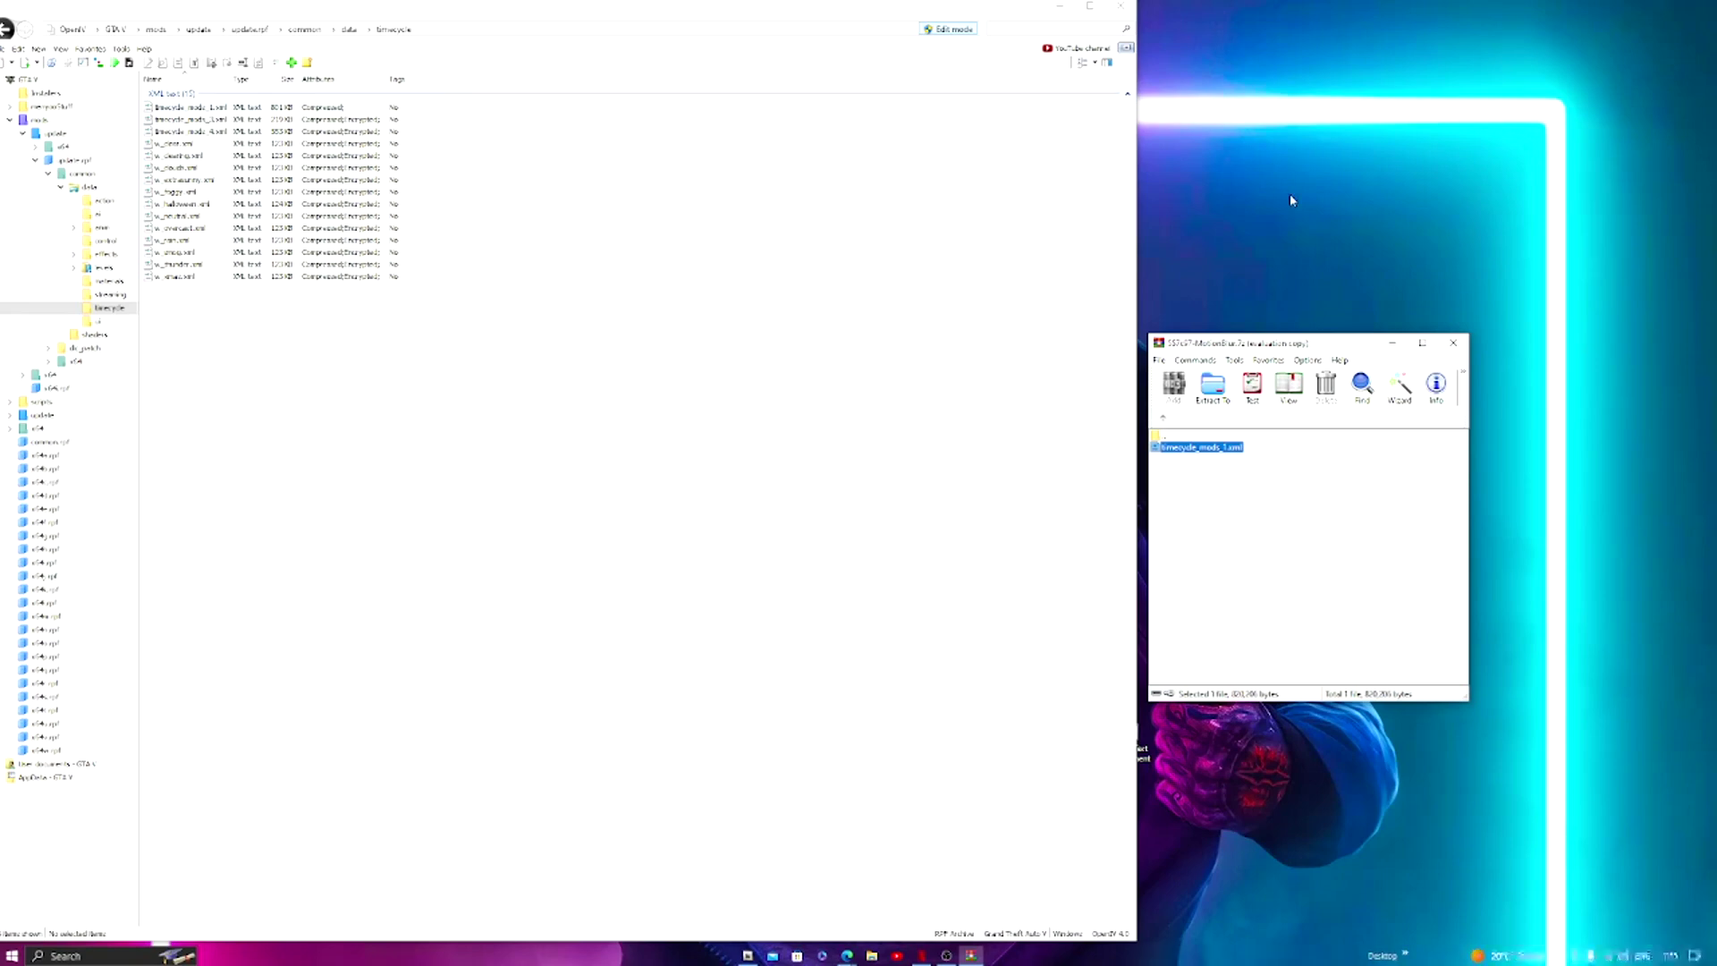
double_click(1161, 439)
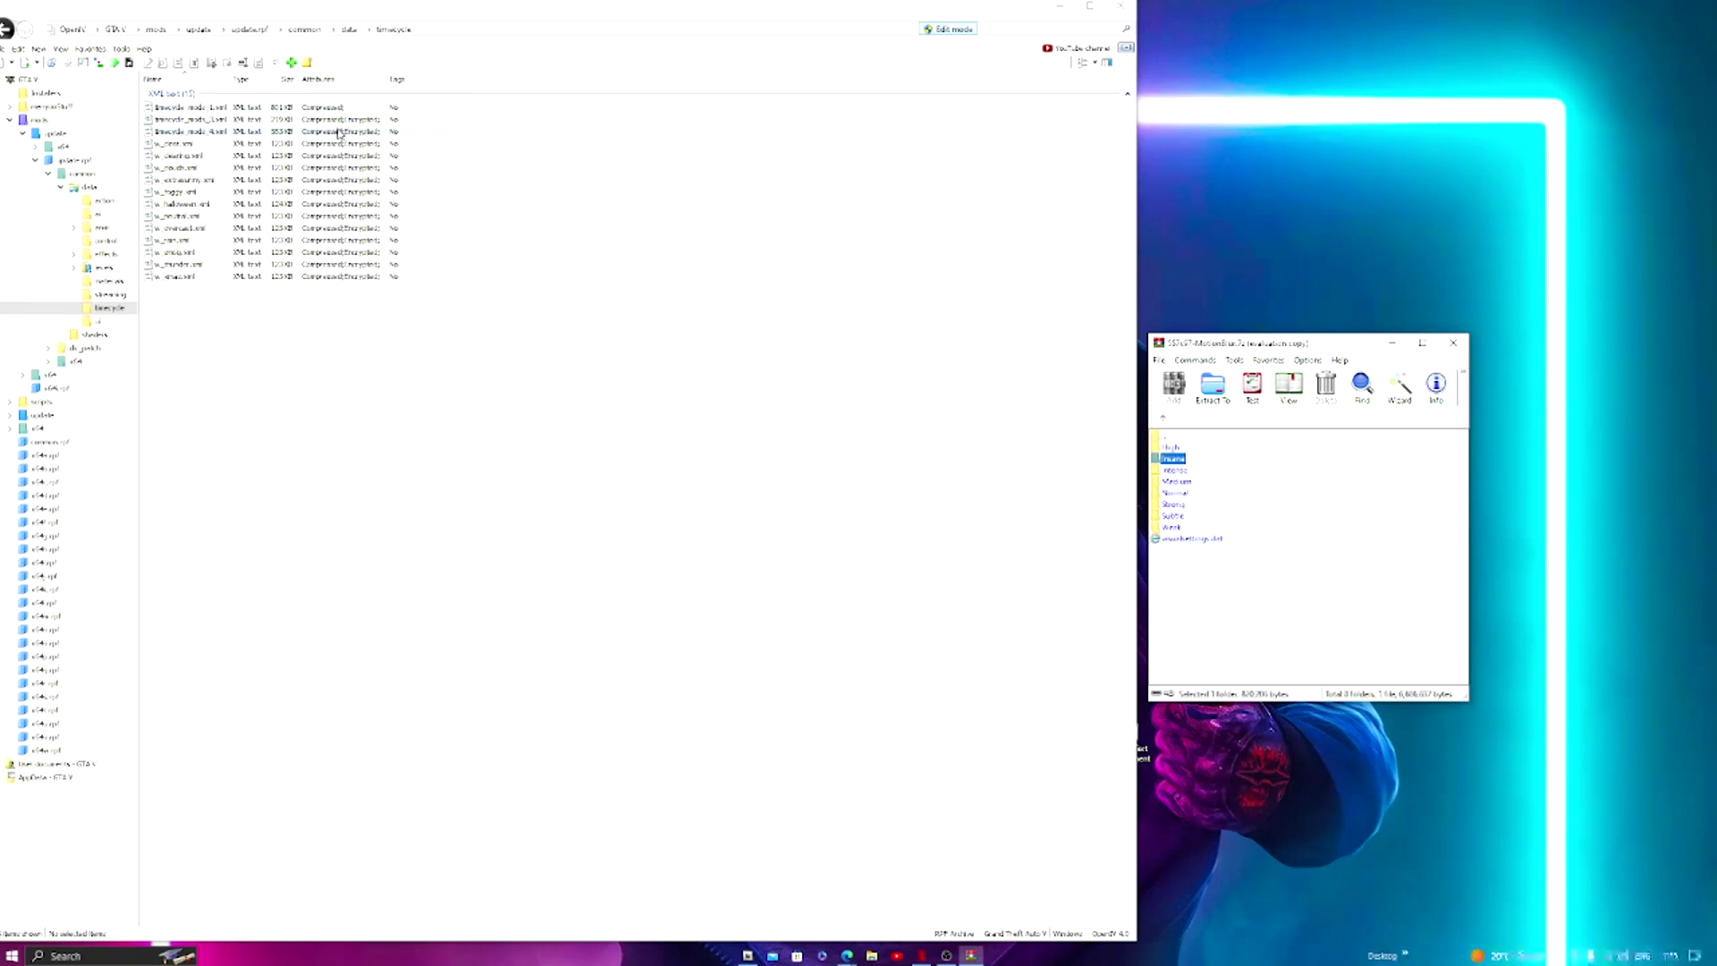
click(7, 29)
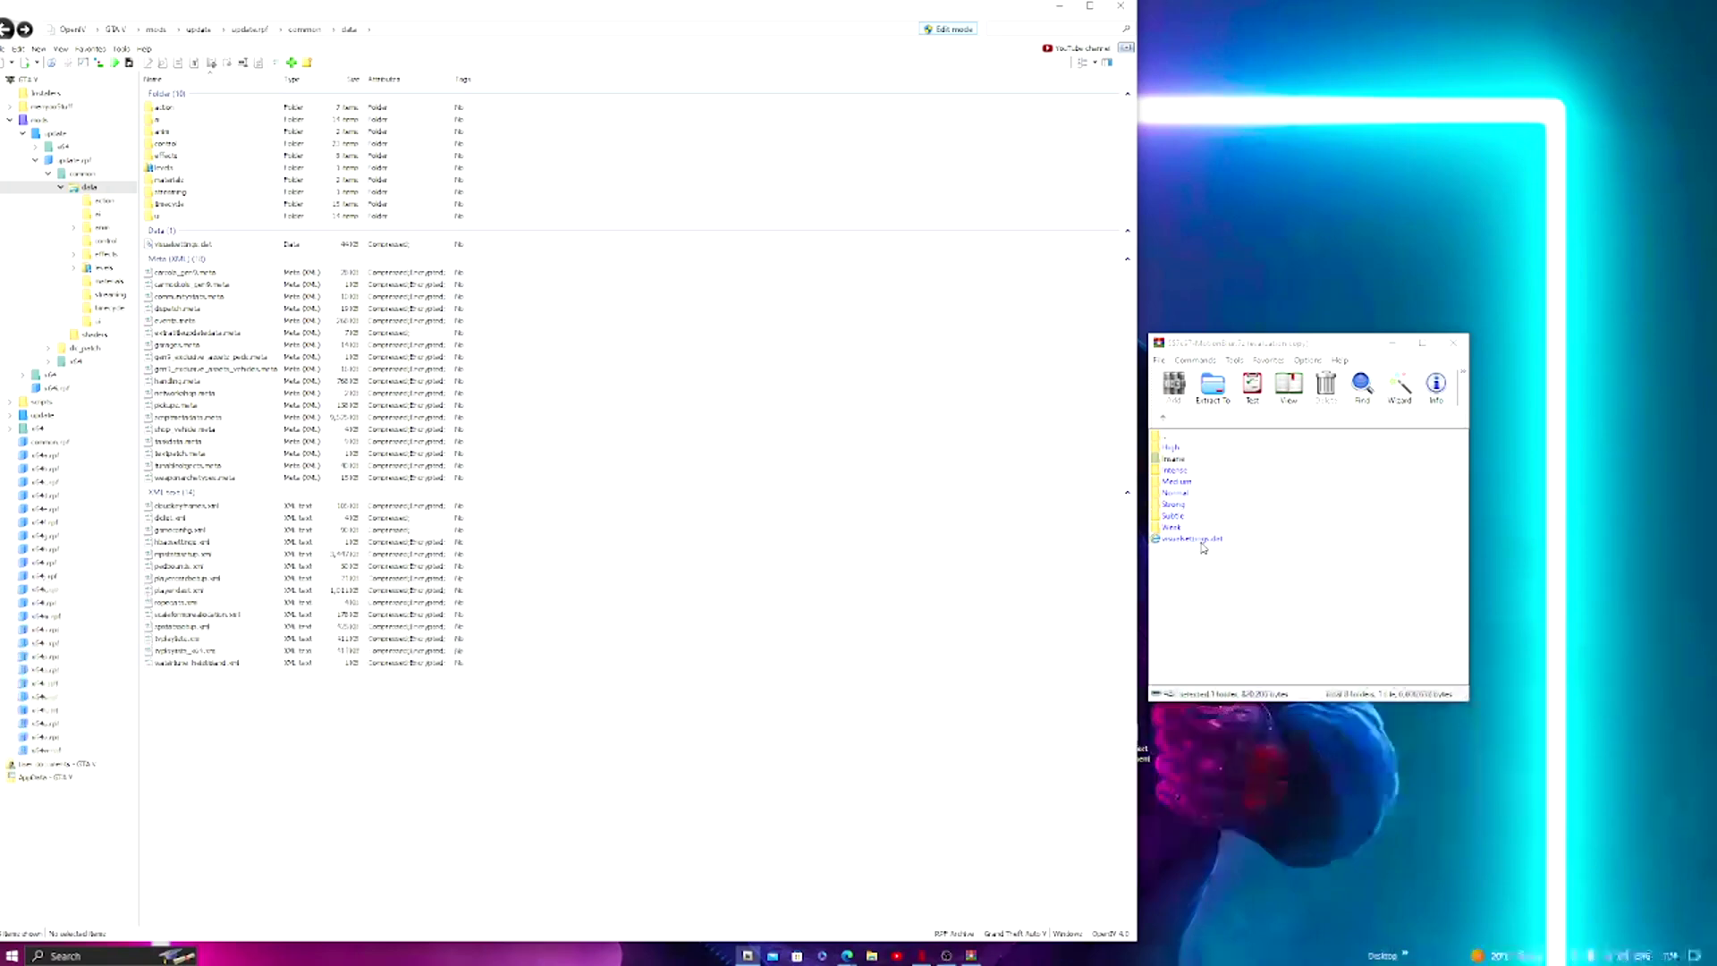
drag(1199, 541, 567, 387)
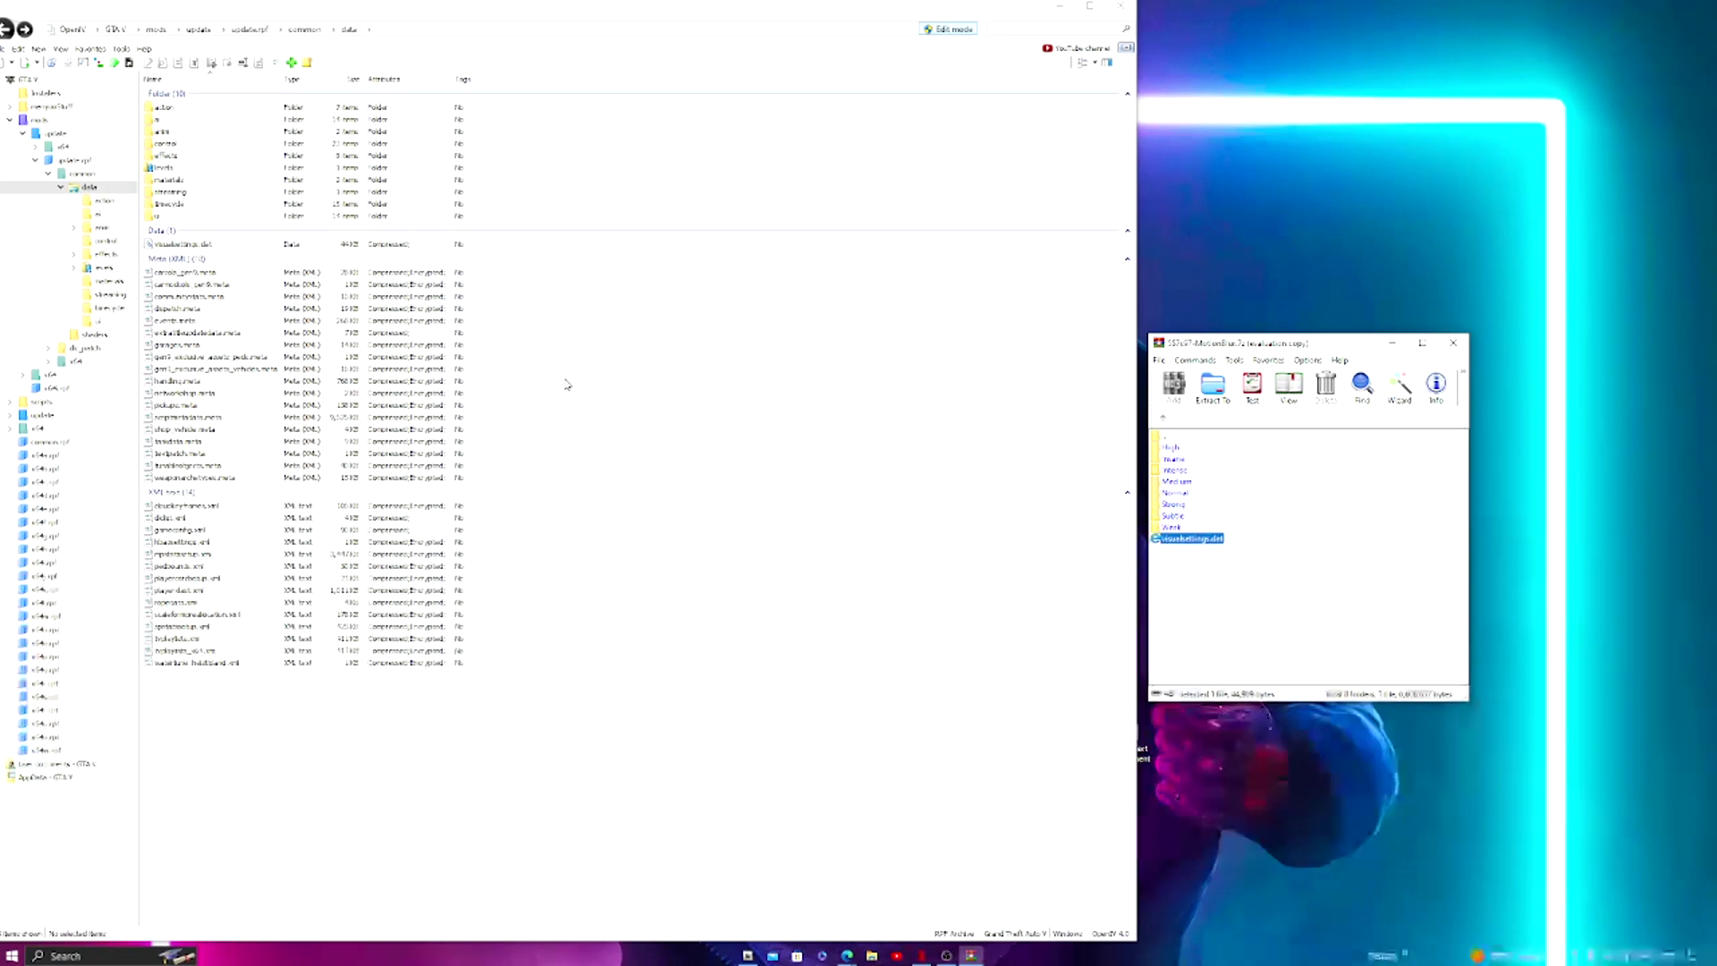
Close the WinRAR archive window and exit OpenIV
click(1454, 343)
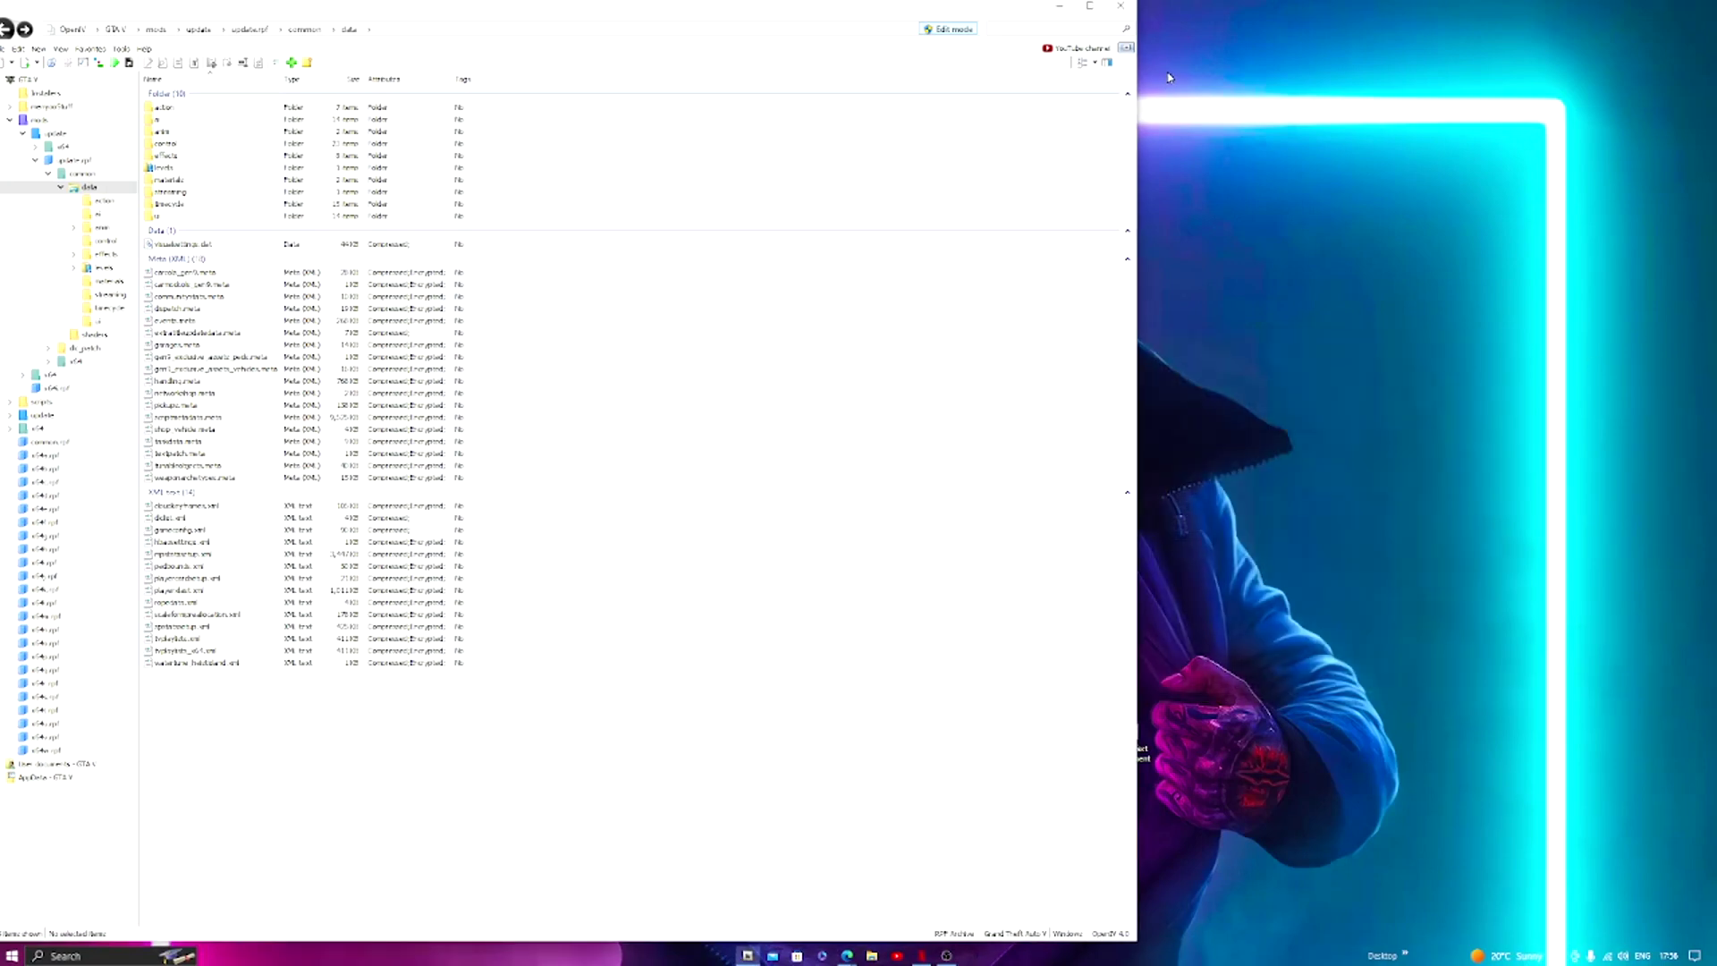
click(1119, 7)
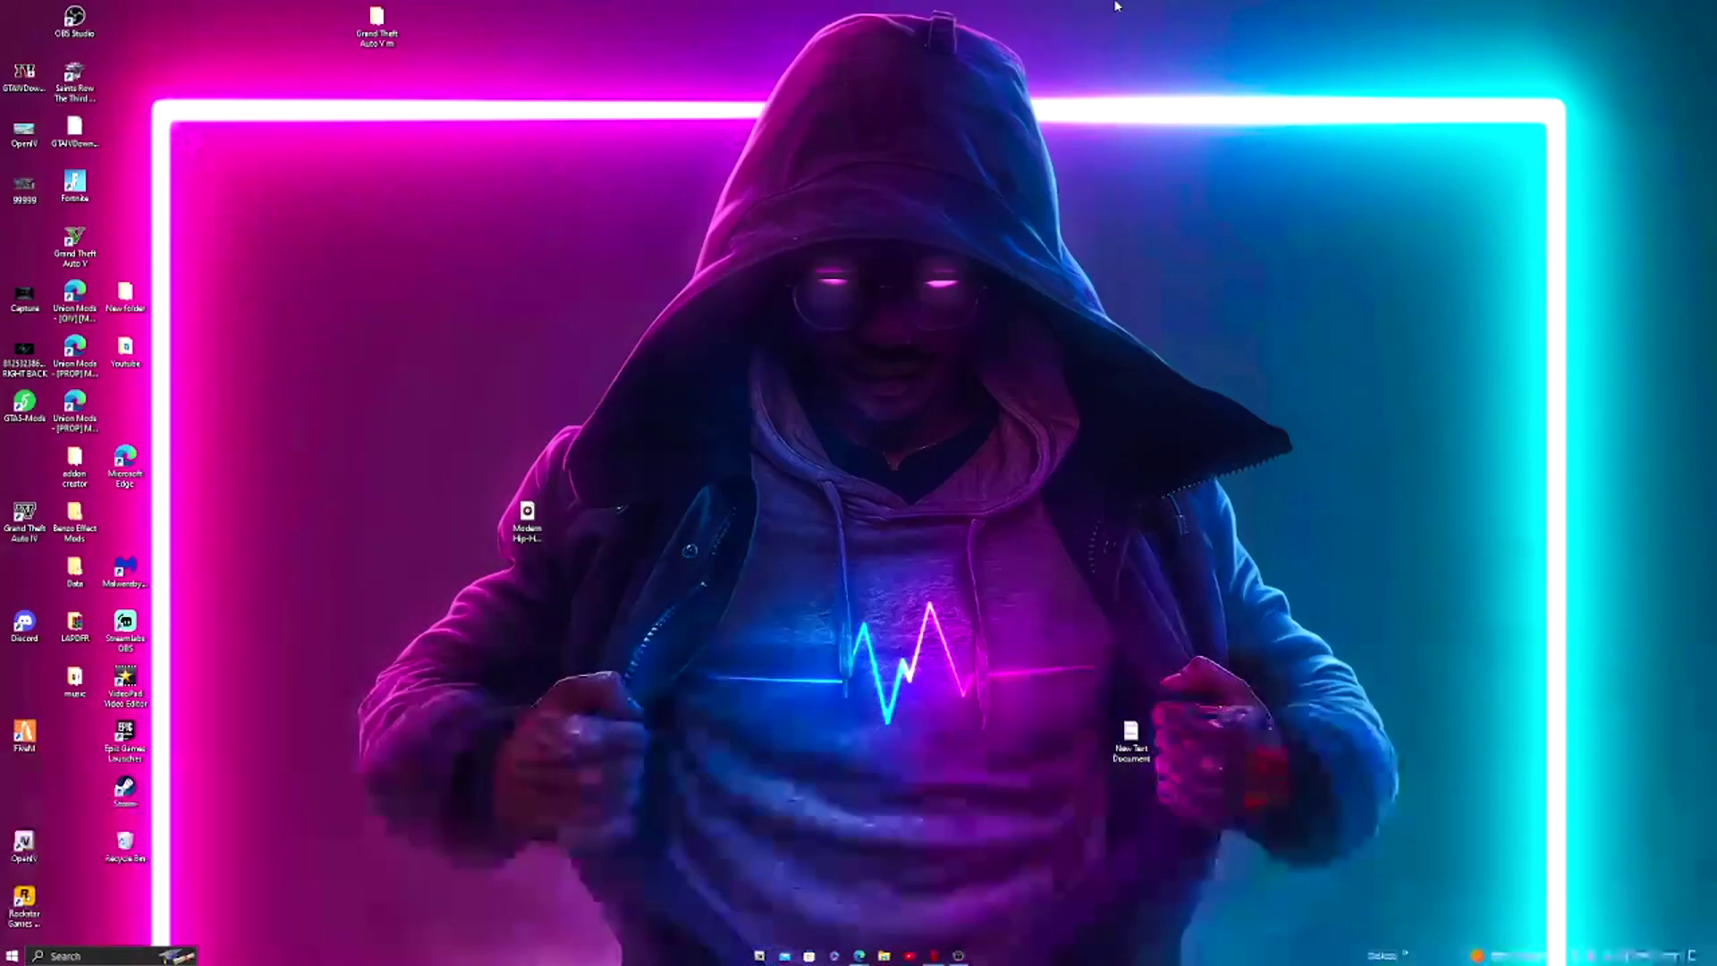